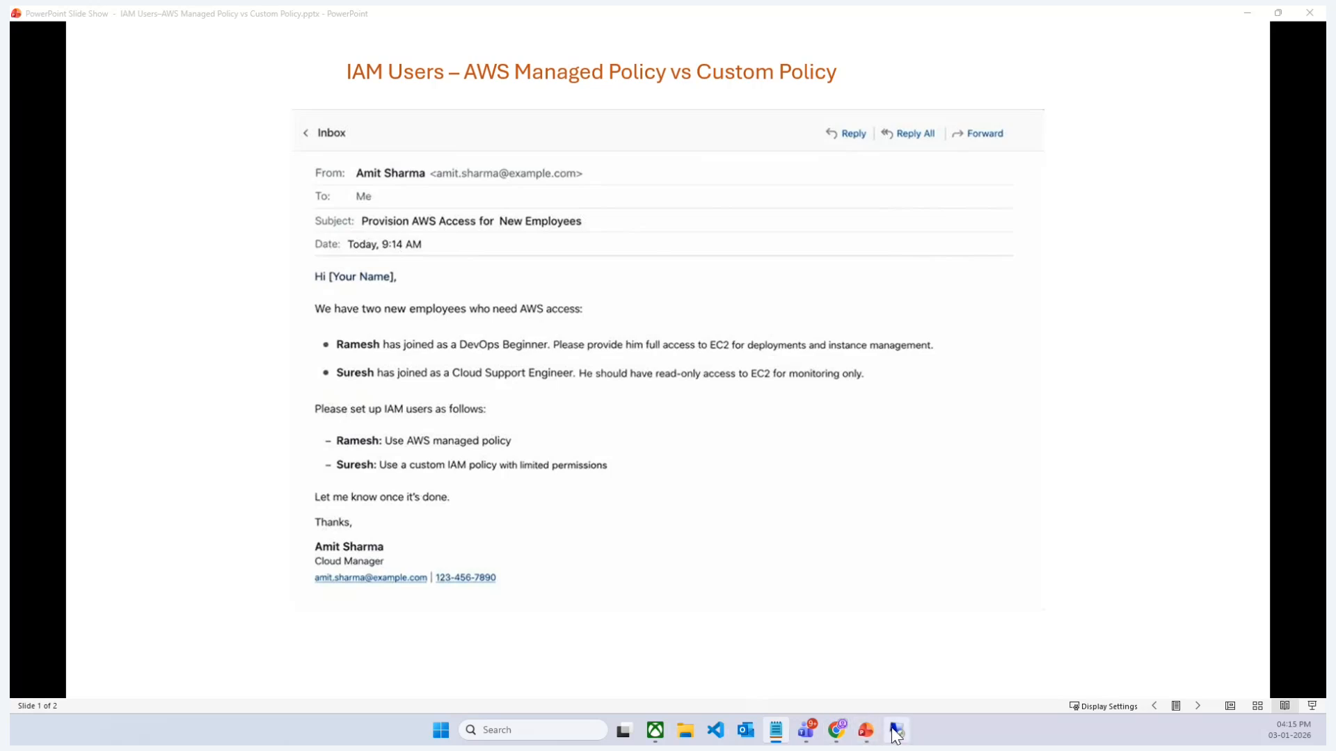
Step: Switch to the remote AWS console and start creating a new IAM user
click(897, 732)
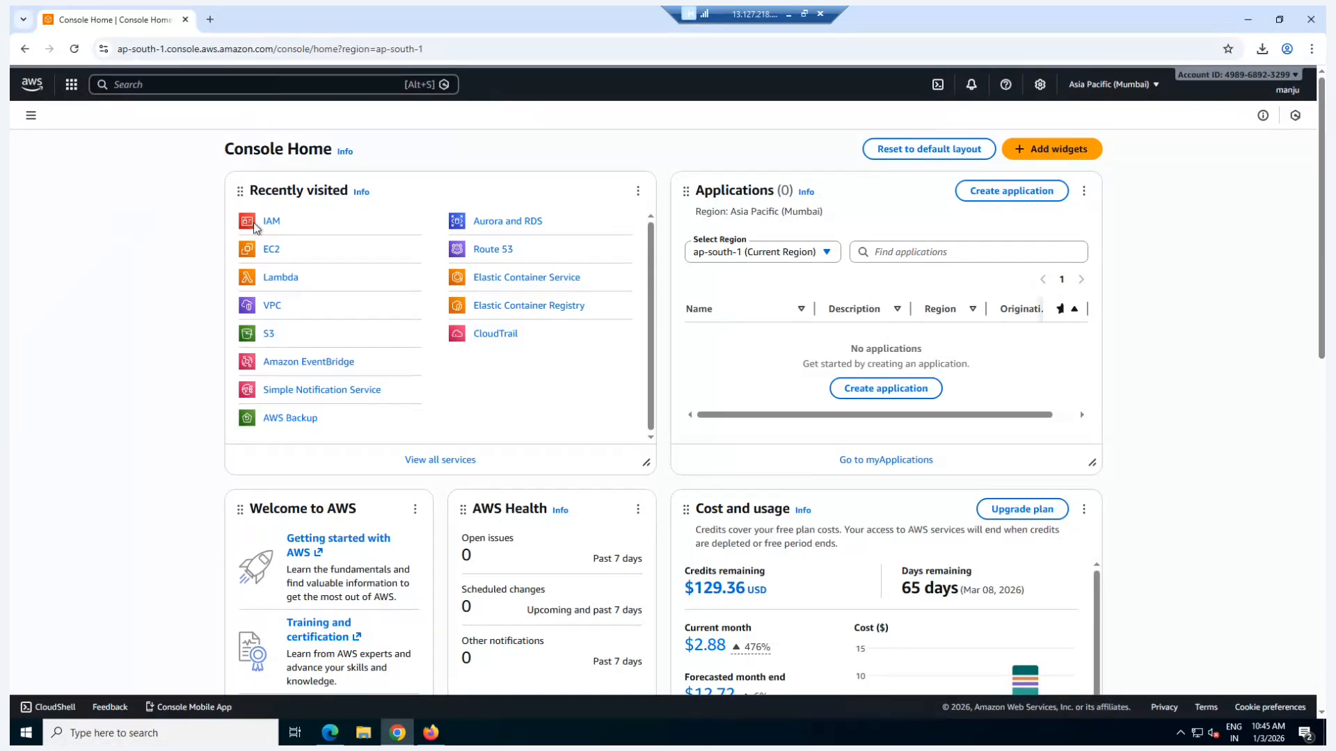
click(270, 222)
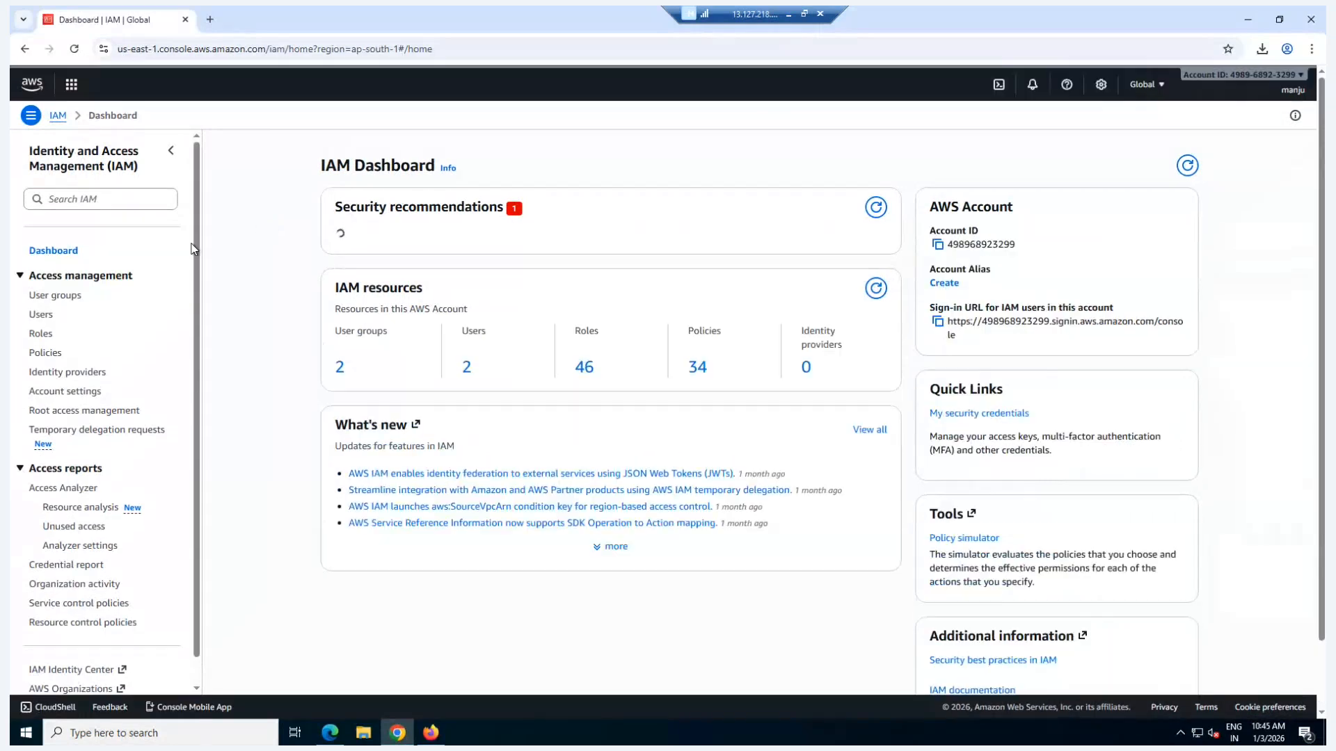
click(43, 318)
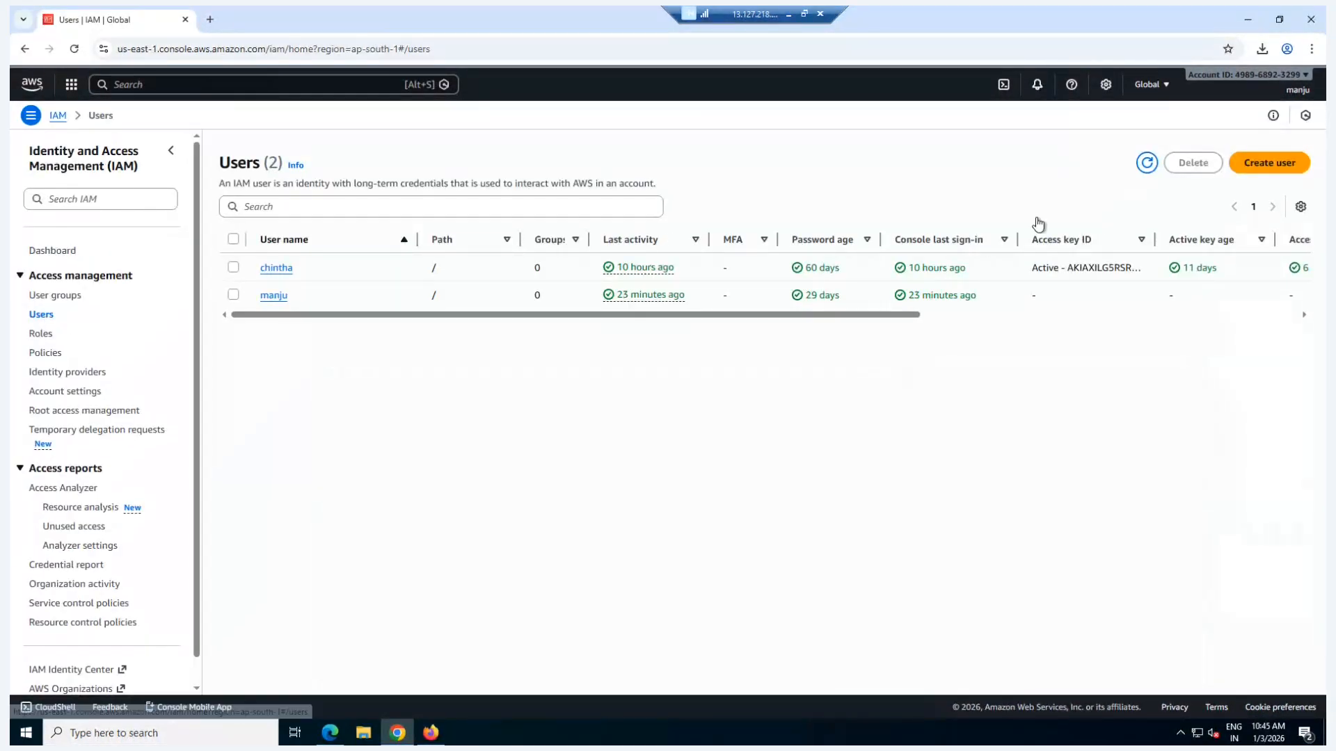
click(1258, 167)
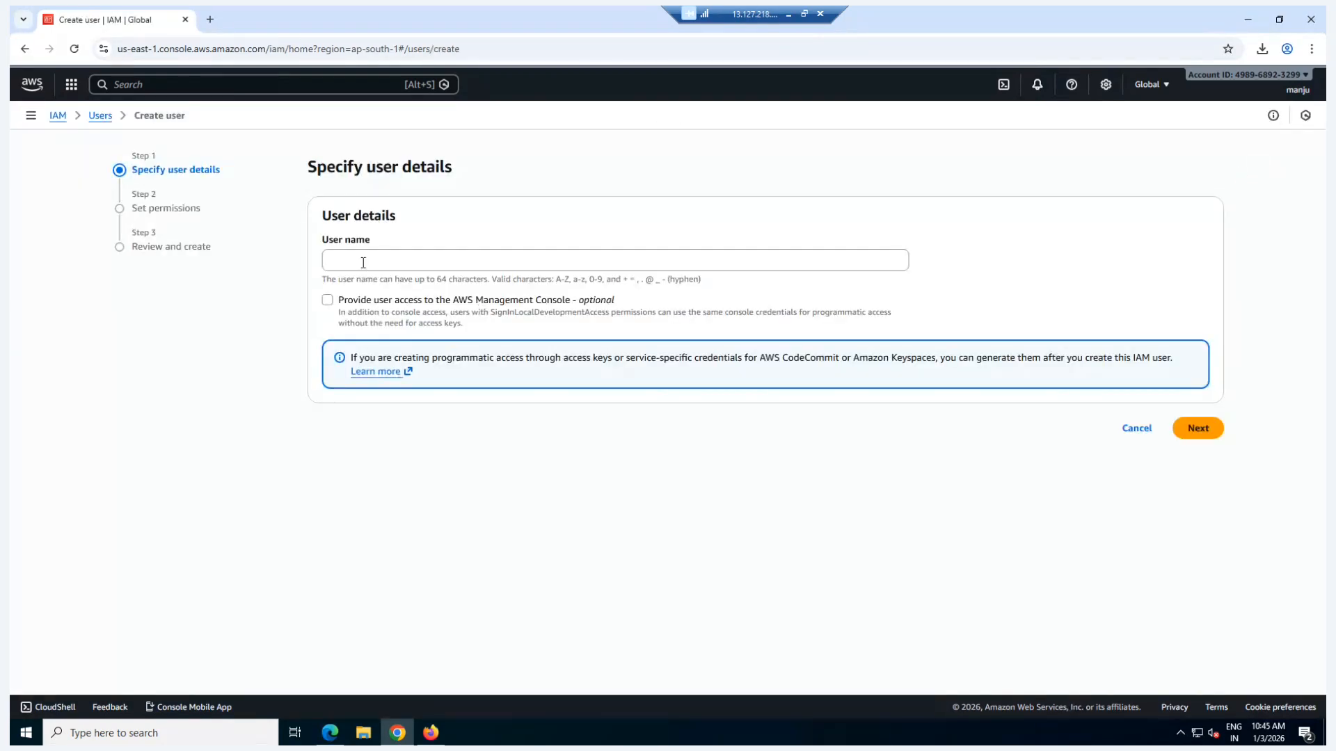
Step: Set the user name to the DevOps employee's first name followed by "-devops" and provide access to the AWS Management Console
click(362, 262)
text(r)
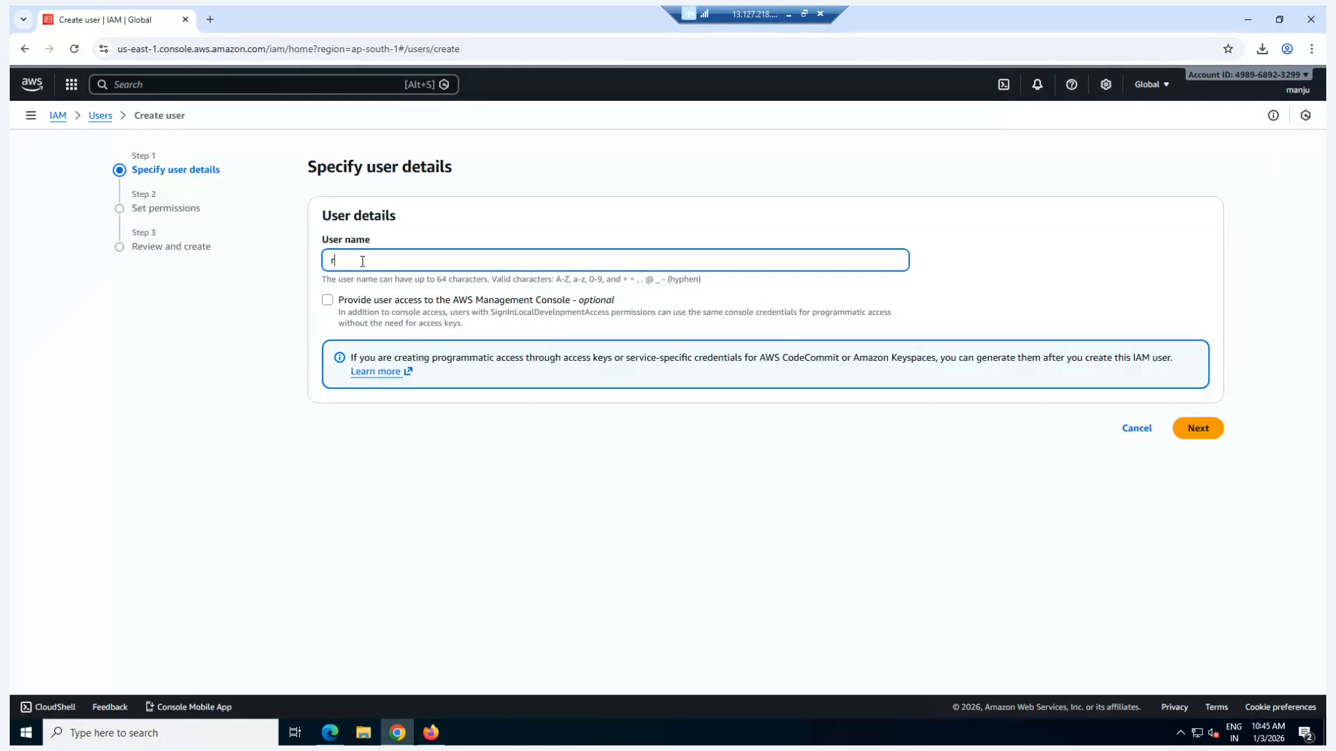
text(amesh-devops)
click(327, 301)
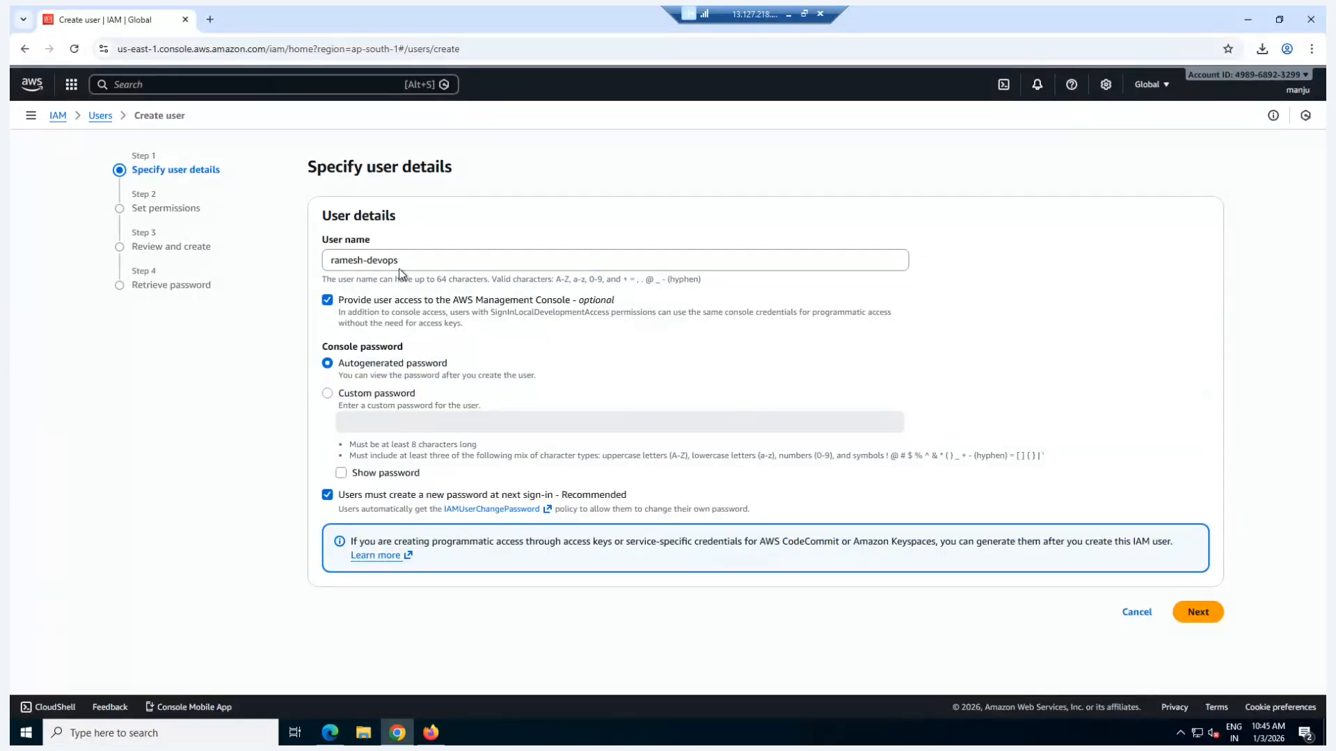
Step: Enter a custom console password for the DevOps user with no password change required at next sign-in, and continue to the permissions
click(327, 392)
click(362, 423)
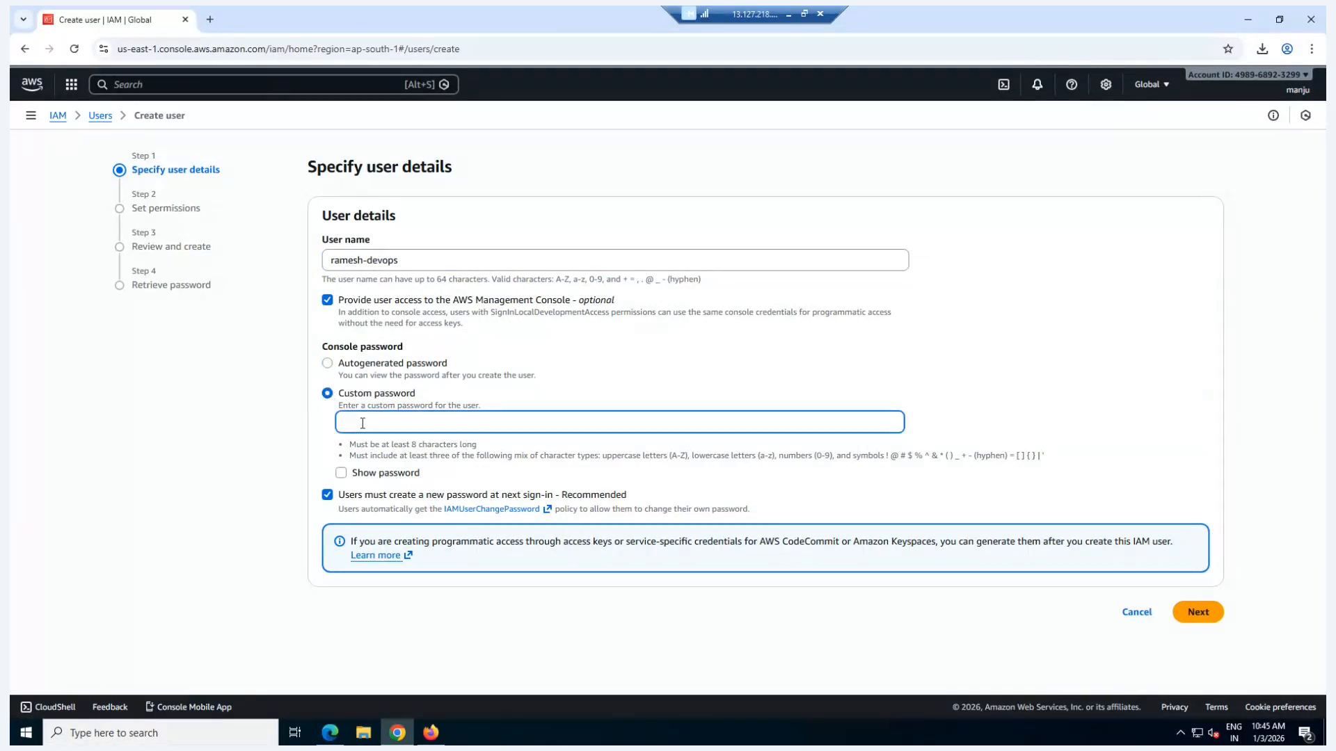
text(••••••••)
click(327, 495)
click(1203, 622)
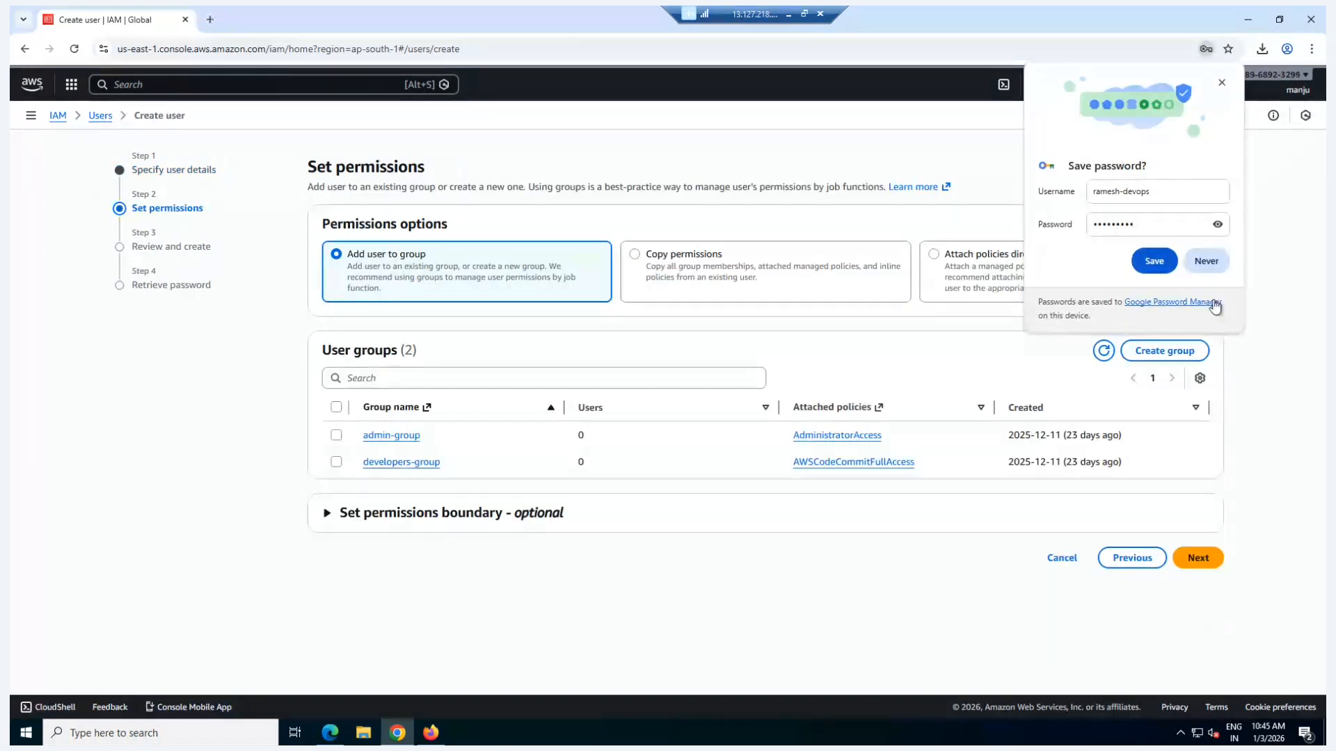
click(1222, 83)
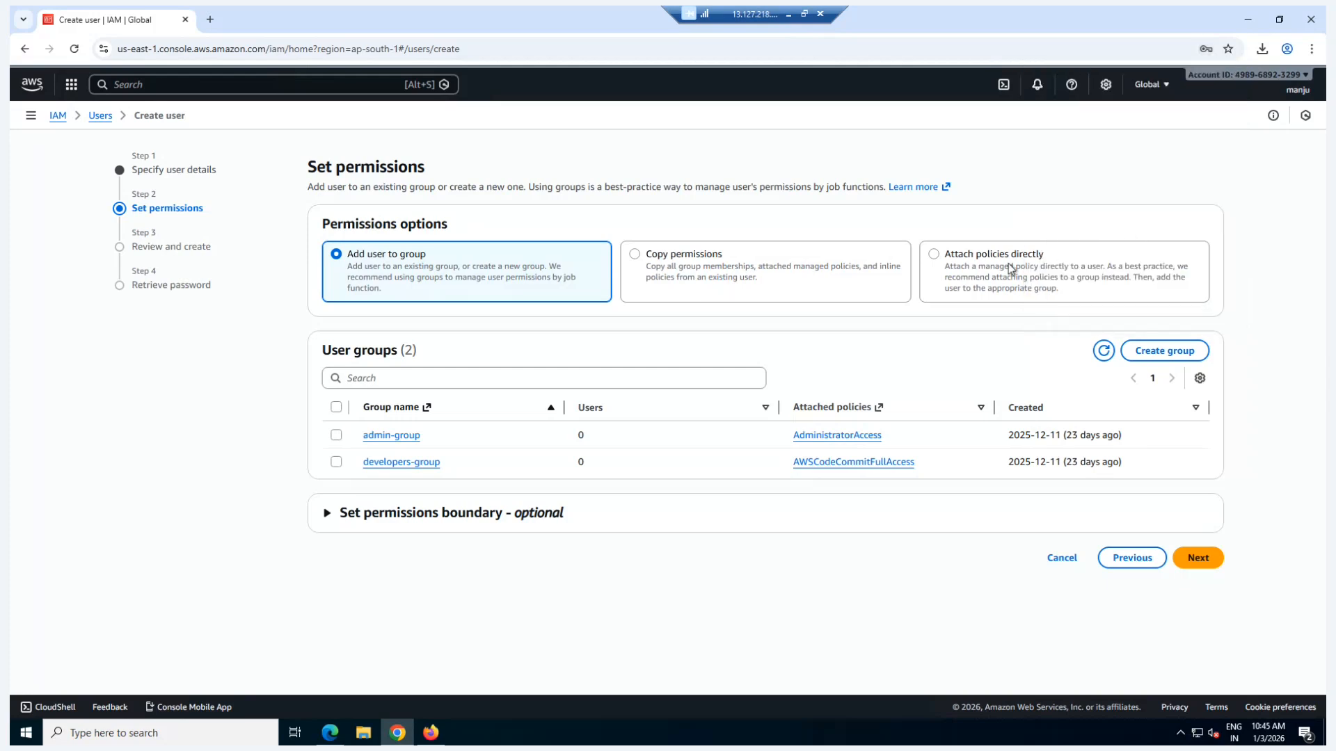
Step: Search the policies for "ec2", attach the AWS managed policy AmazonEC2FullAccess directly to the DevOps user, and proceed to the review
click(965, 275)
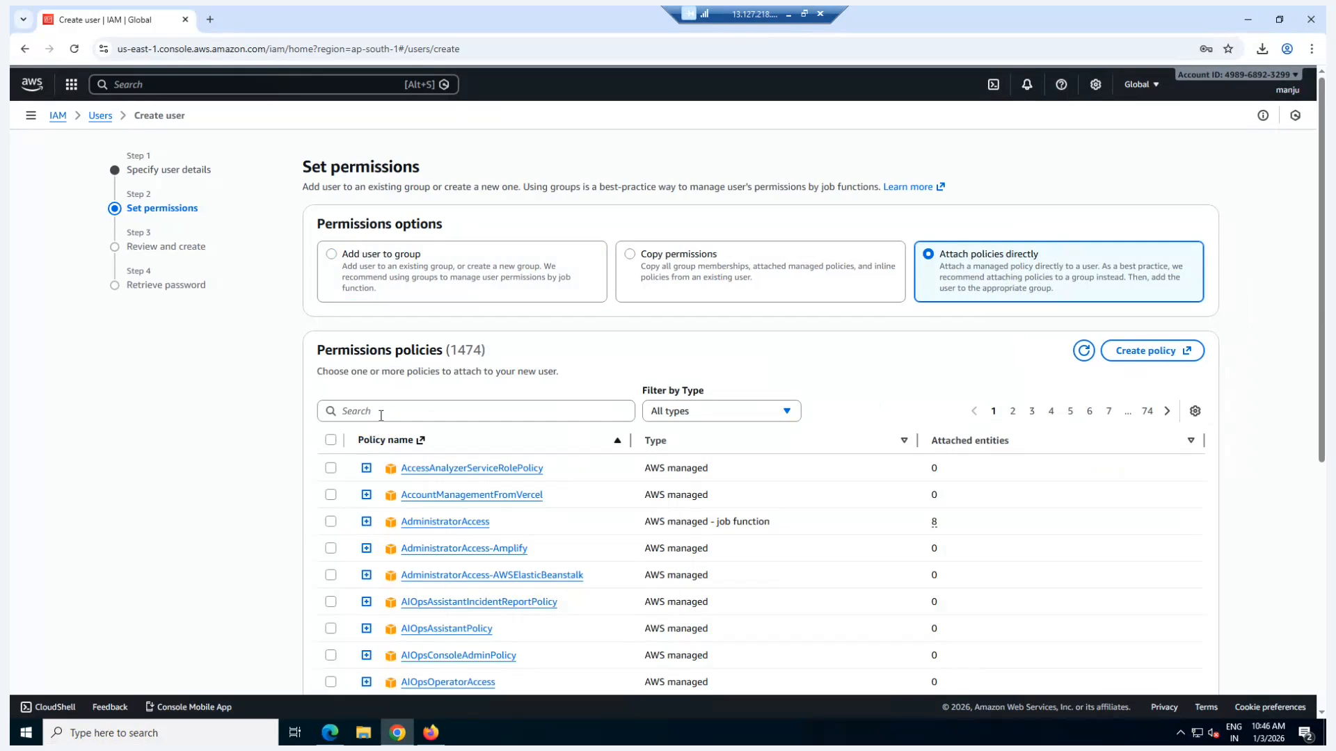
click(381, 413)
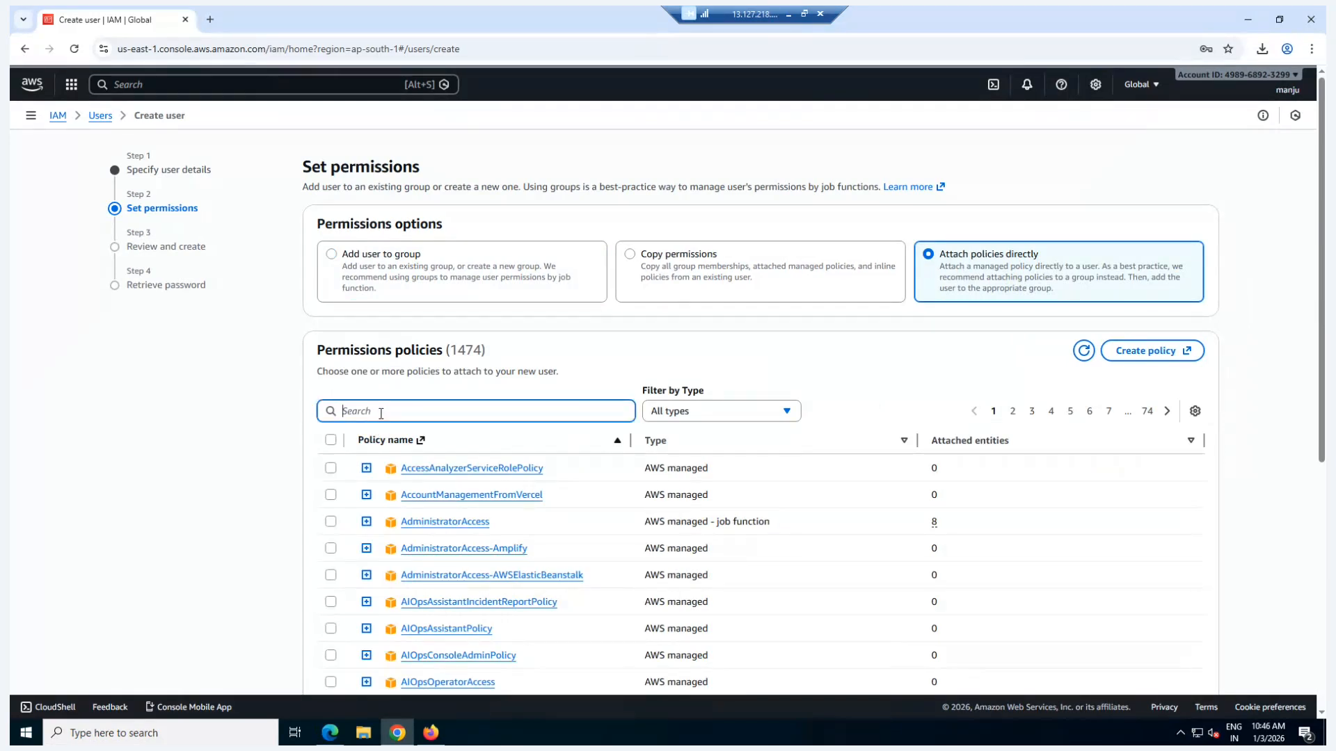
scroll(380, 414, down, 2)
text(e)
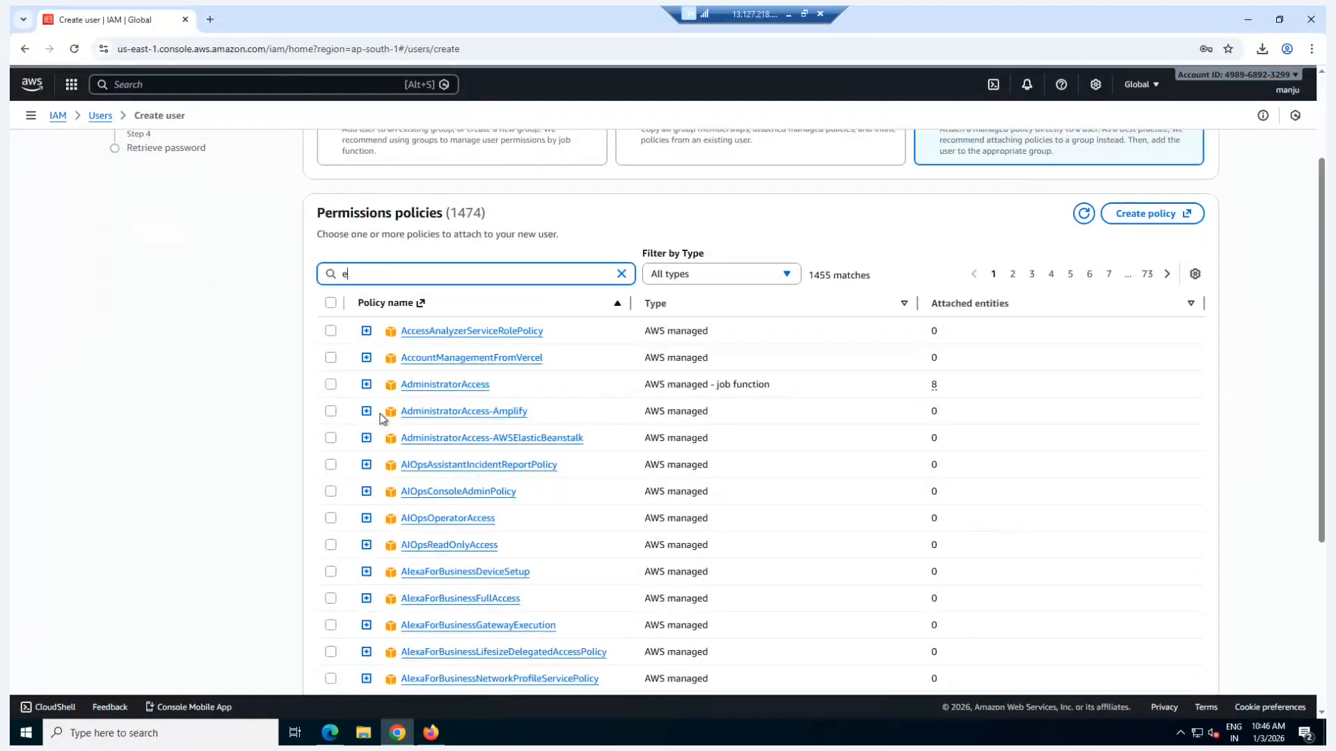
text(c2)
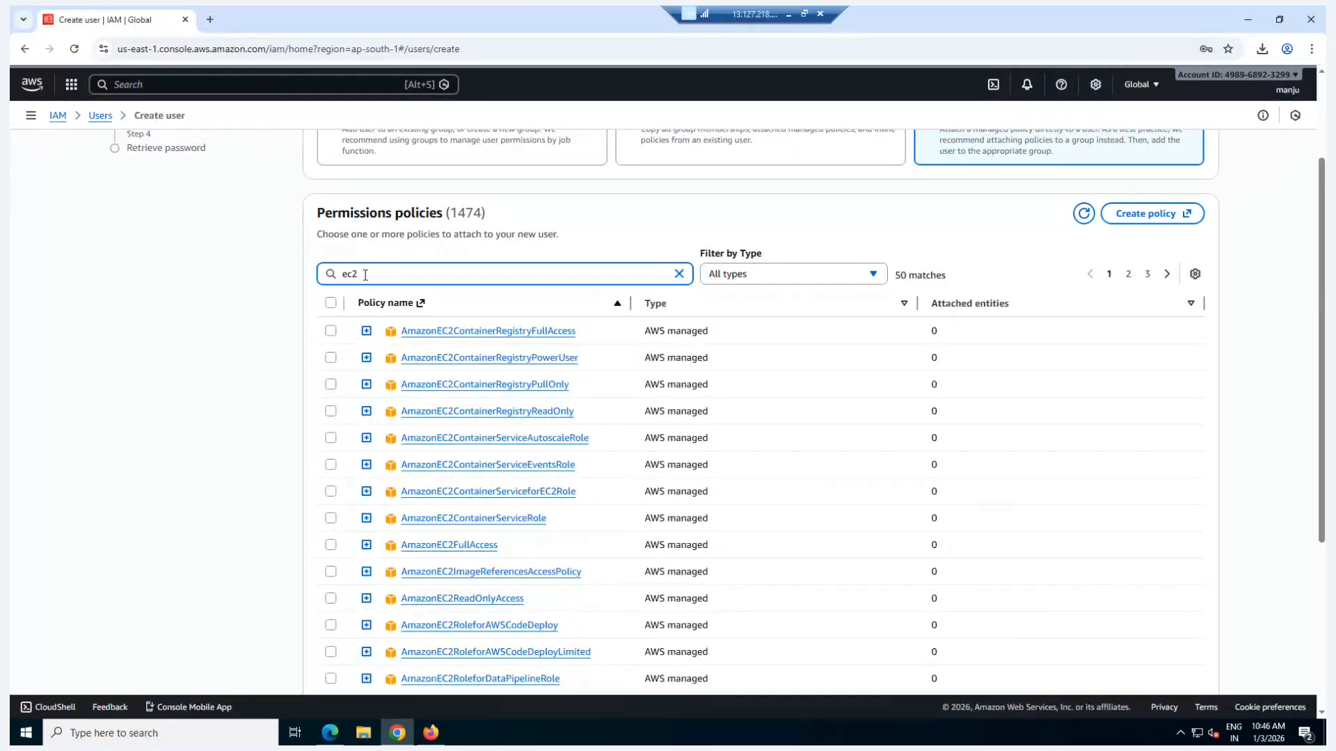
scroll(365, 275, down, 2)
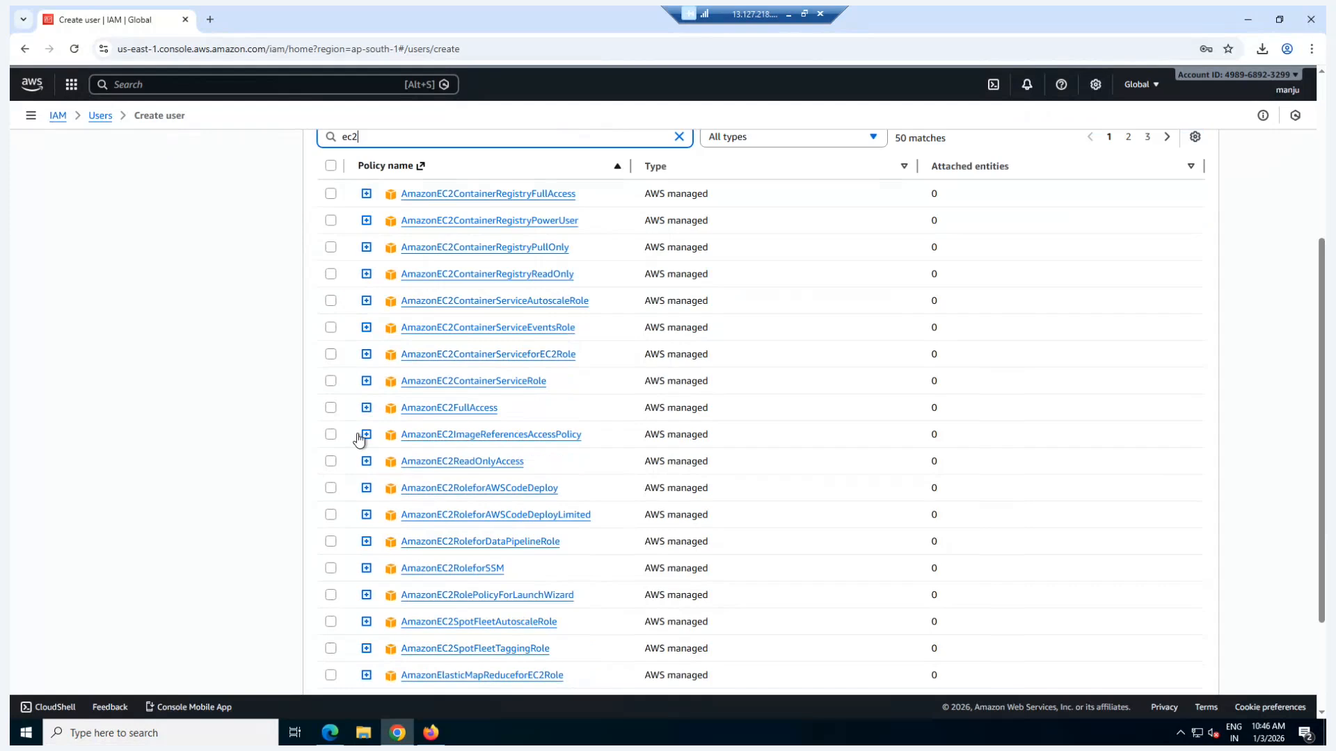
click(330, 407)
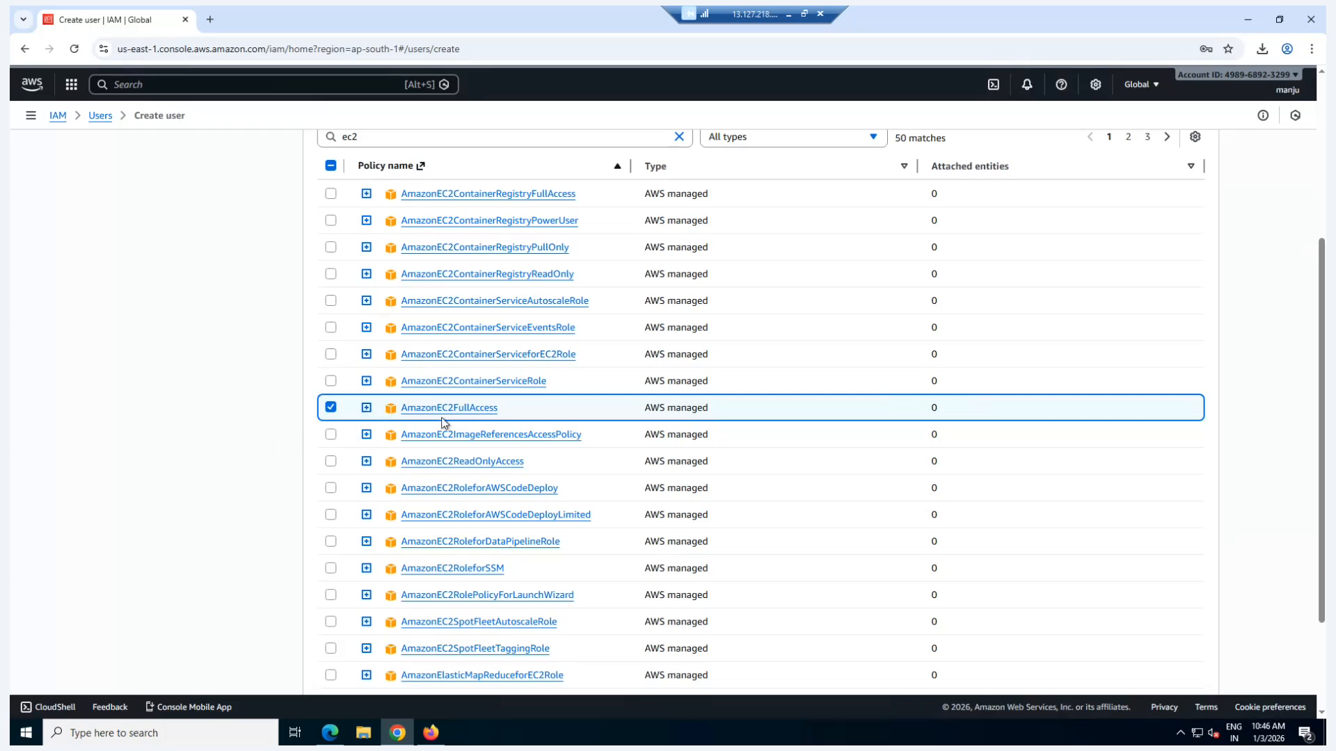
drag(641, 409, 707, 415)
scroll(985, 470, down, 2)
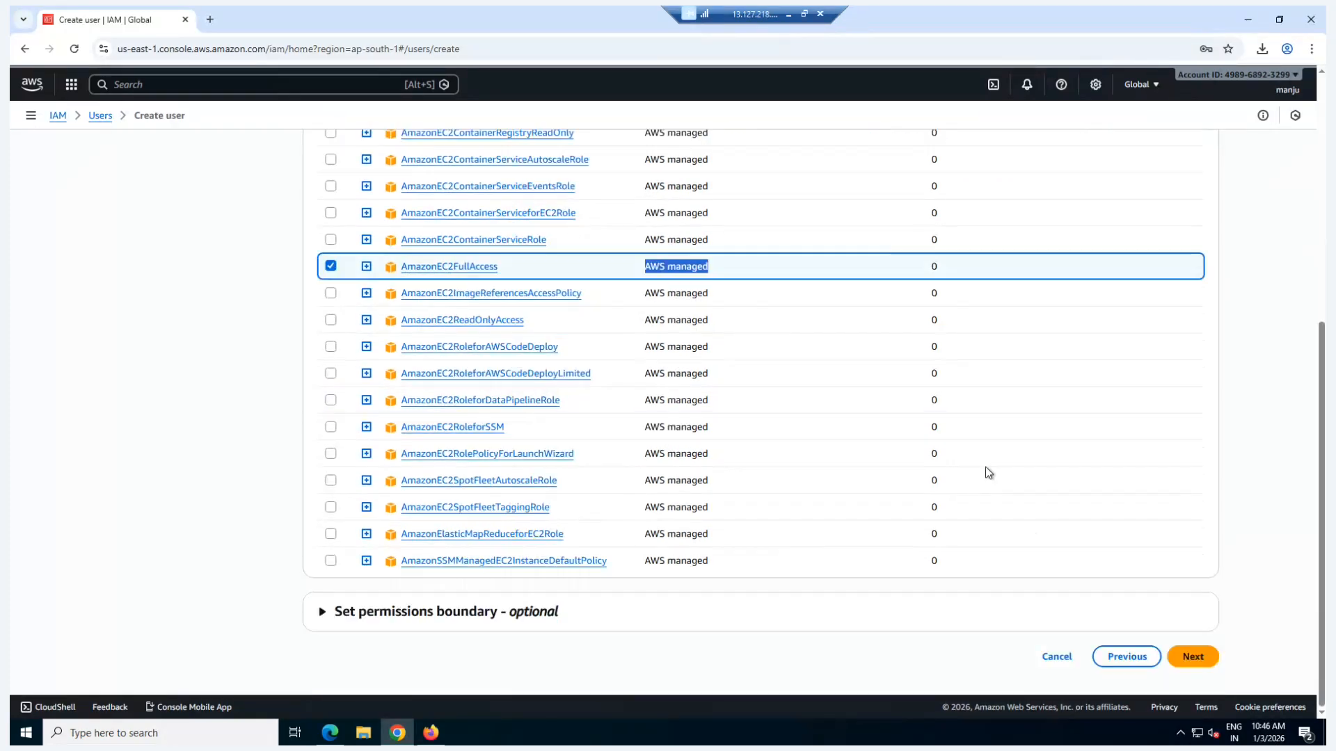
click(1191, 657)
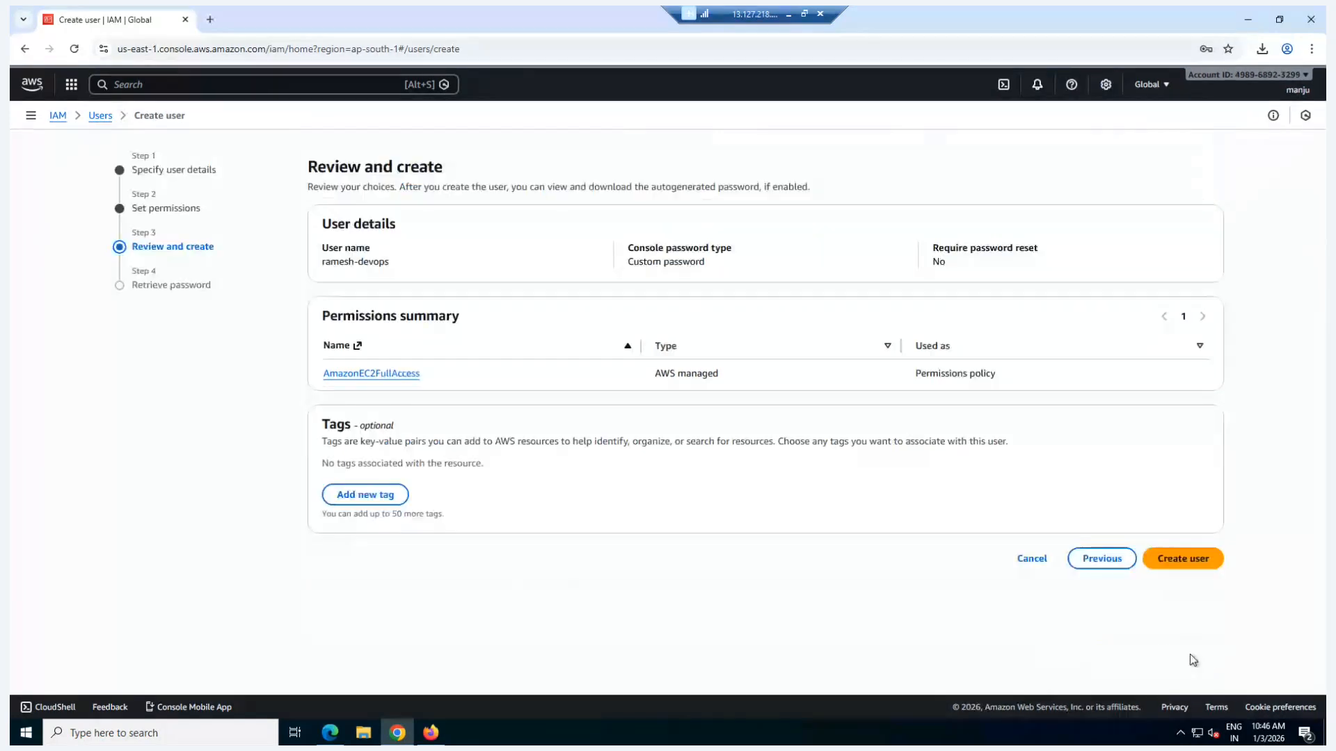
Step: Create the DevOps user and return to the users list without viewing or downloading the console password
click(1170, 564)
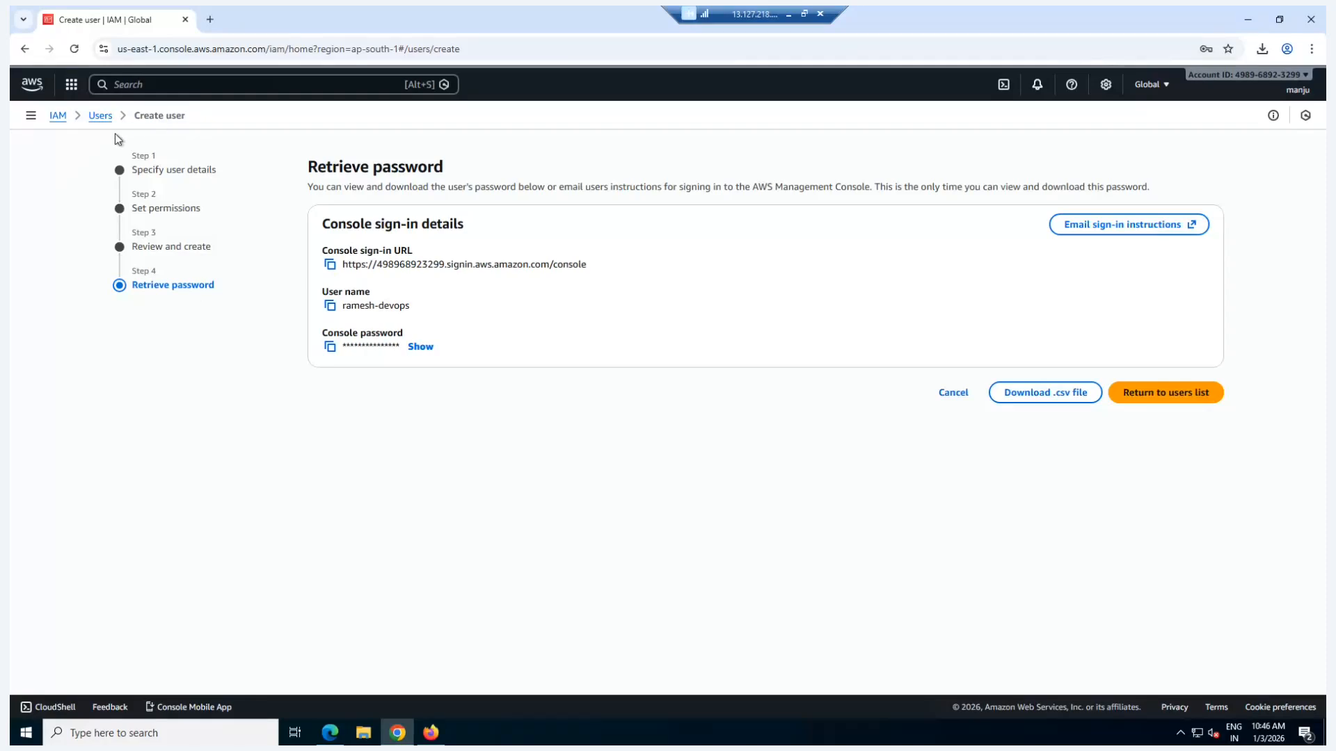
click(99, 117)
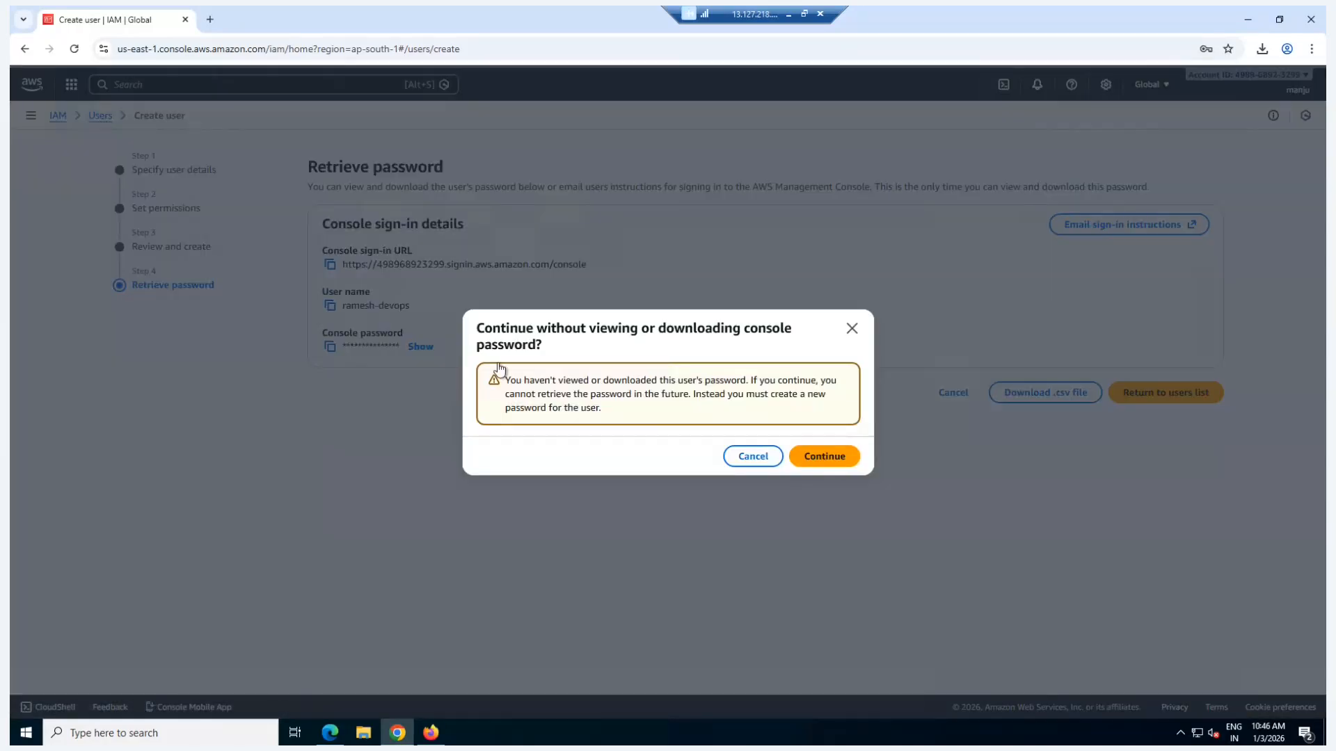
click(827, 456)
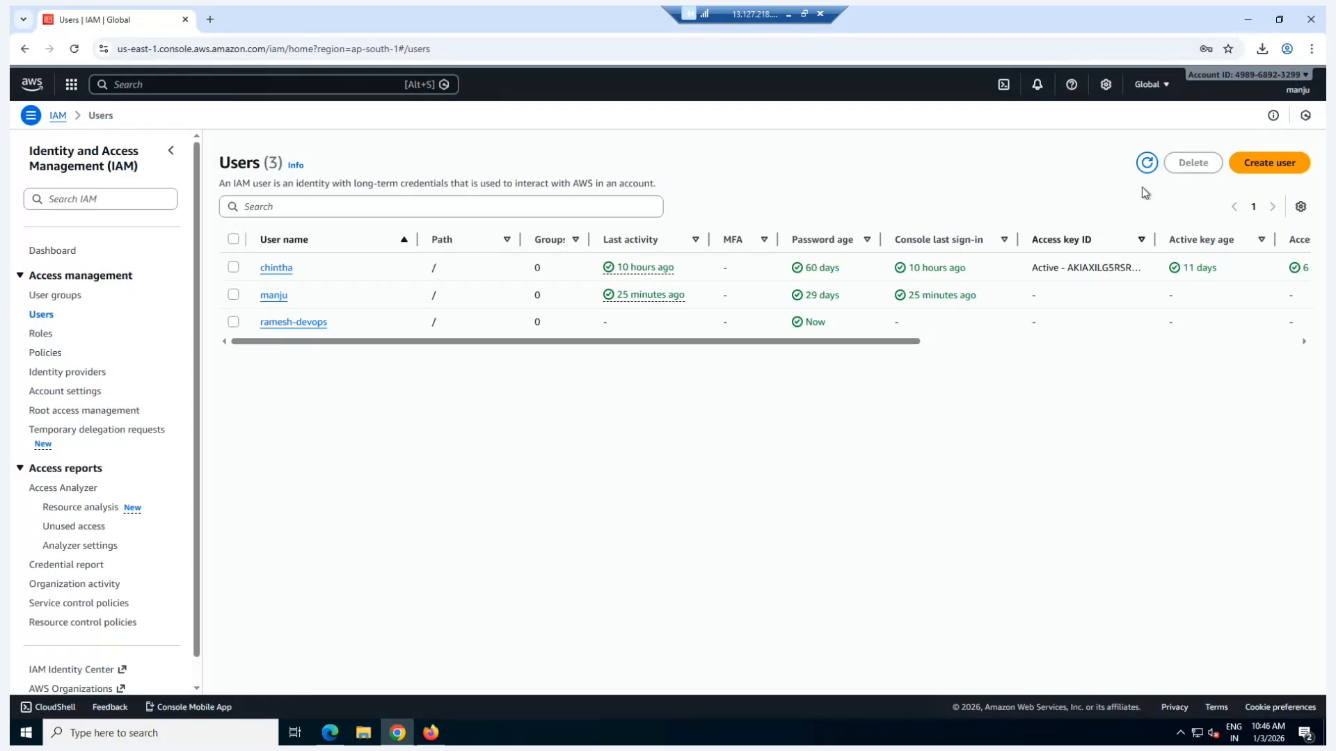
Step: Start a second IAM user named with the support employee's first name followed by "-support", and provide access to the AWS Management Console
click(1270, 167)
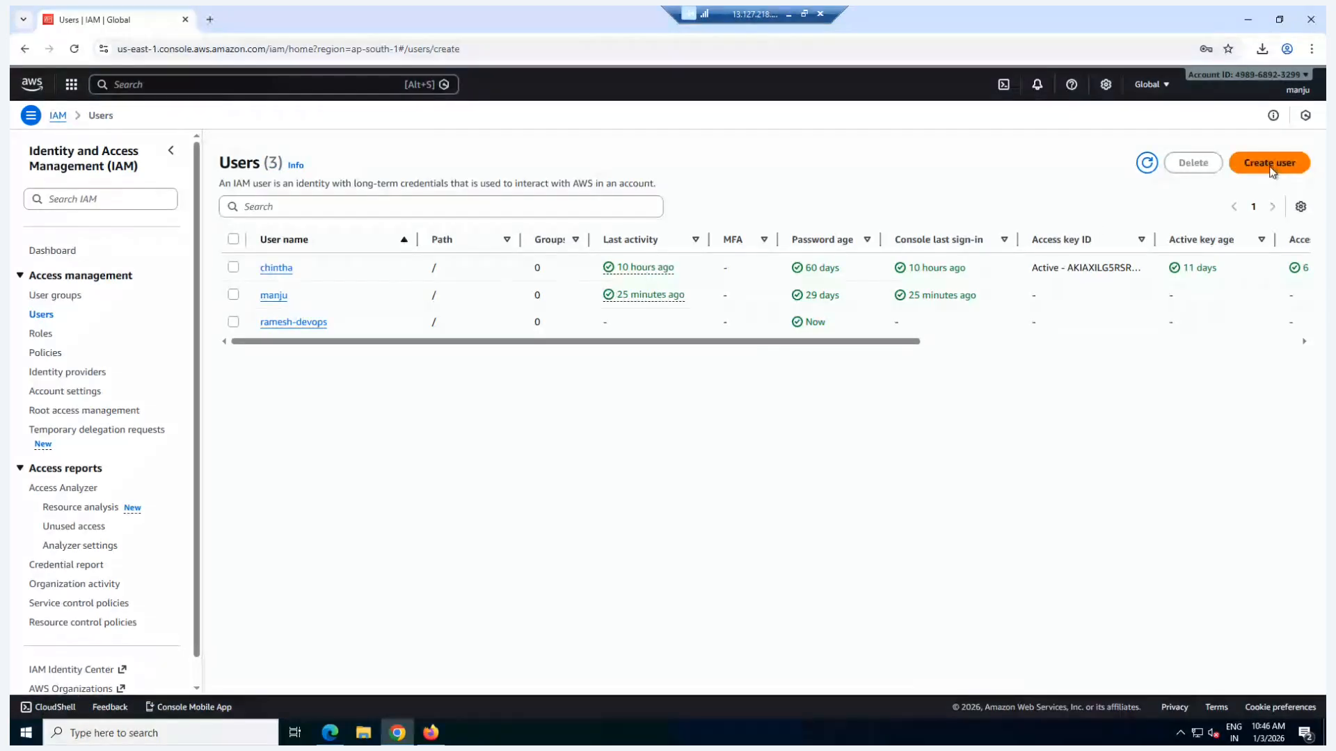
text(s)
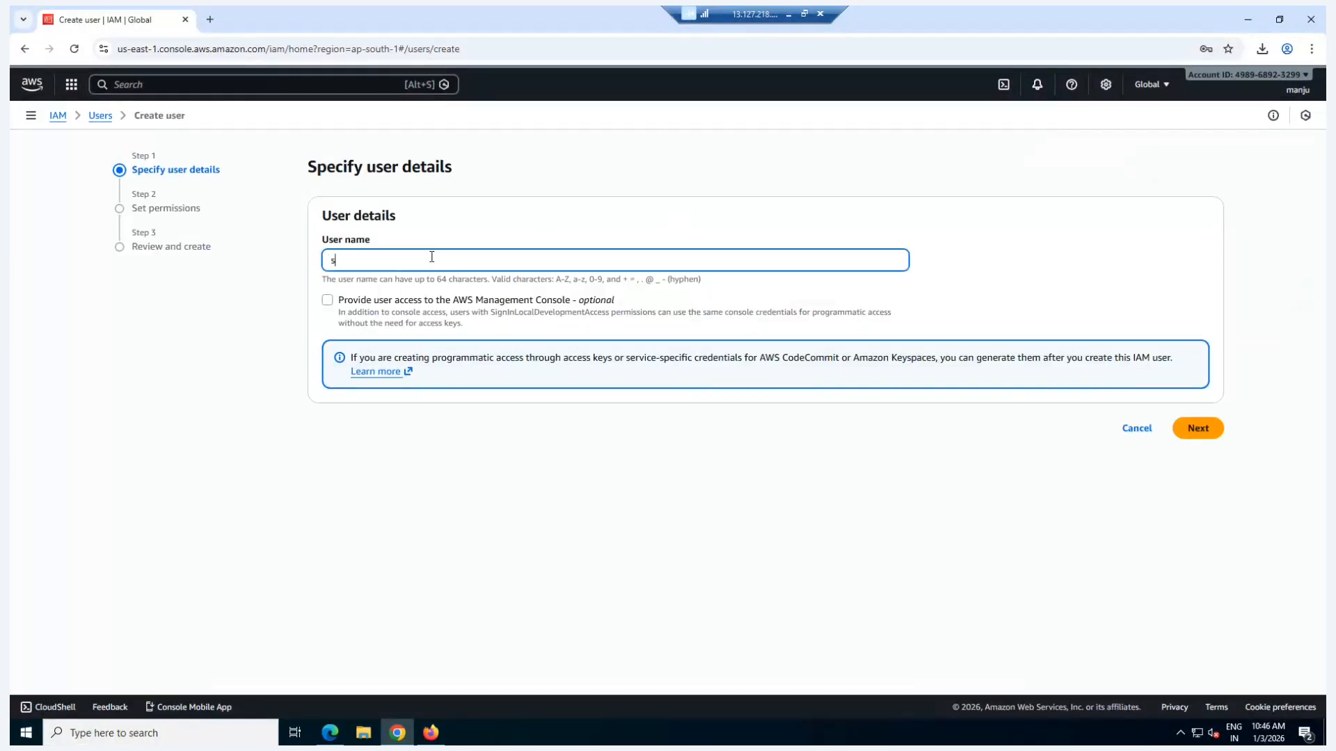
text(uresh-support)
click(341, 301)
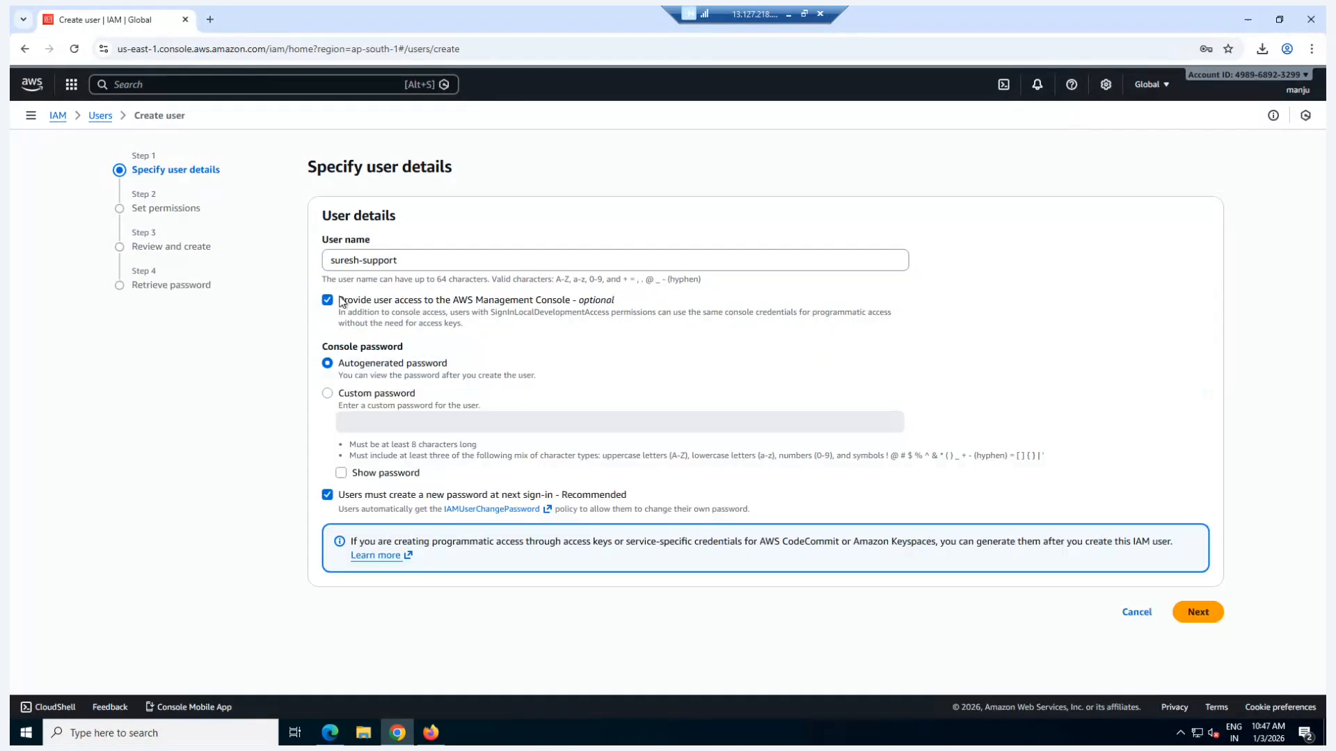
Step: Enter a custom console password for the support user without requiring a new password at next sign-in, and continue to the permissions
click(327, 393)
click(359, 416)
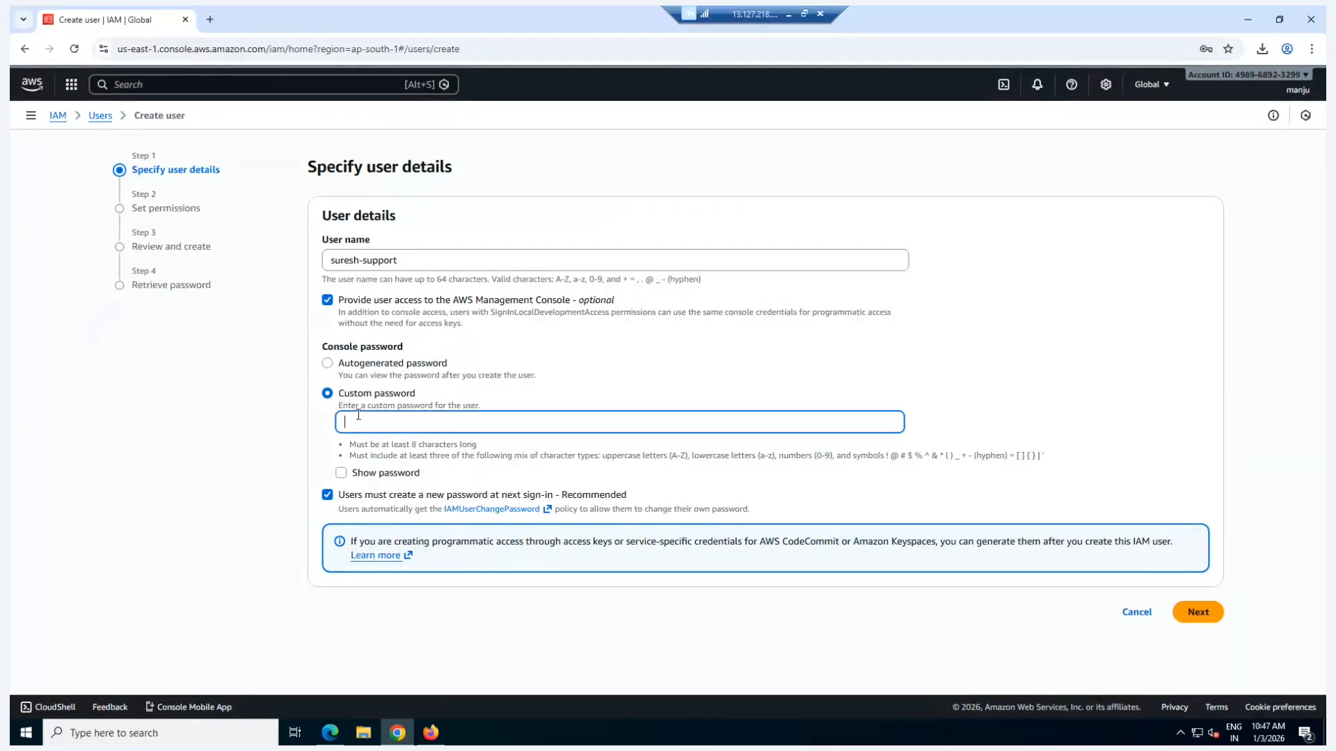
text(•••••••••)
click(327, 495)
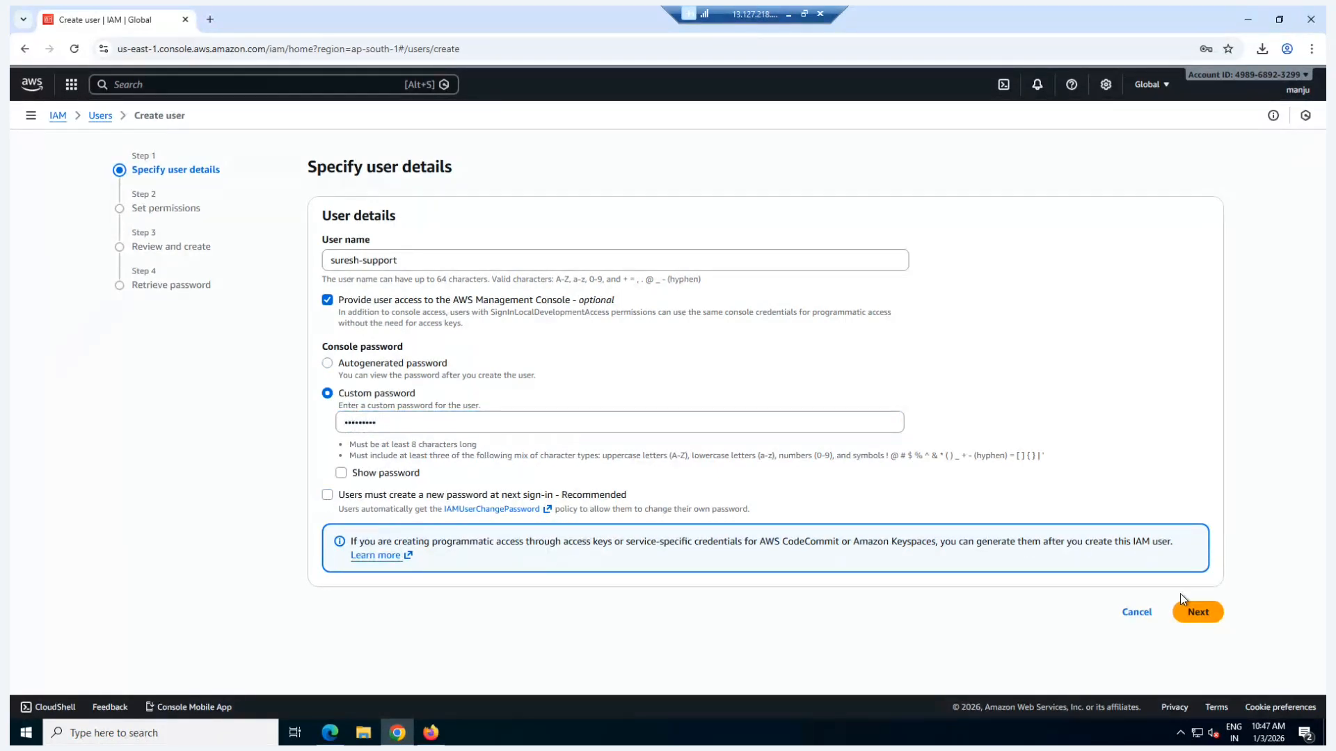
click(1198, 614)
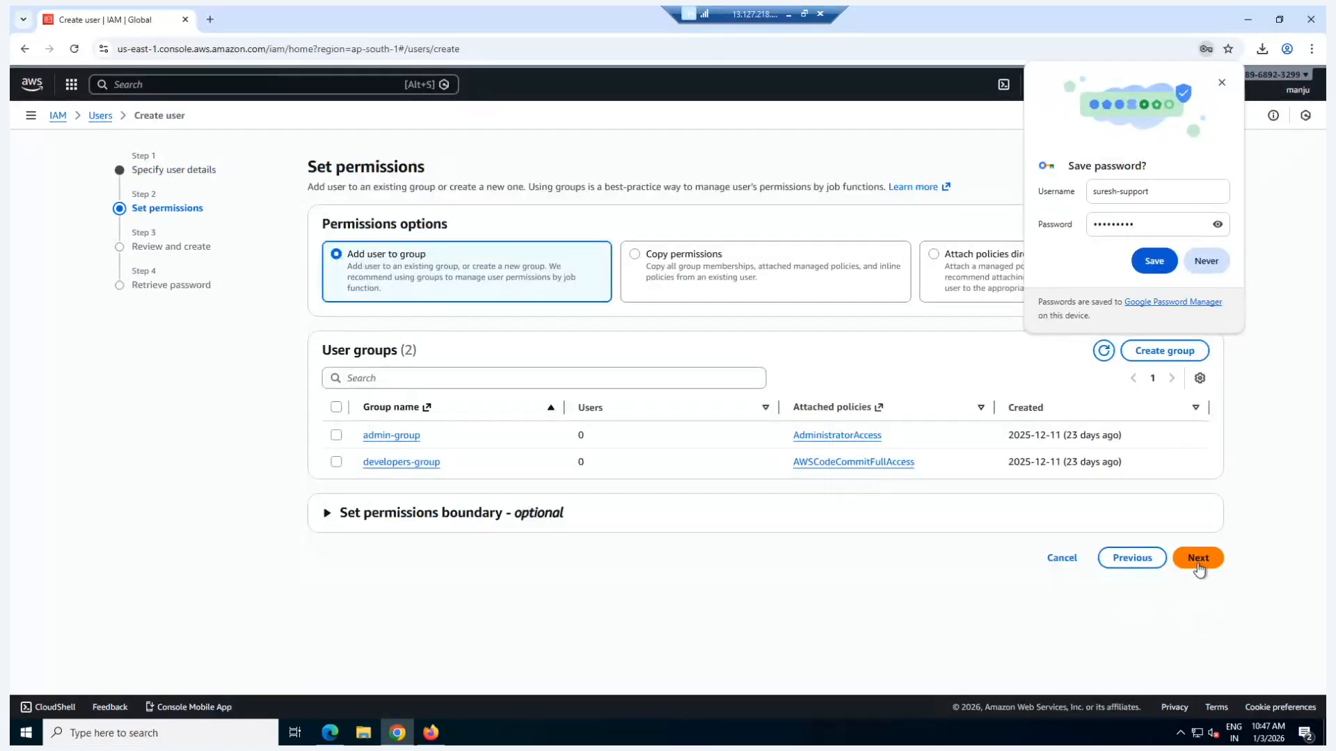
click(1154, 261)
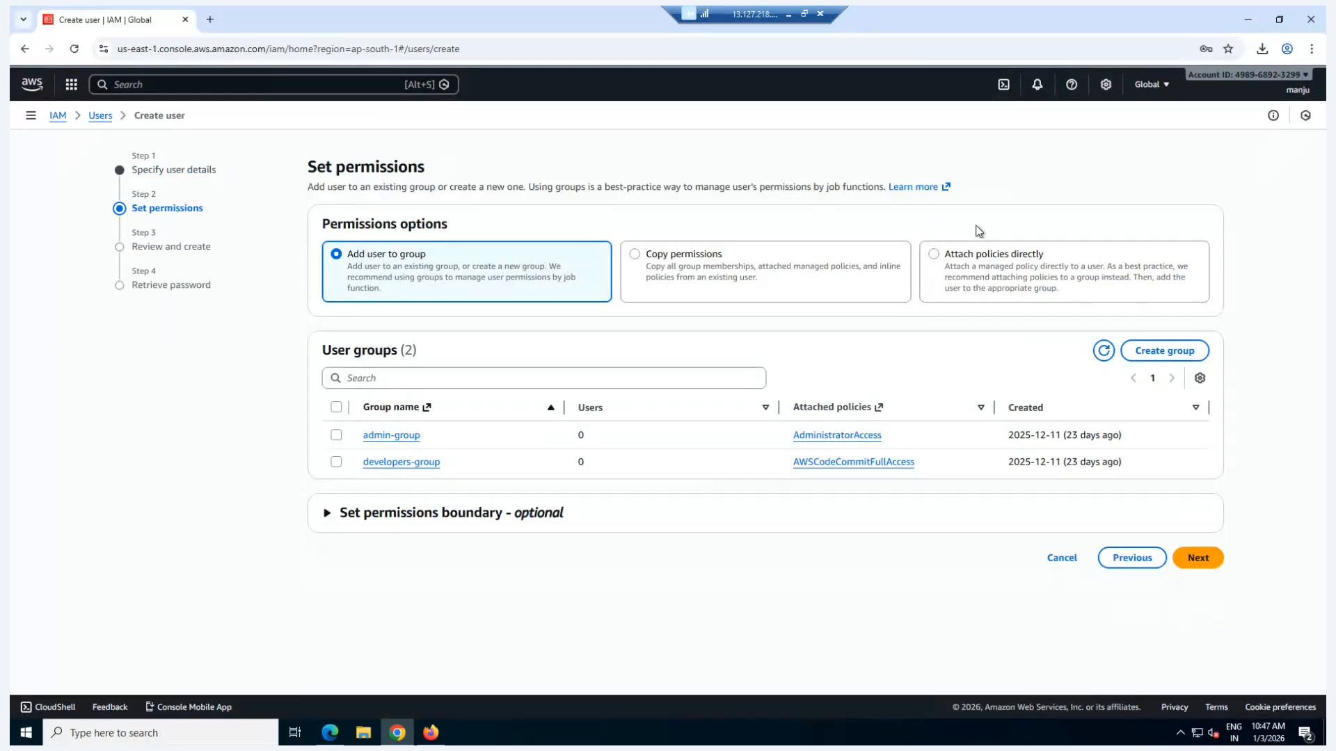
Step: Create the support user without any permissions and go back to the IAM dashboard without retrieving the password
click(1196, 561)
click(1181, 583)
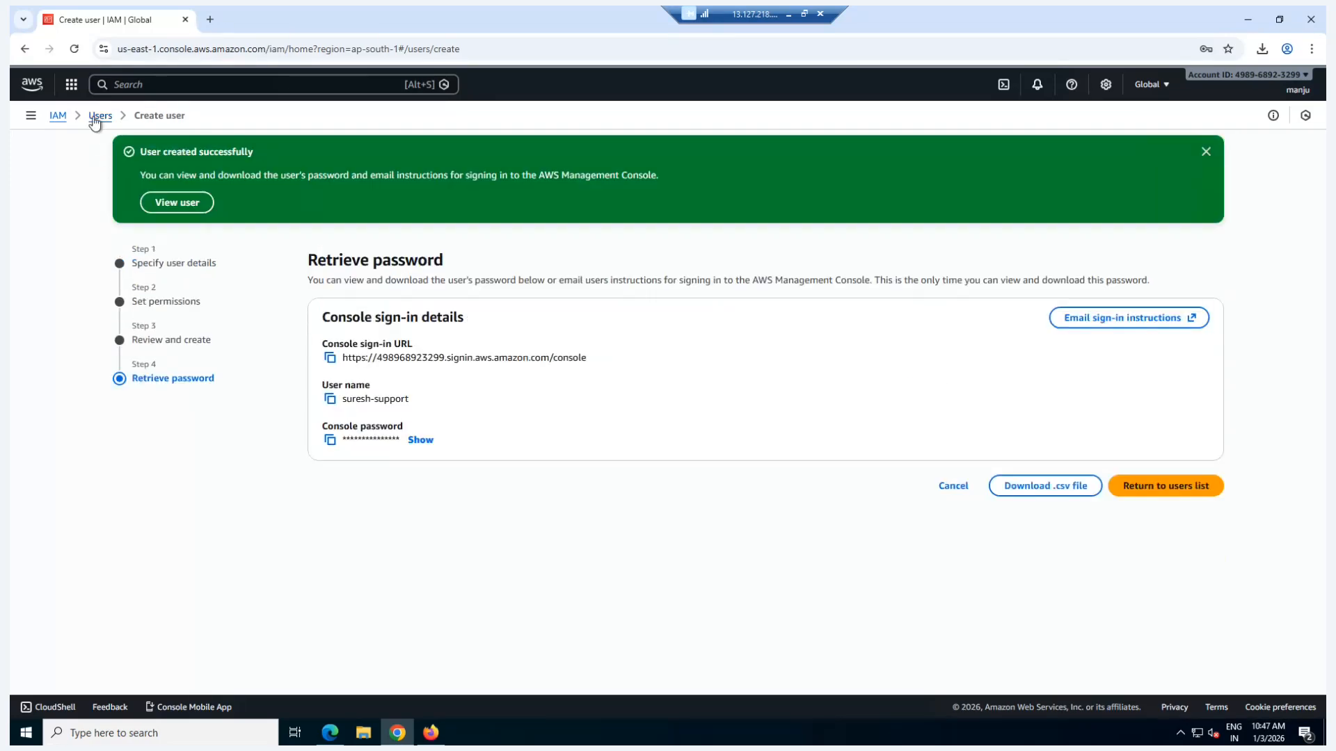
click(57, 117)
click(823, 459)
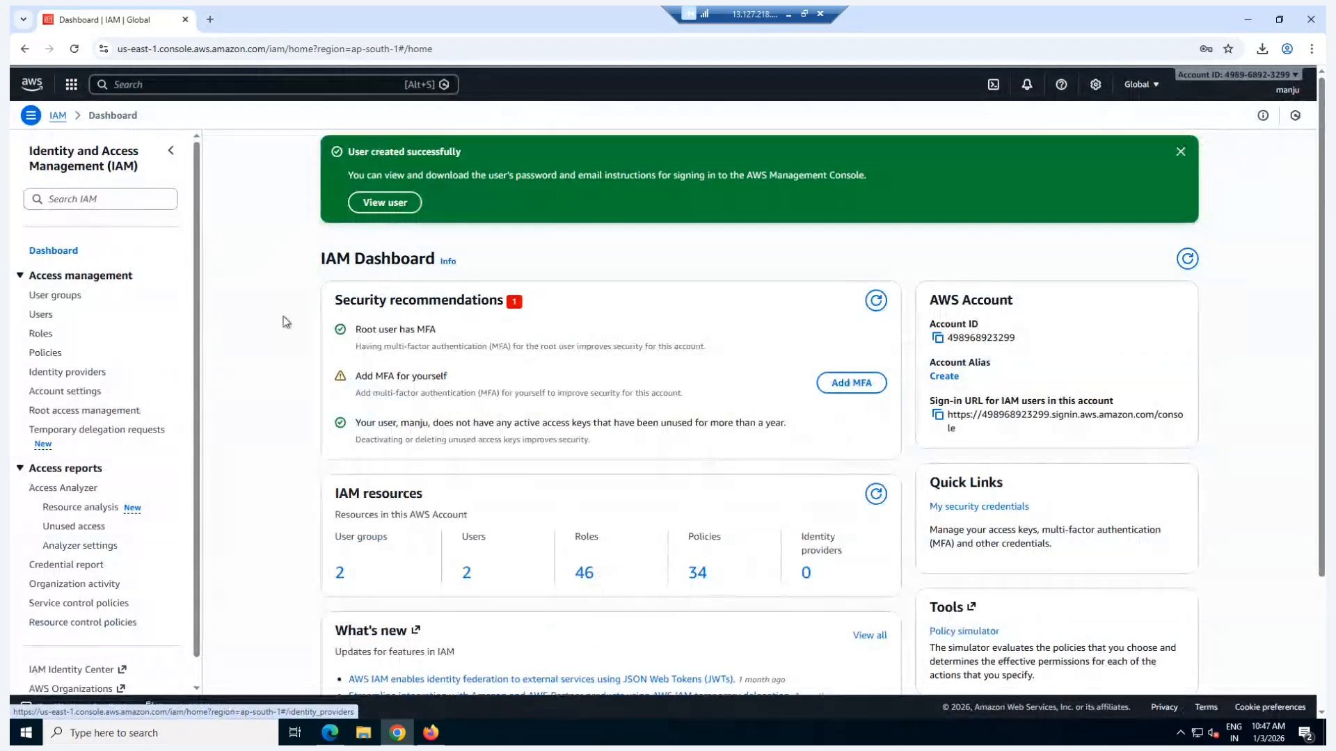
Step: Start creating a new IAM policy and switch its policy editor to JSON
scroll(97, 369, down, 1)
click(45, 325)
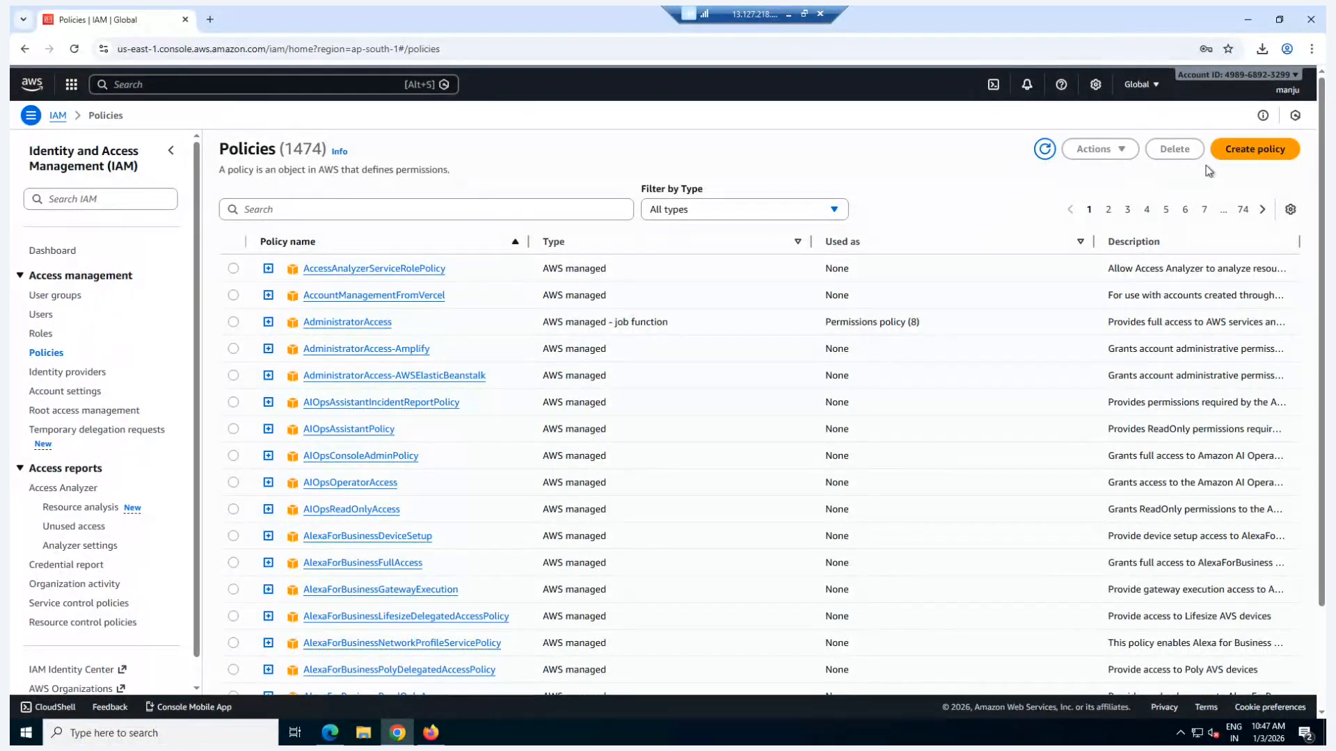
click(1249, 151)
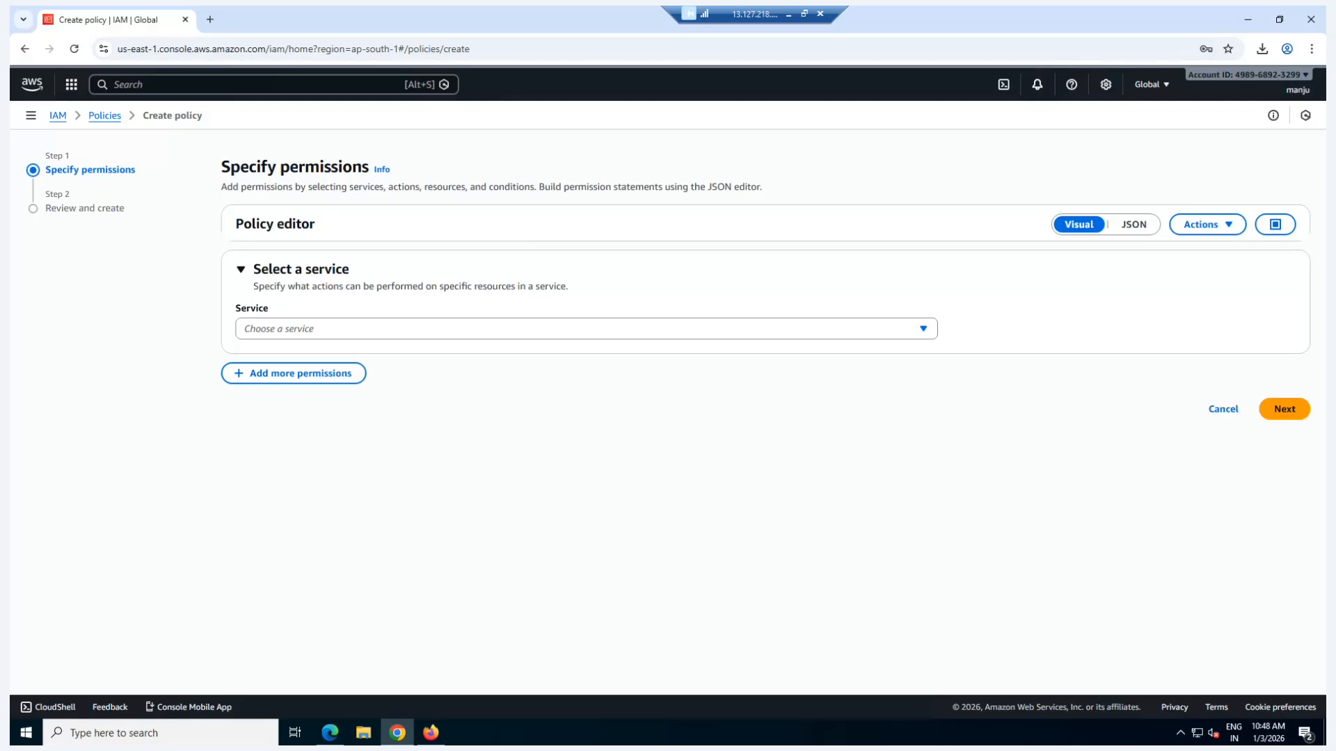
click(1132, 229)
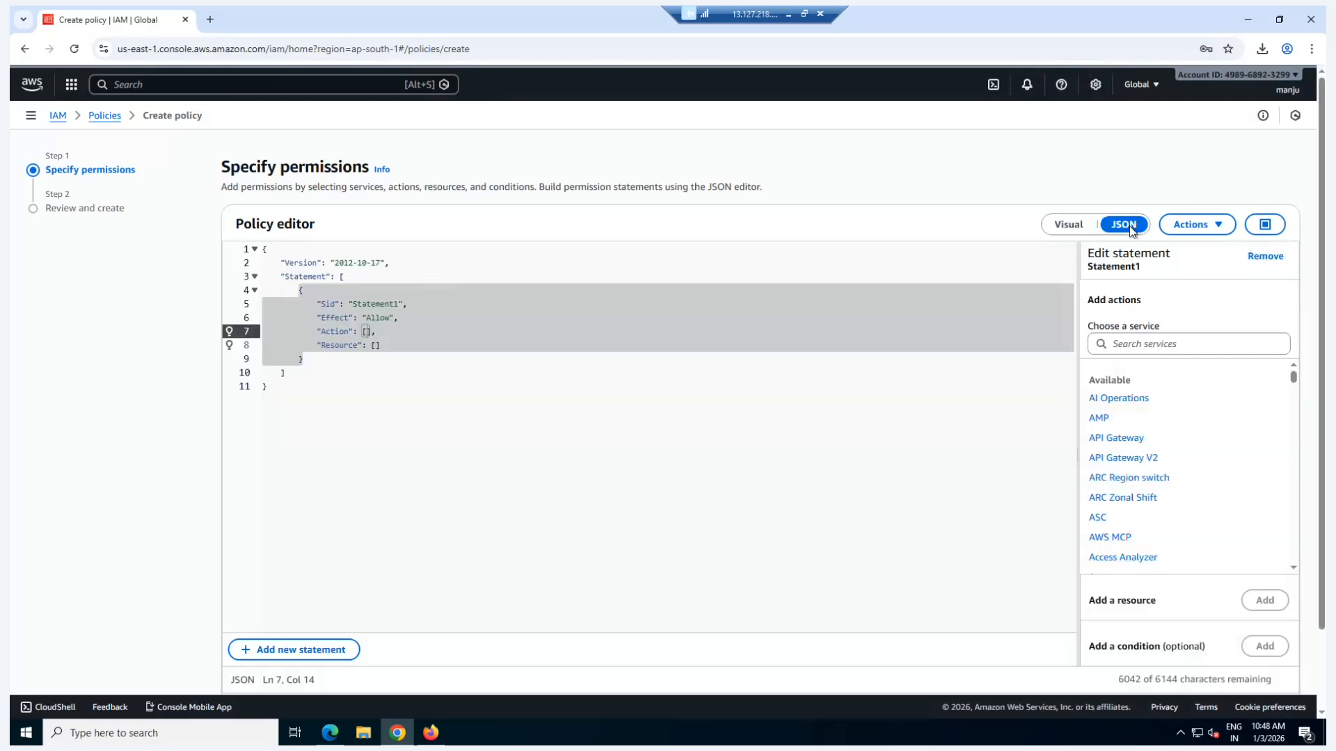
Step: Replace the default policy JSON with the copied version 2012-10-17 policy that allows ec2:DescribeInstances on all resources ("*")
drag(319, 406, 262, 249)
key(BackSpace)
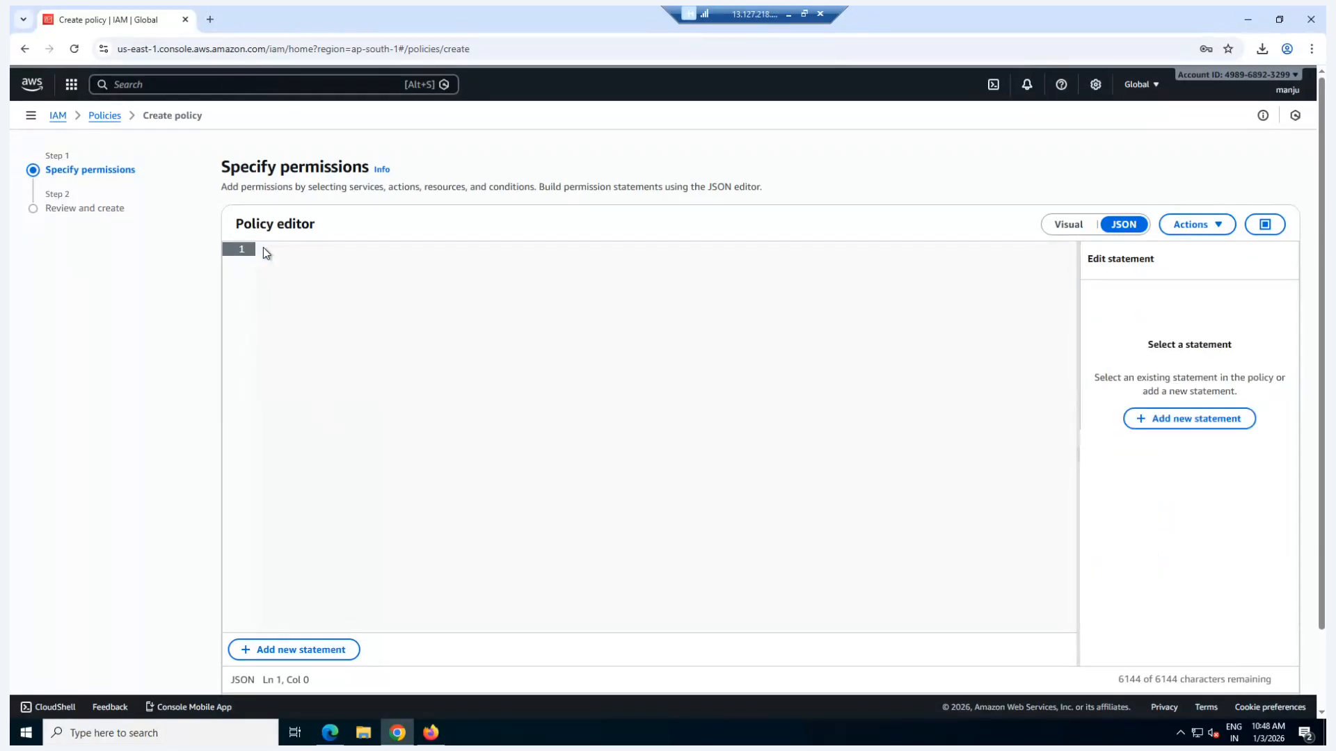
text({  "Version": "2012-10-17",  "Statement": [    {      "Effect": "Allow",      "Action": [        "ec2:DescribeInstances"      ],      "Resource": "*"    }  ] })
click(344, 404)
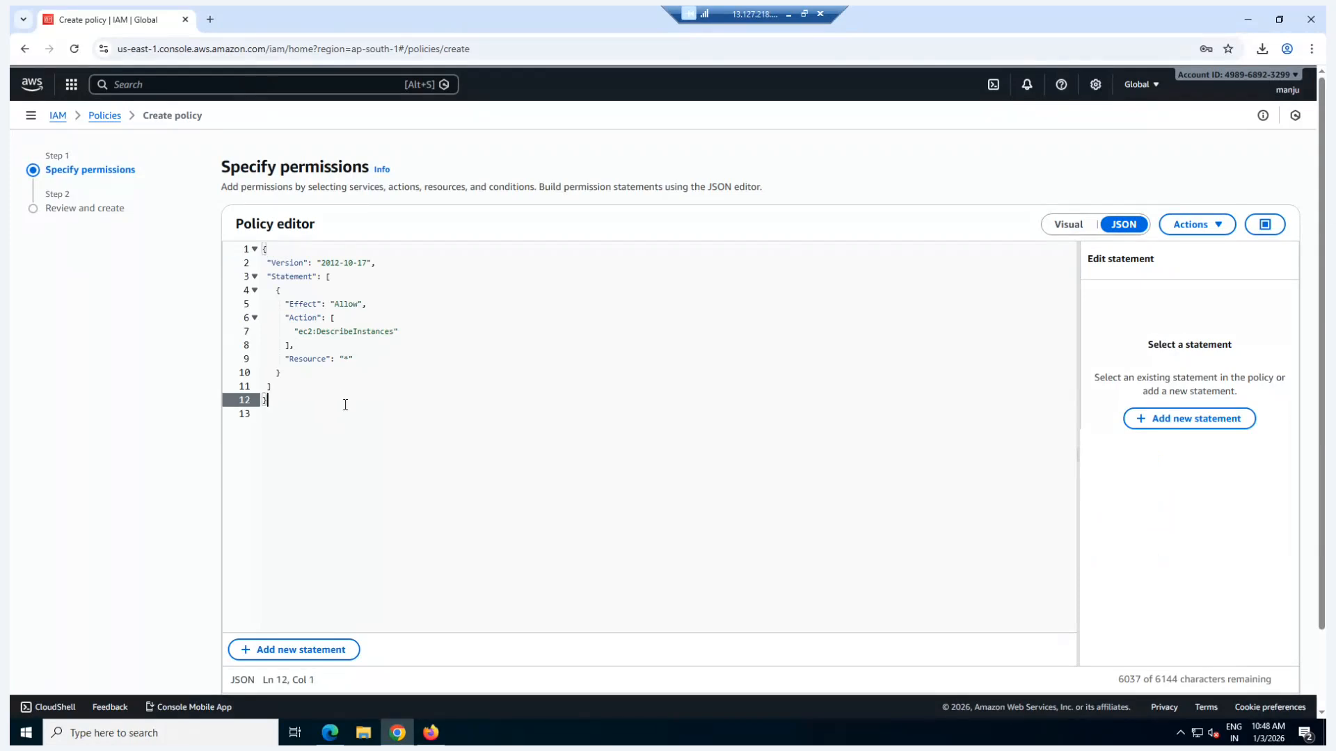
Step: Check the EC2 action and the resource in the policy JSON and continue to the policy review
drag(293, 333, 317, 335)
click(331, 333)
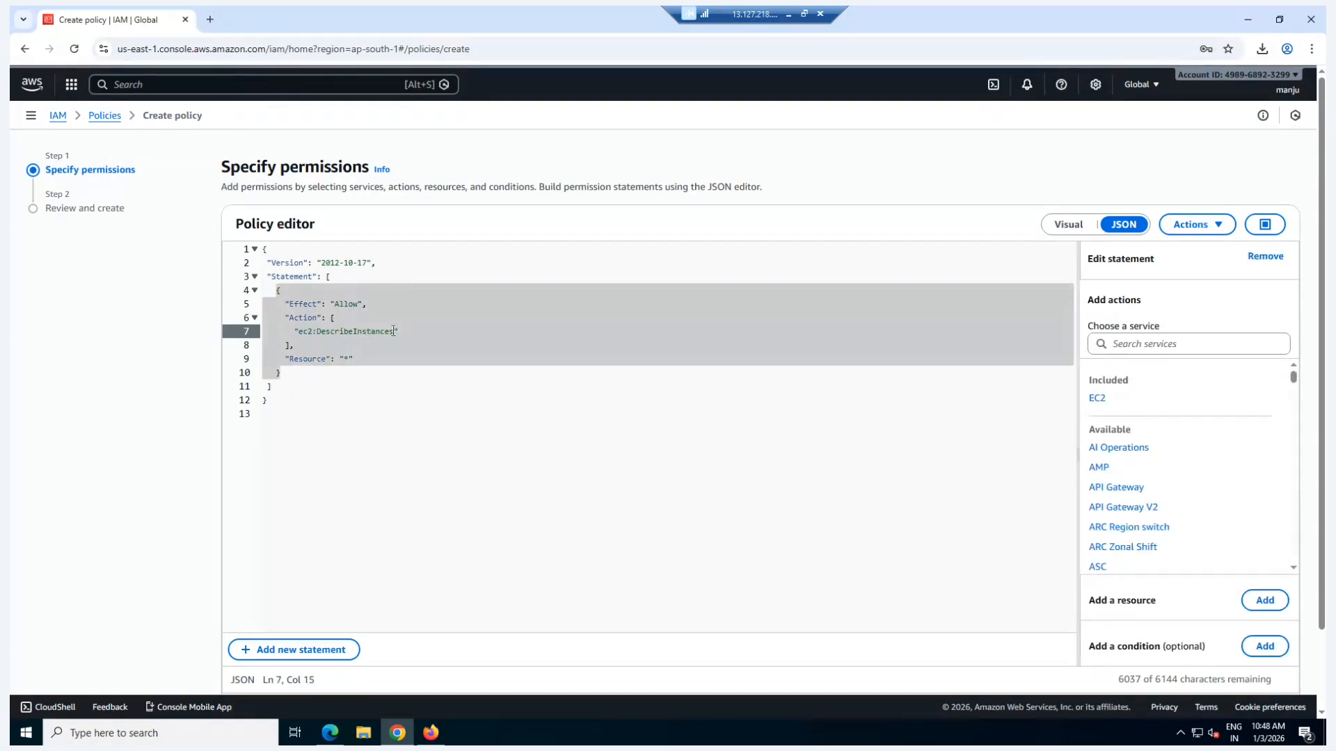
click(349, 360)
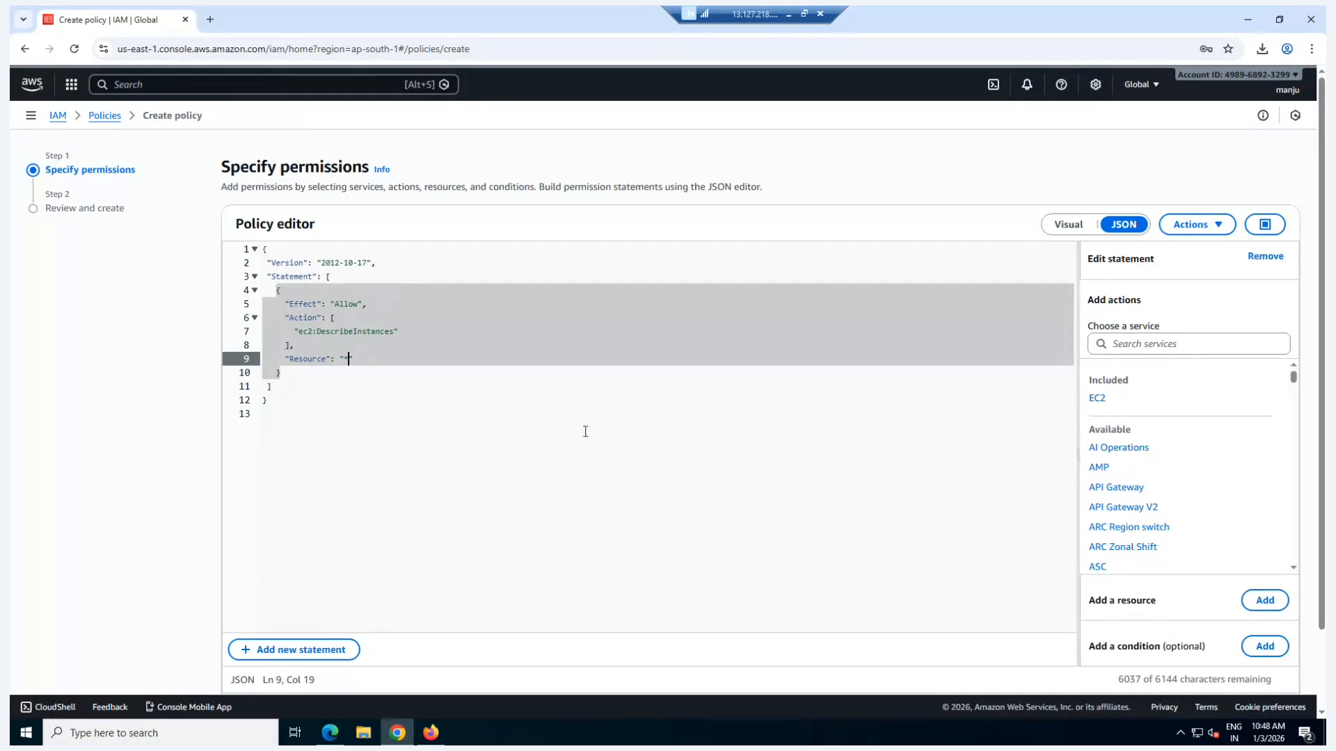
scroll(587, 432, down, 2)
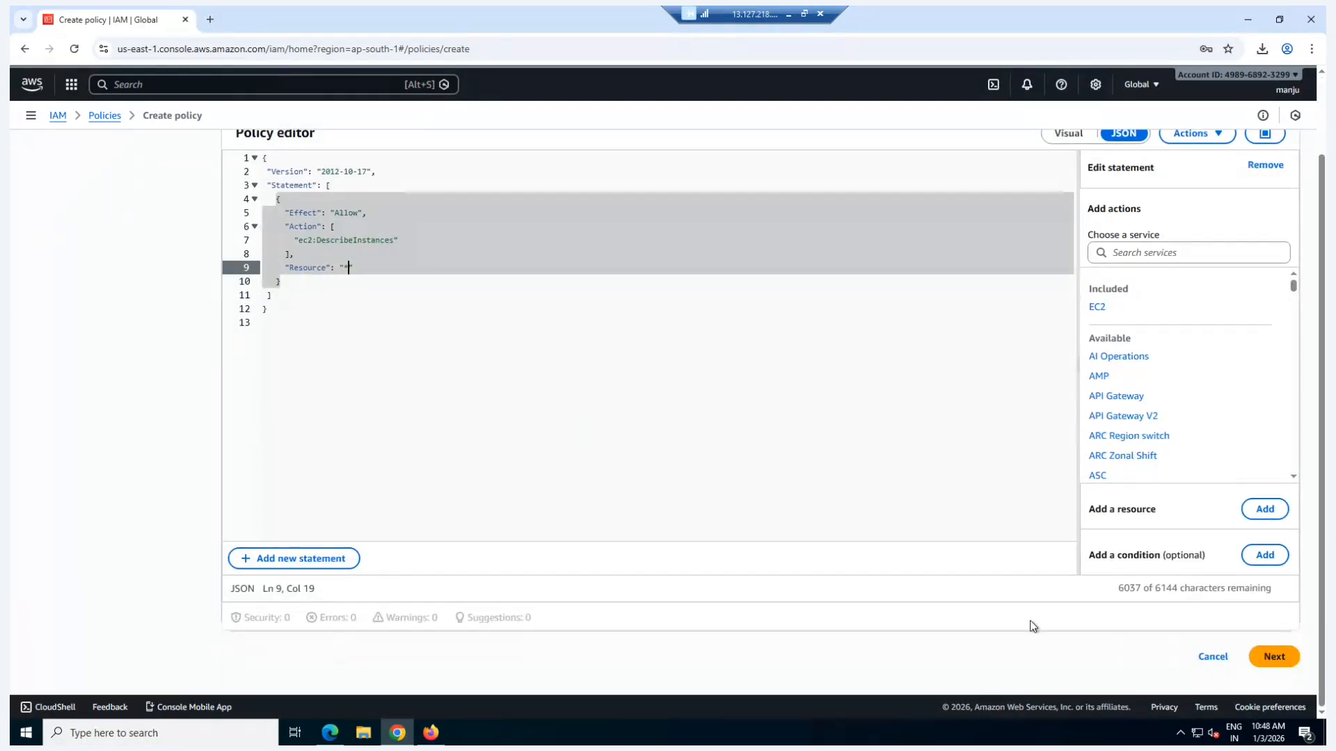
click(1275, 658)
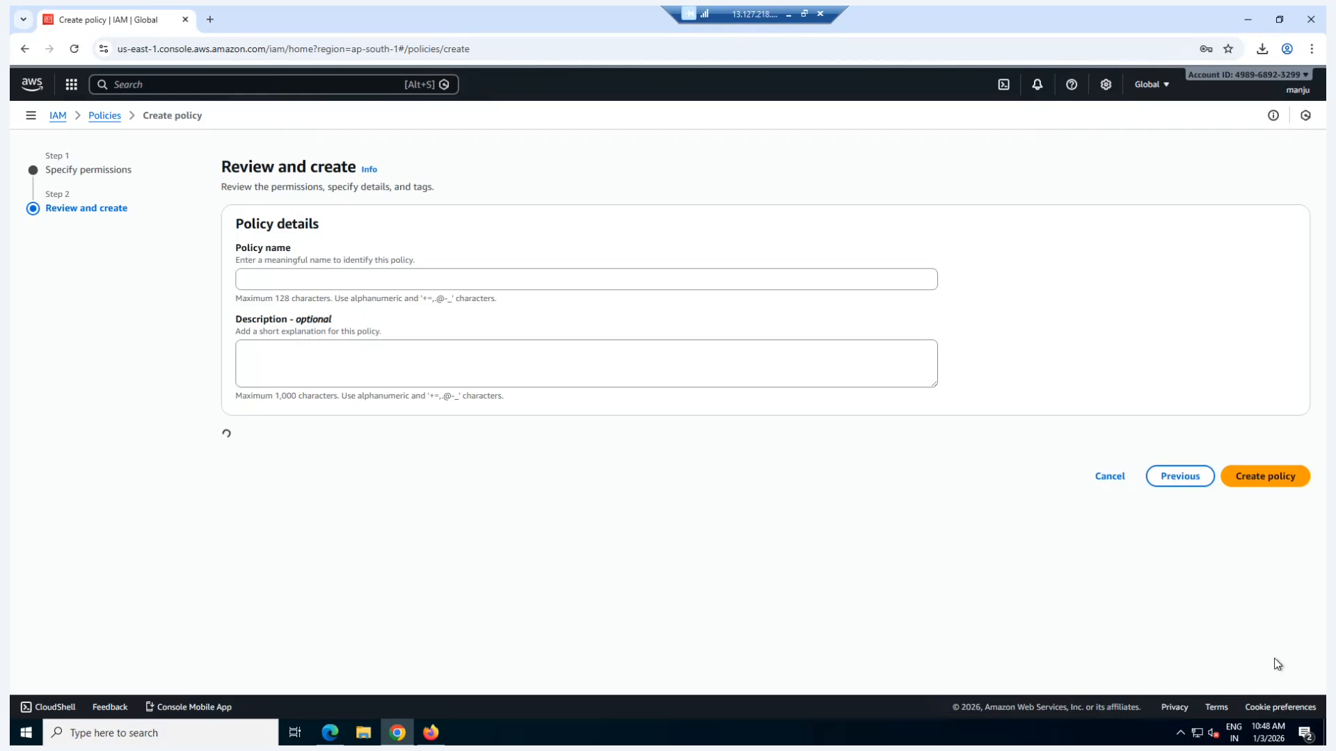
Step: Name the policy EC2-Readonly-custom-policy, review its permissions and create it
click(376, 278)
text(EC)
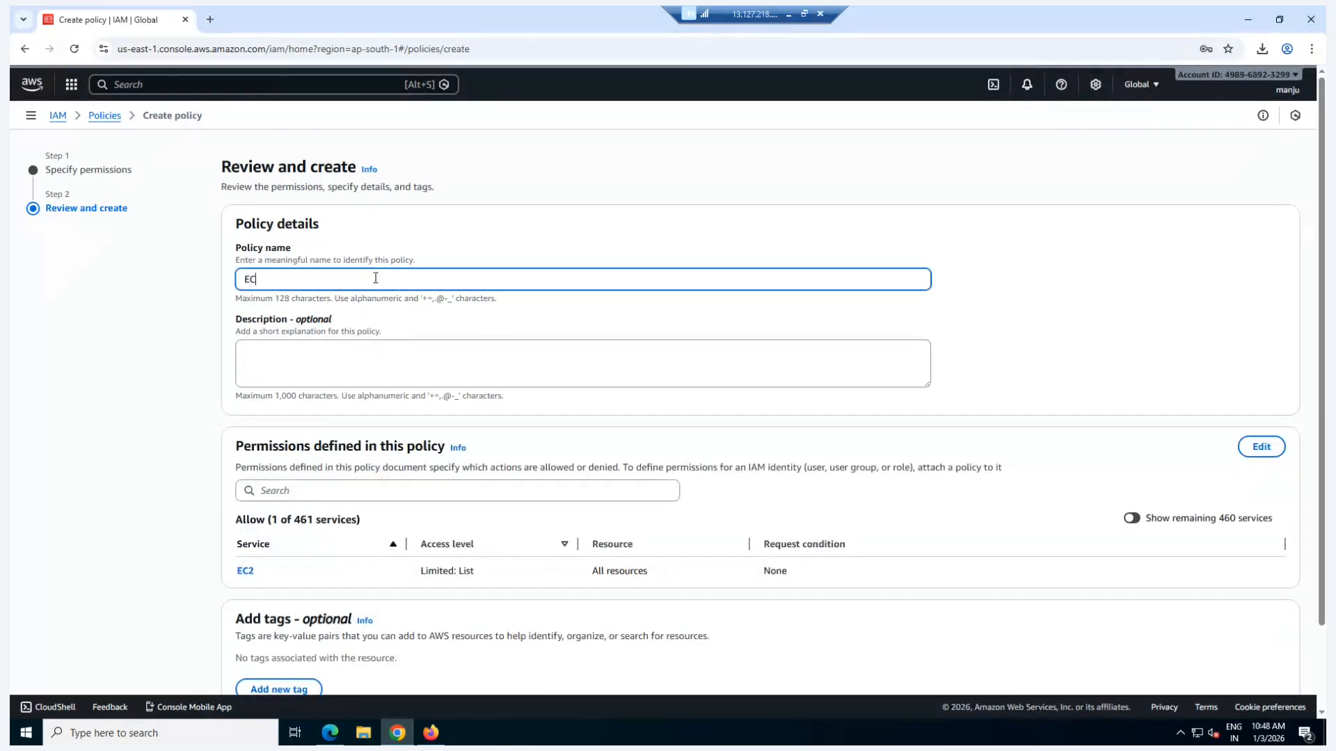
text(2-Readonly-custom-policy)
scroll(354, 362, down, 2)
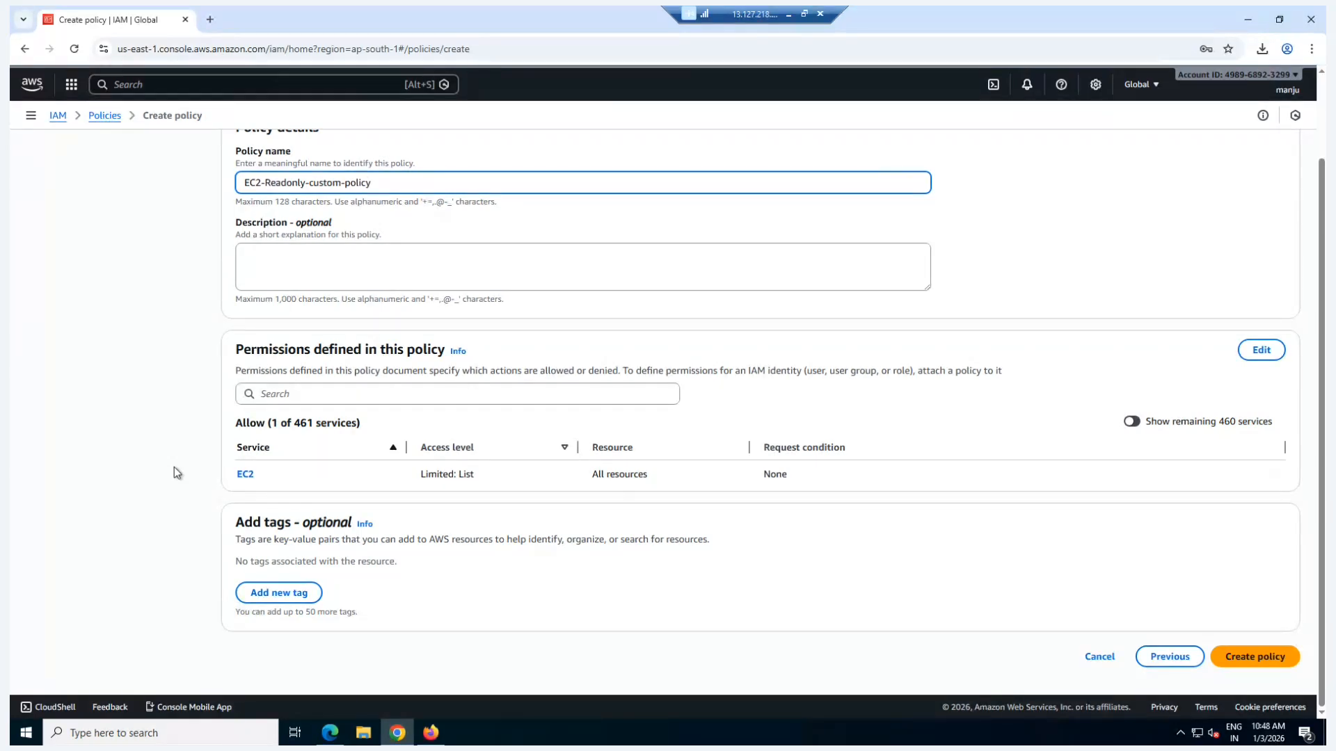
scroll(174, 467, up, 2)
scroll(174, 467, down, 2)
click(1260, 667)
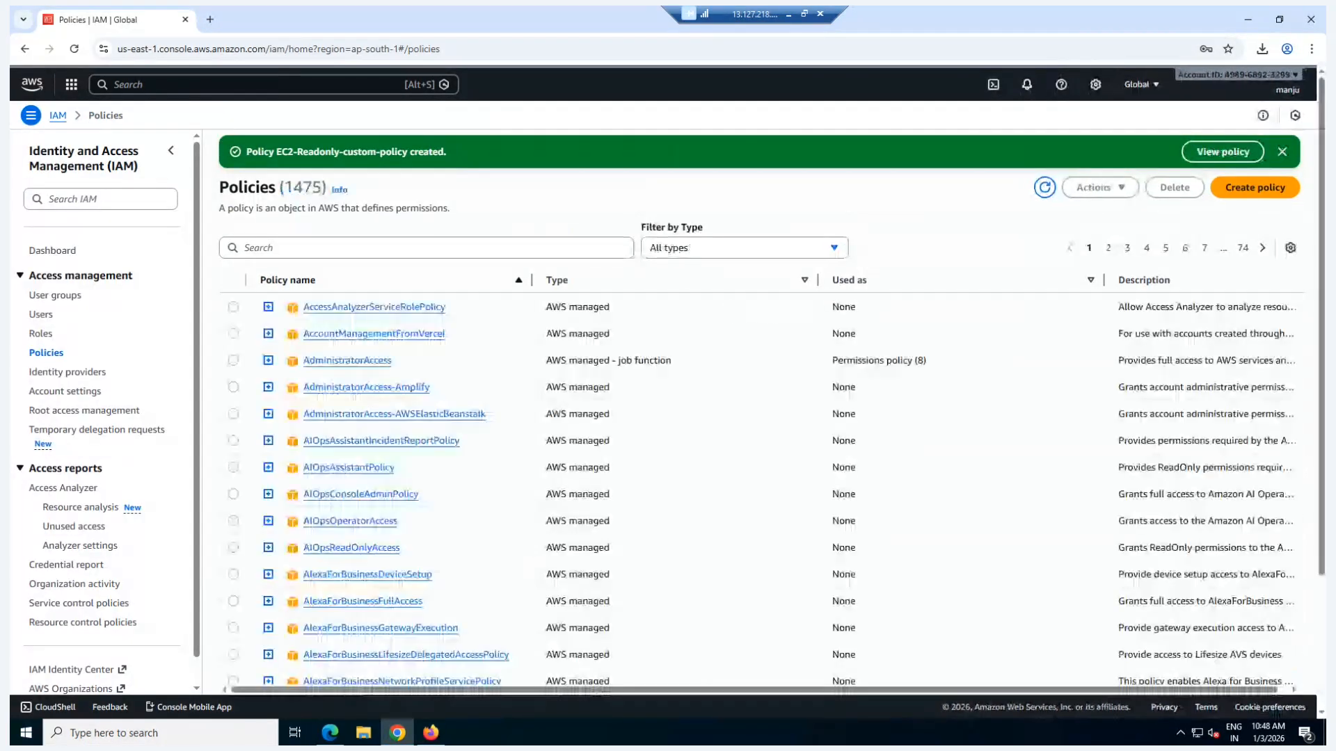
Step: Open the devops user from the user list and check which permissions policy is attached
click(41, 316)
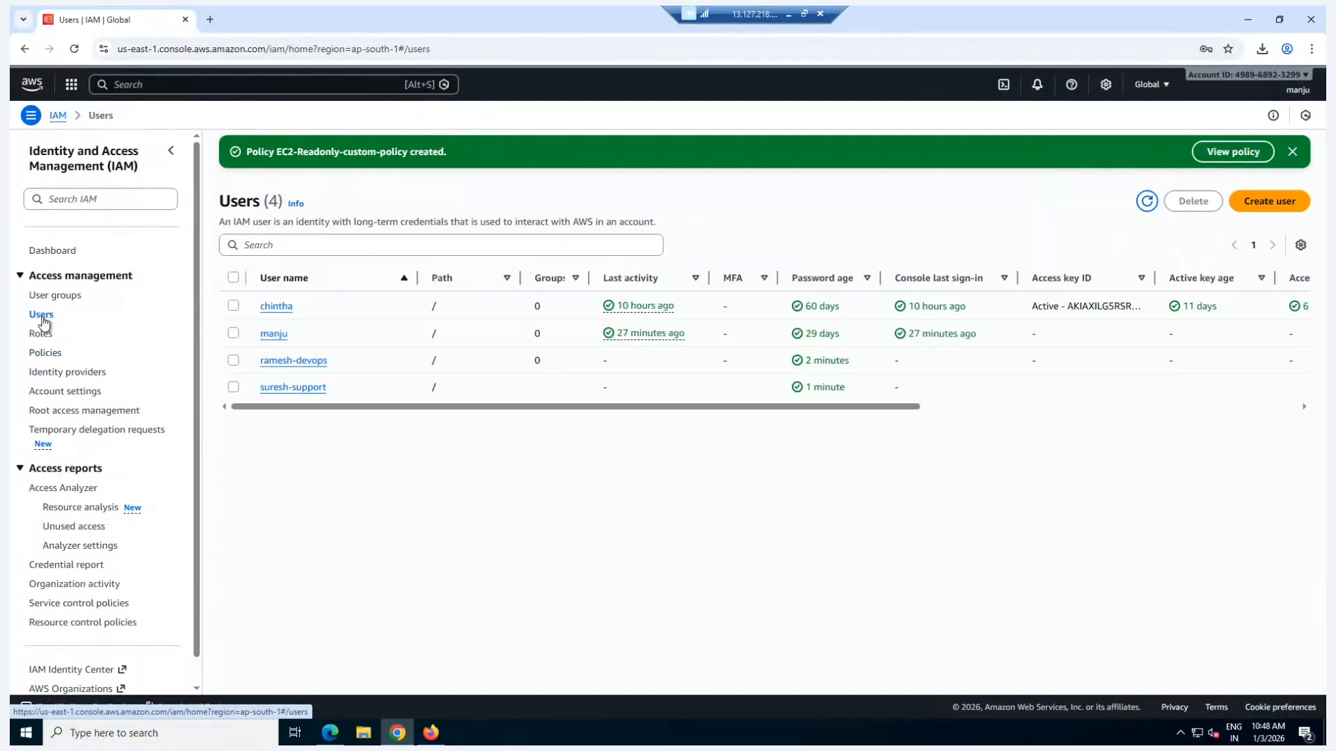
click(308, 362)
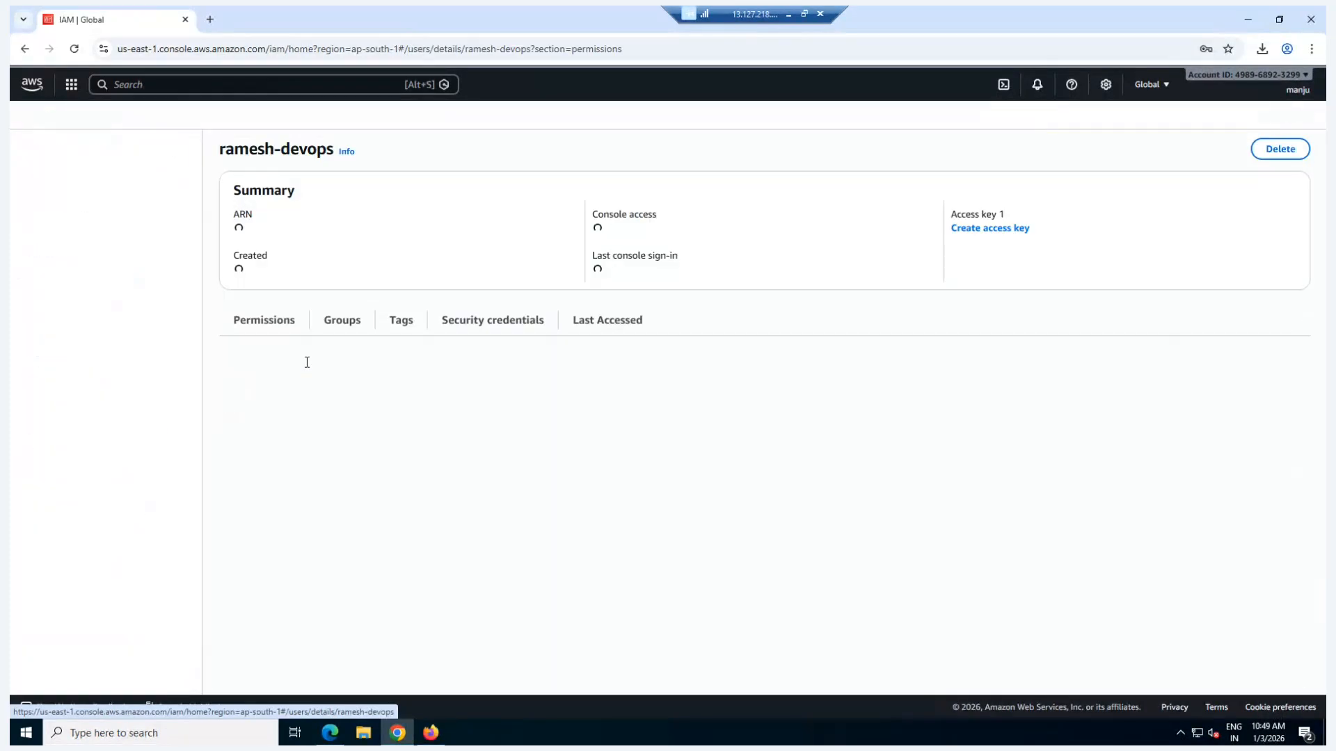
drag(422, 492, 317, 493)
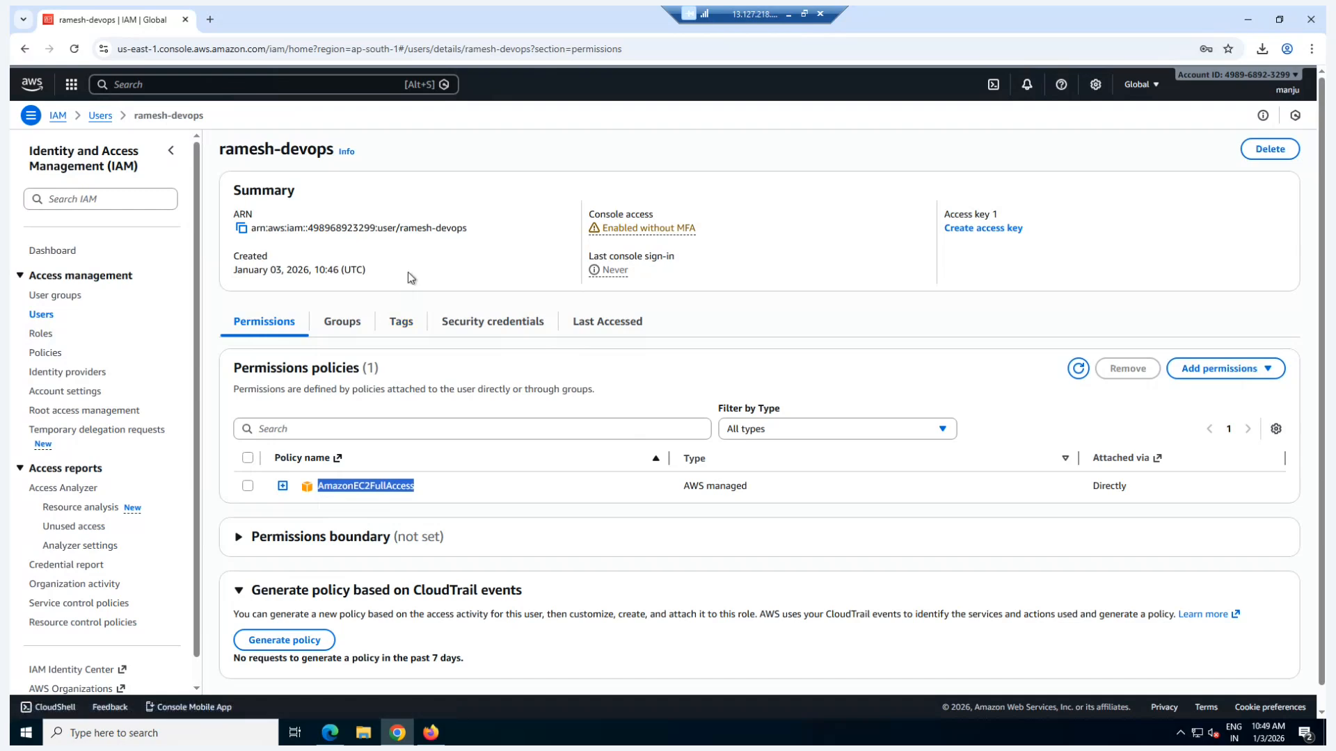
Step: Open the support user from the user list, check its permissions policies and start adding permissions
click(42, 317)
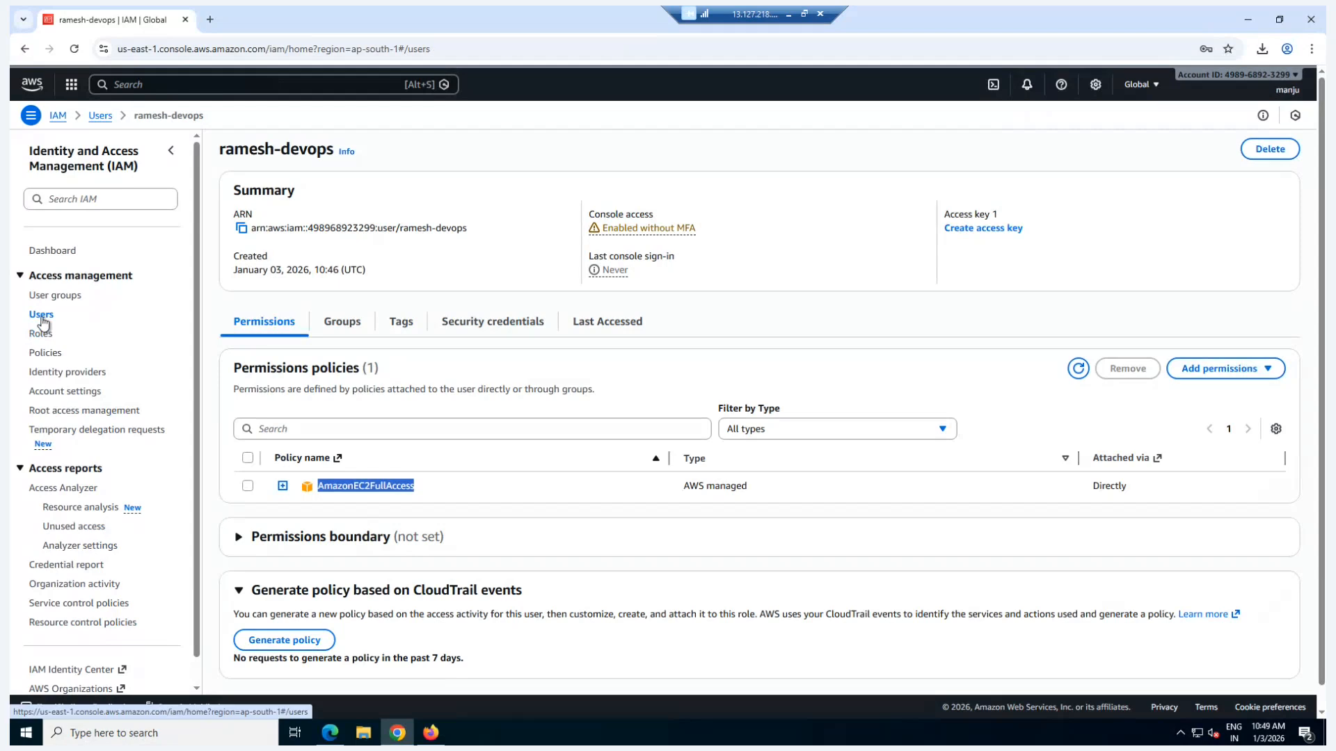
click(284, 353)
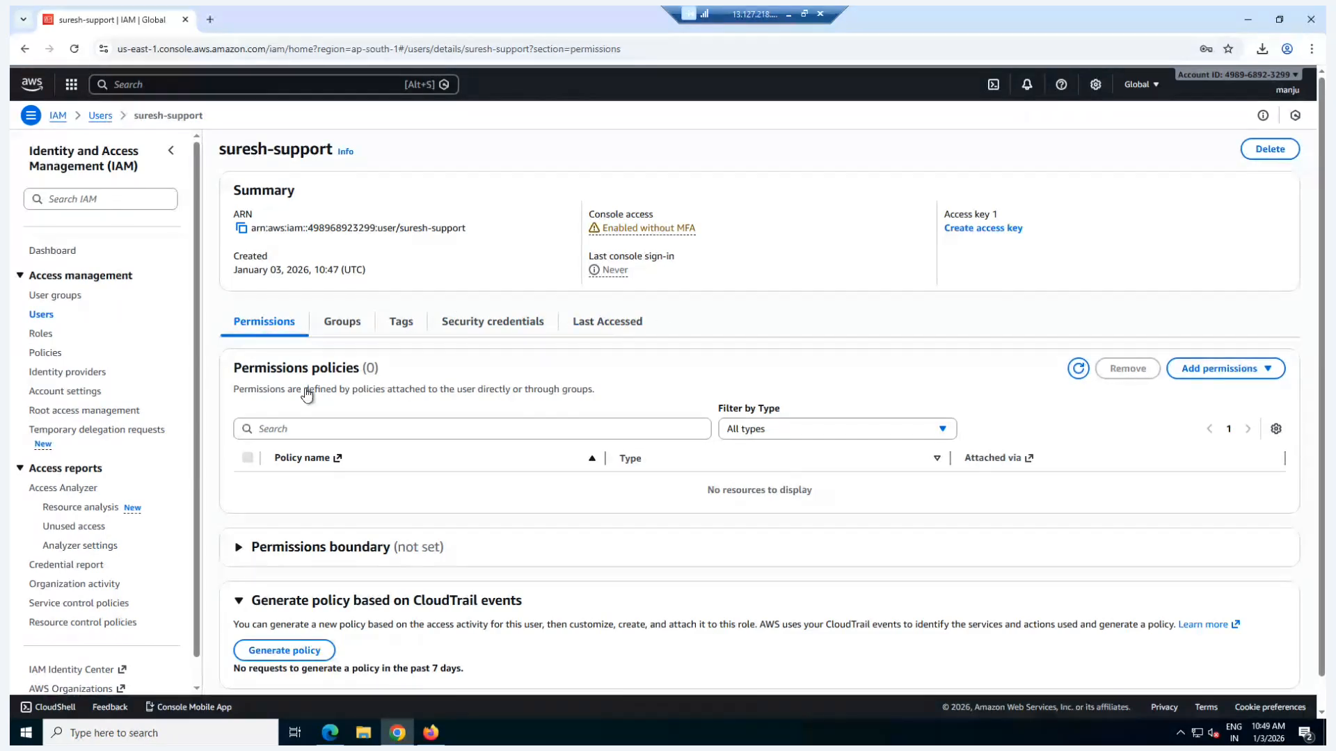
drag(234, 367, 359, 369)
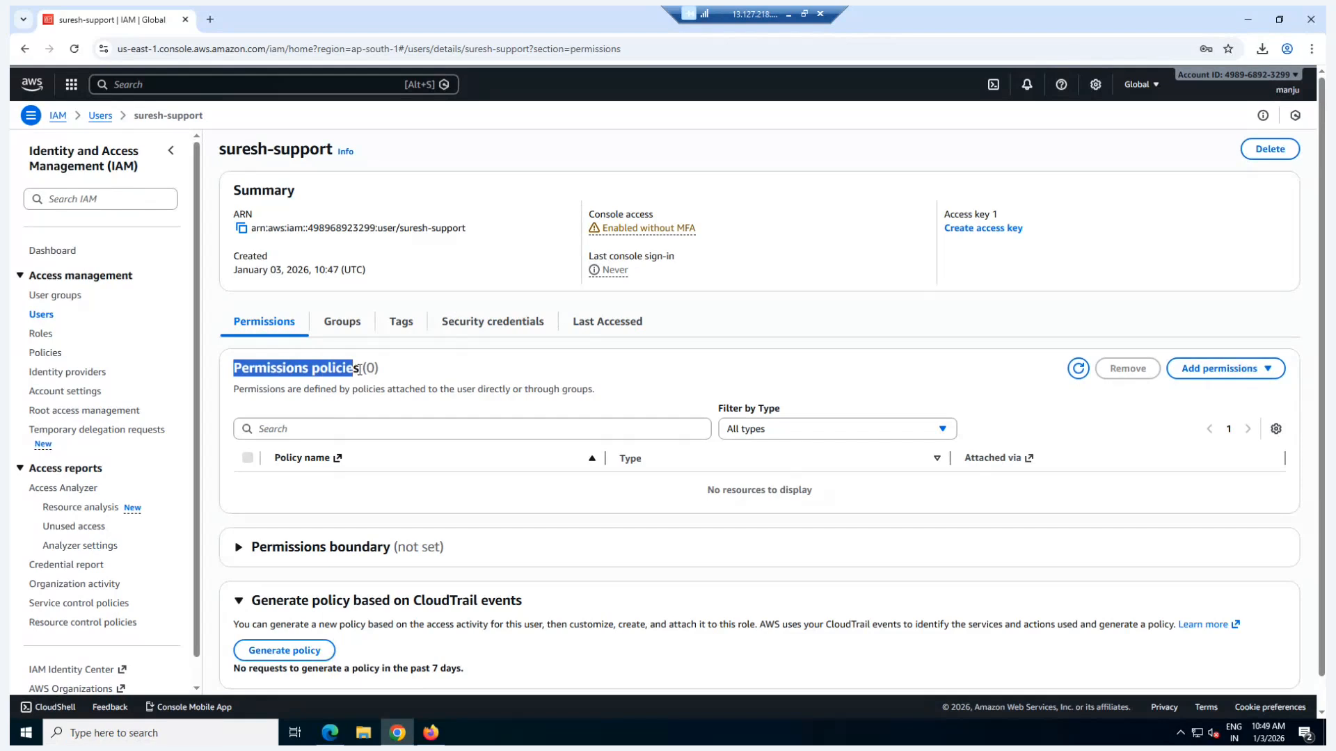
click(421, 372)
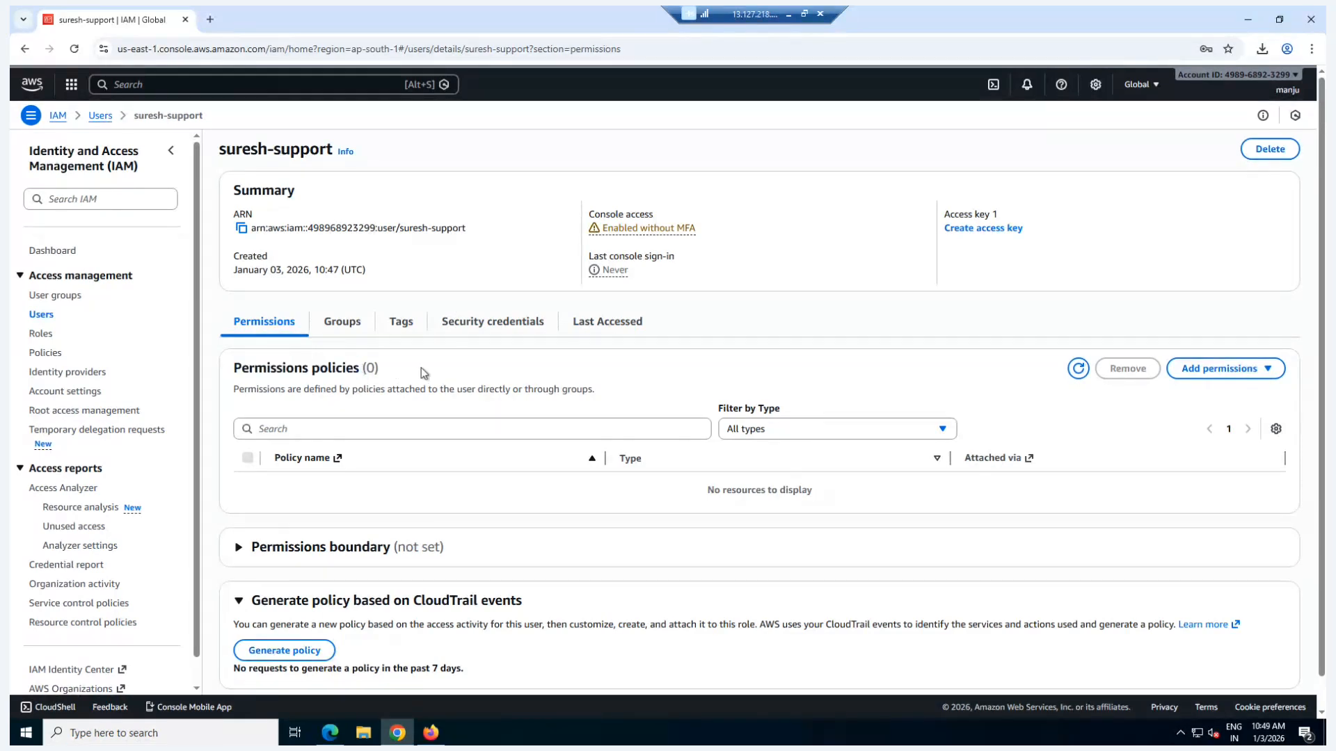
click(1219, 376)
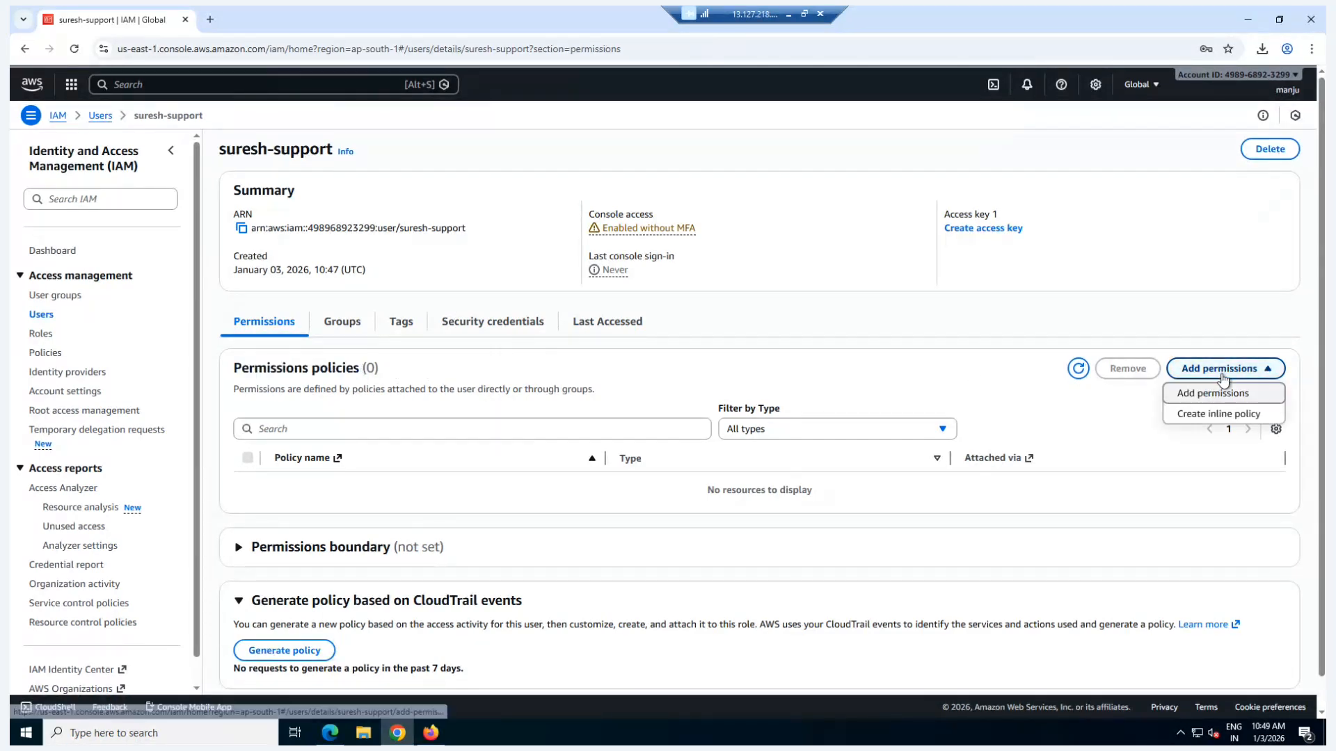
click(1216, 394)
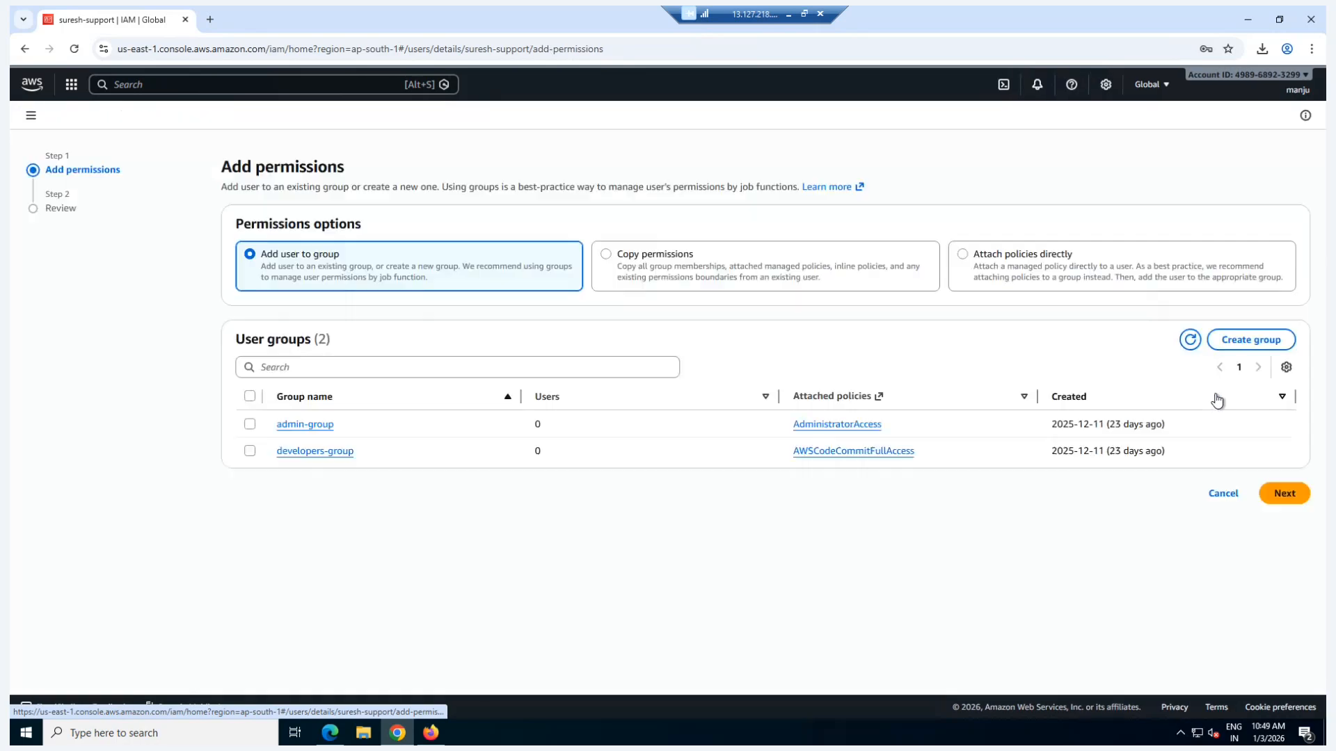
Step: Attach the customer managed policy EC2-Readonly-custom-policy directly to the support user, searching the policies for "ec2-"
click(964, 258)
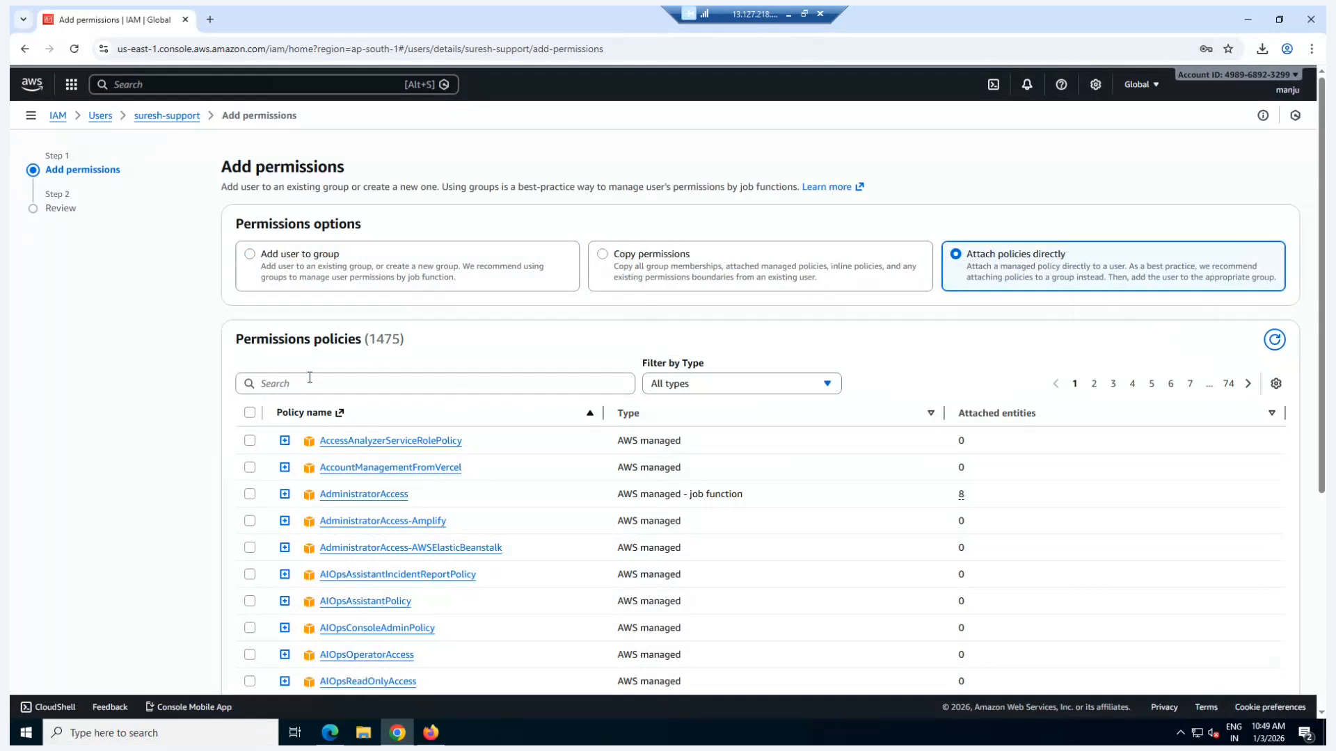
click(310, 378)
text(ec2-)
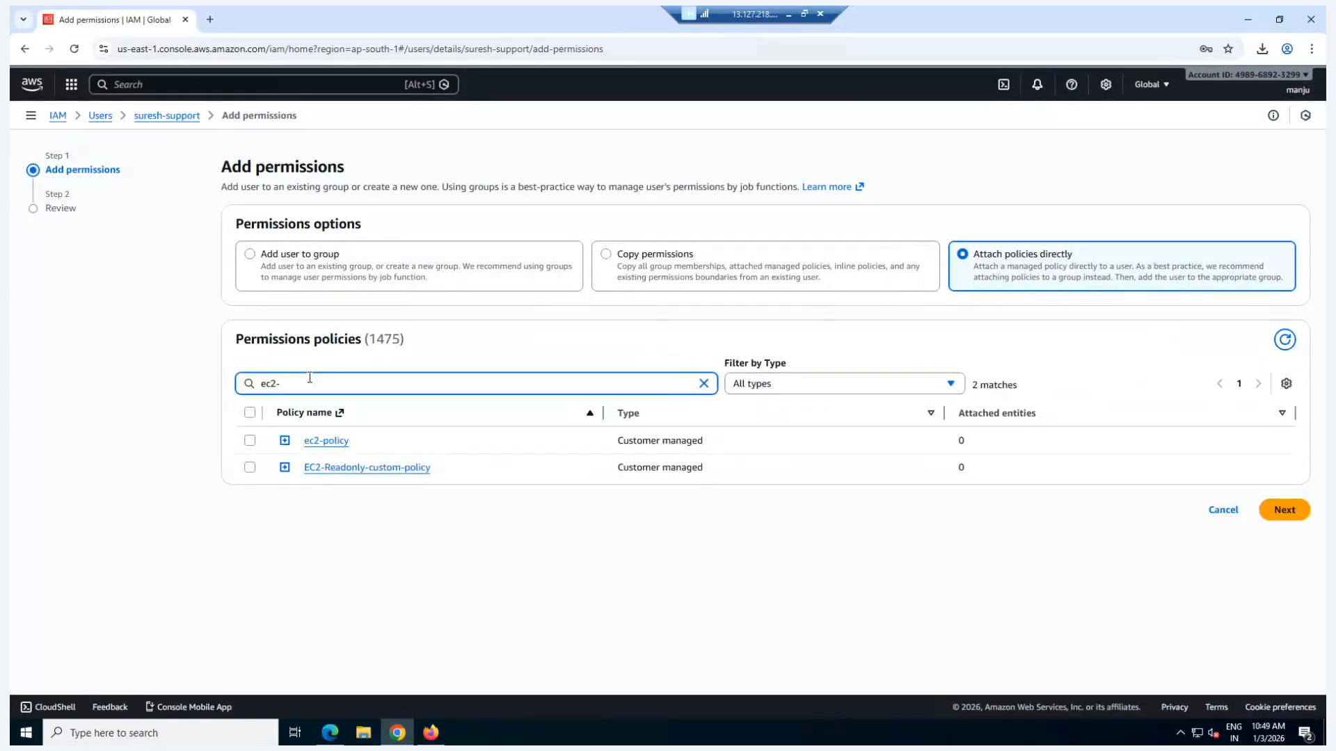
click(250, 467)
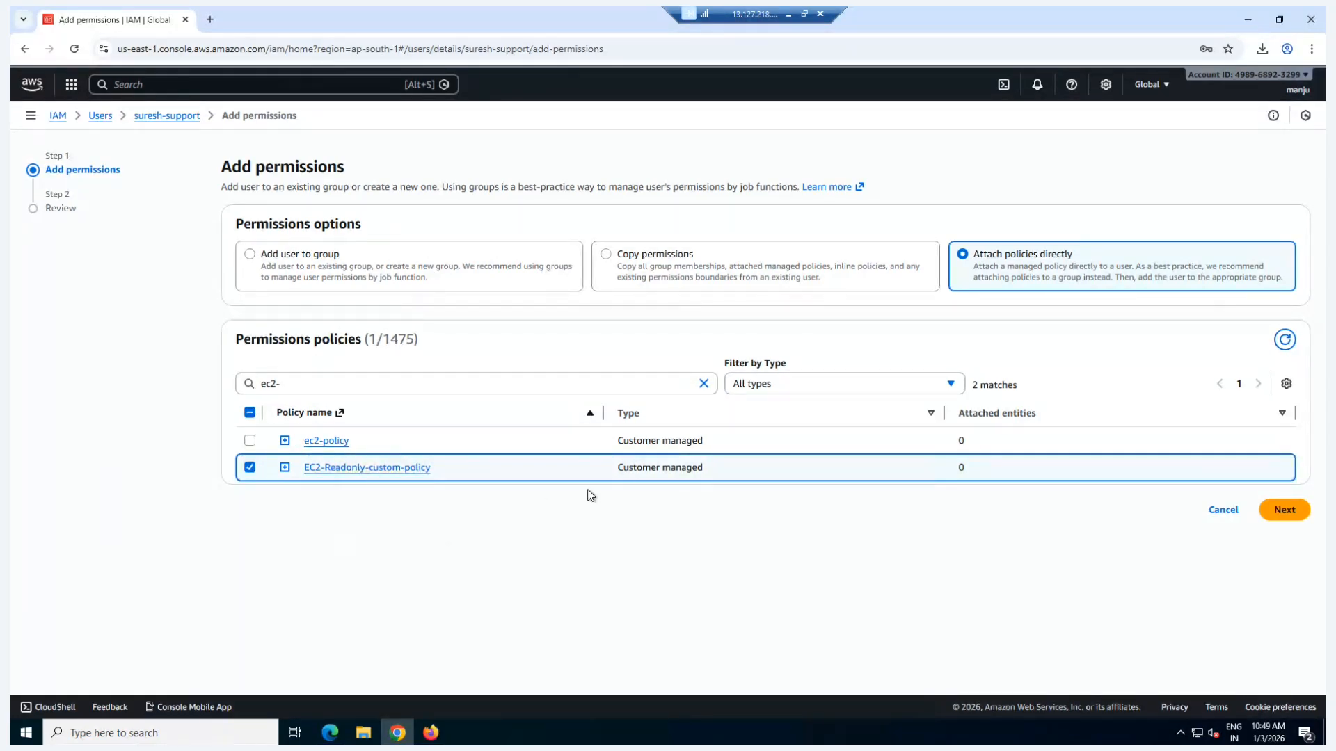
drag(617, 467, 707, 473)
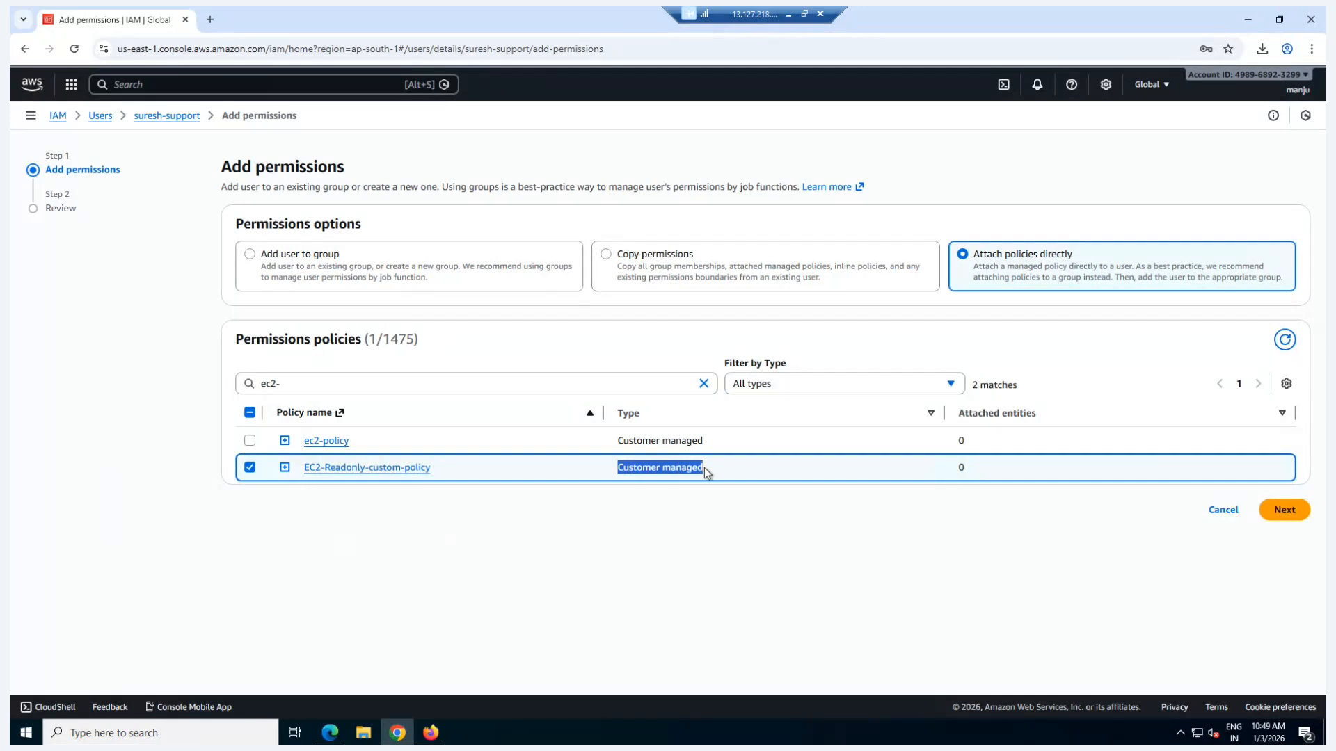
click(683, 519)
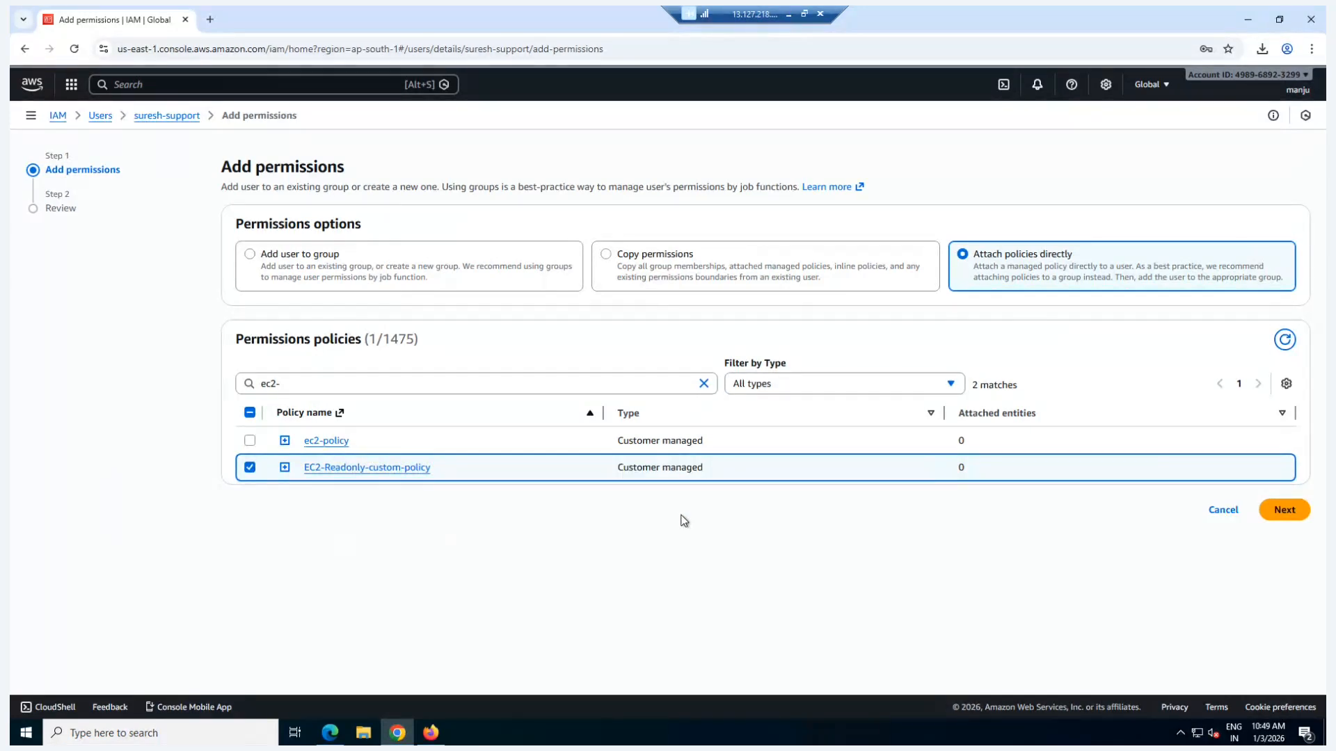
click(1285, 510)
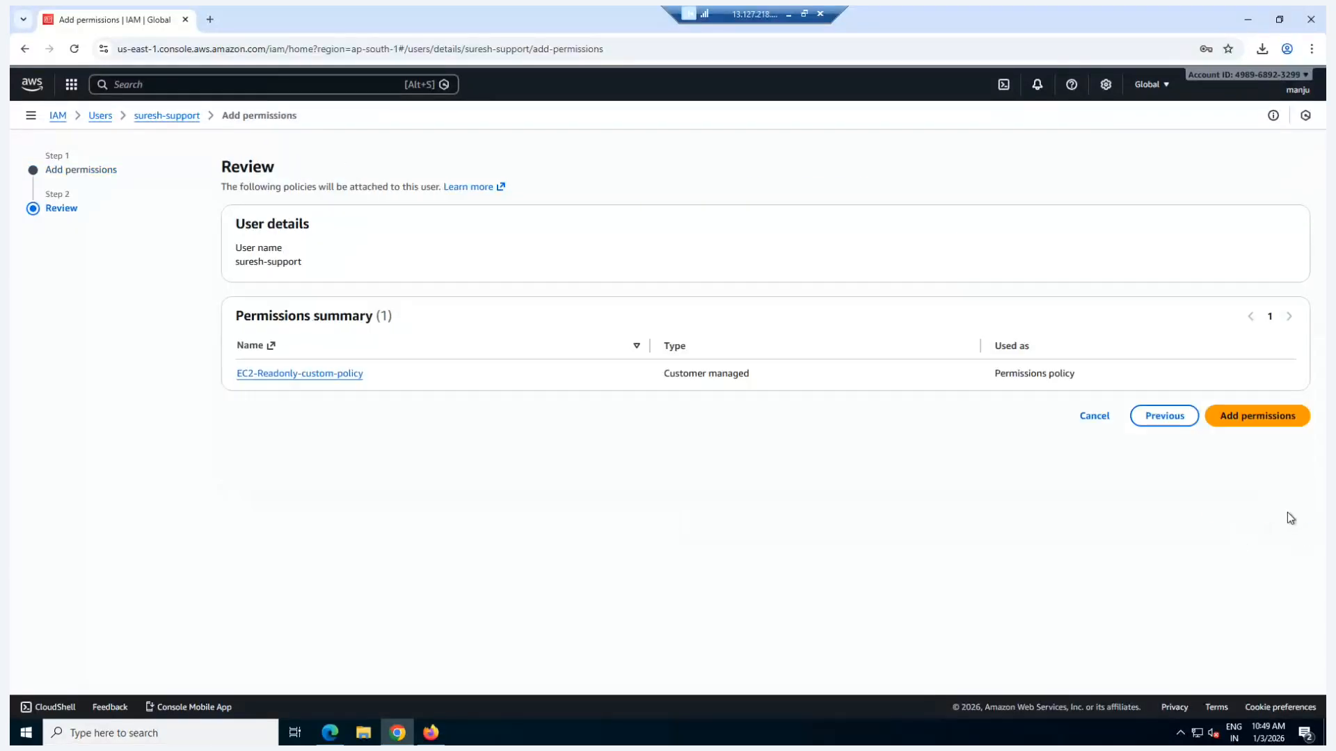
click(1248, 419)
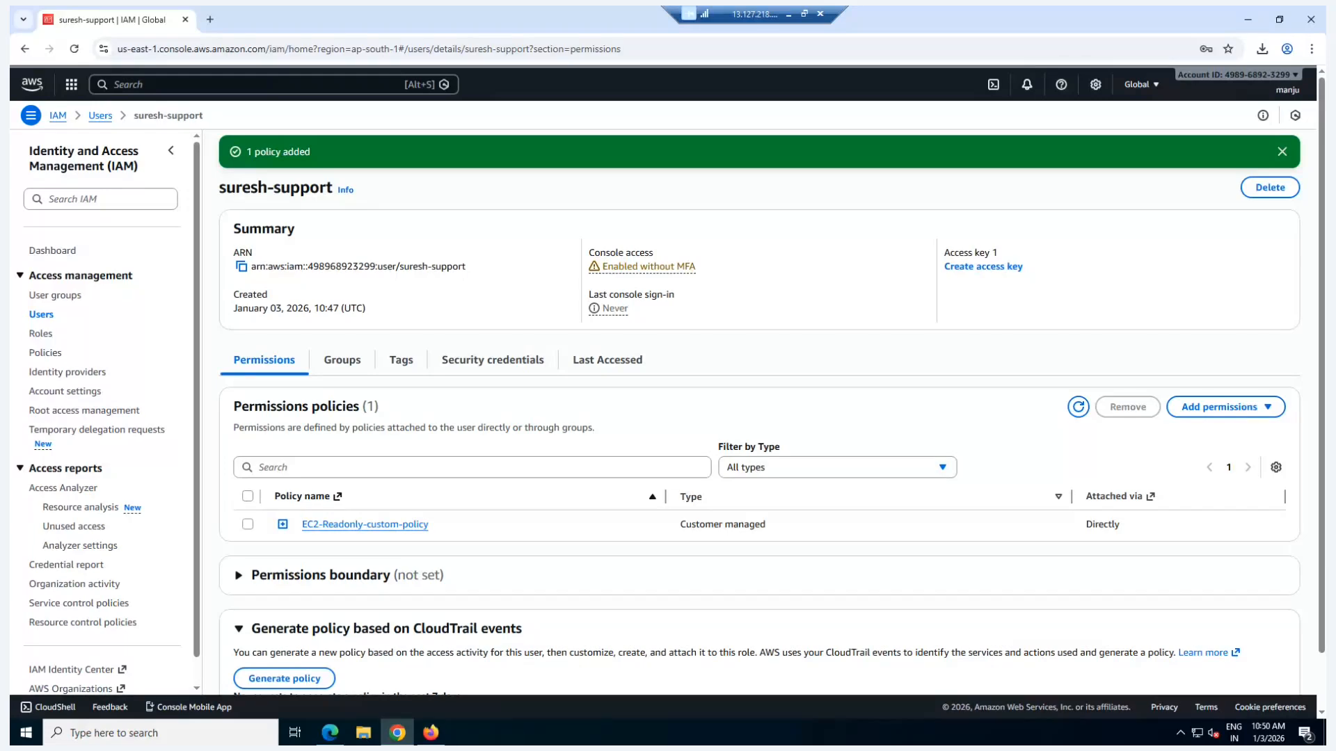
Step: Open the devops user's security credentials and copy the console sign-in link
click(41, 314)
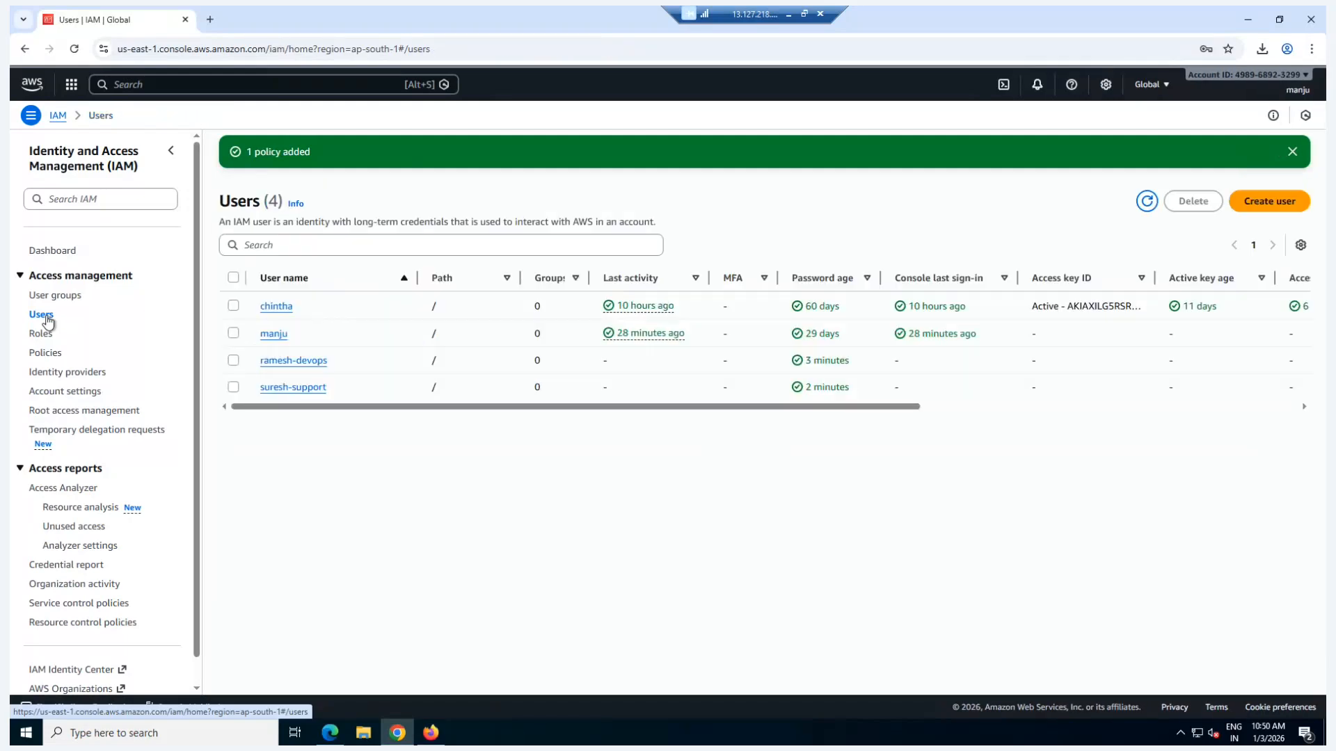
click(286, 361)
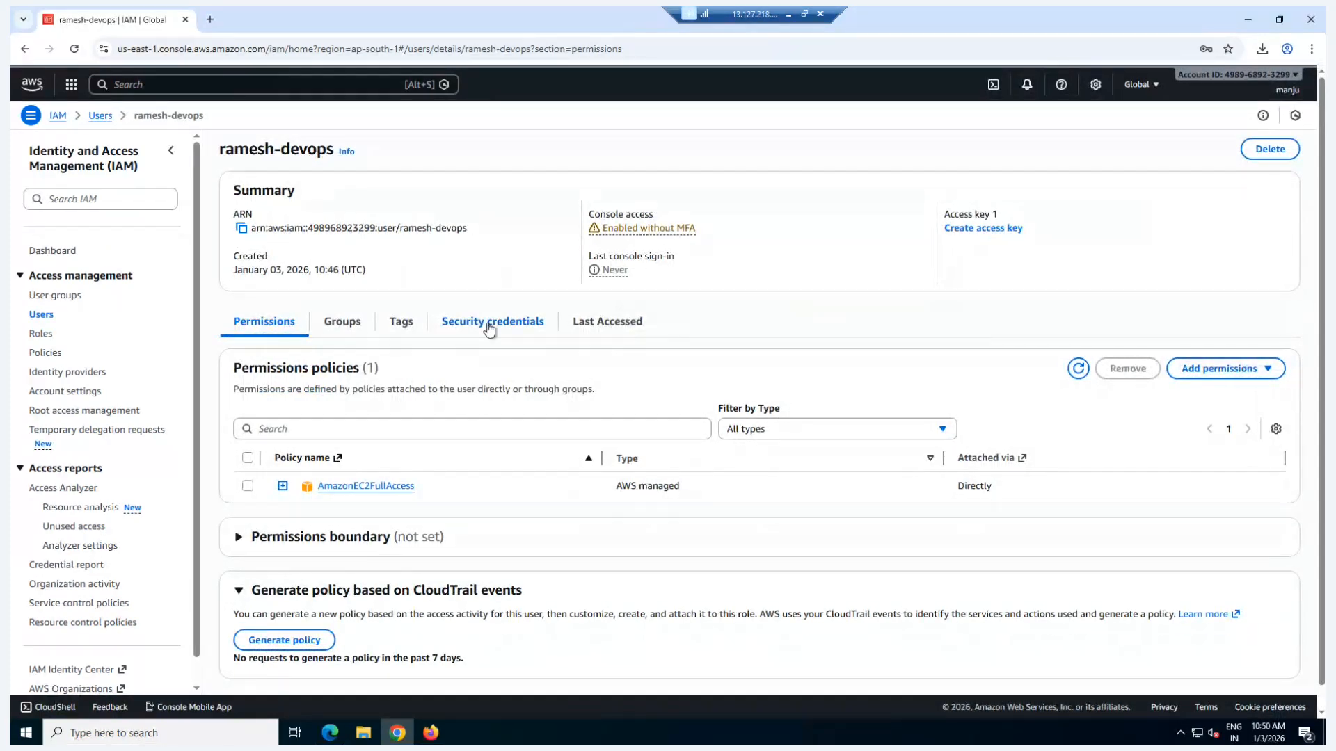
click(489, 330)
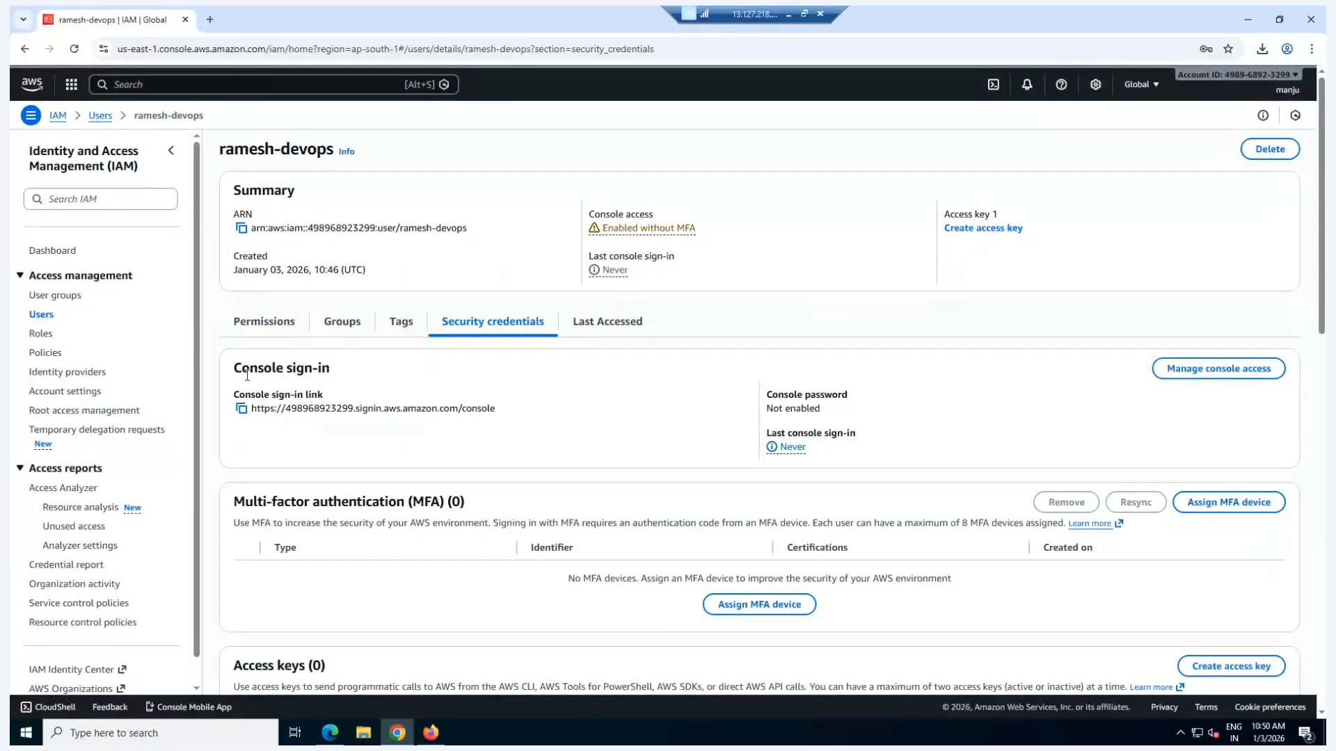
click(242, 409)
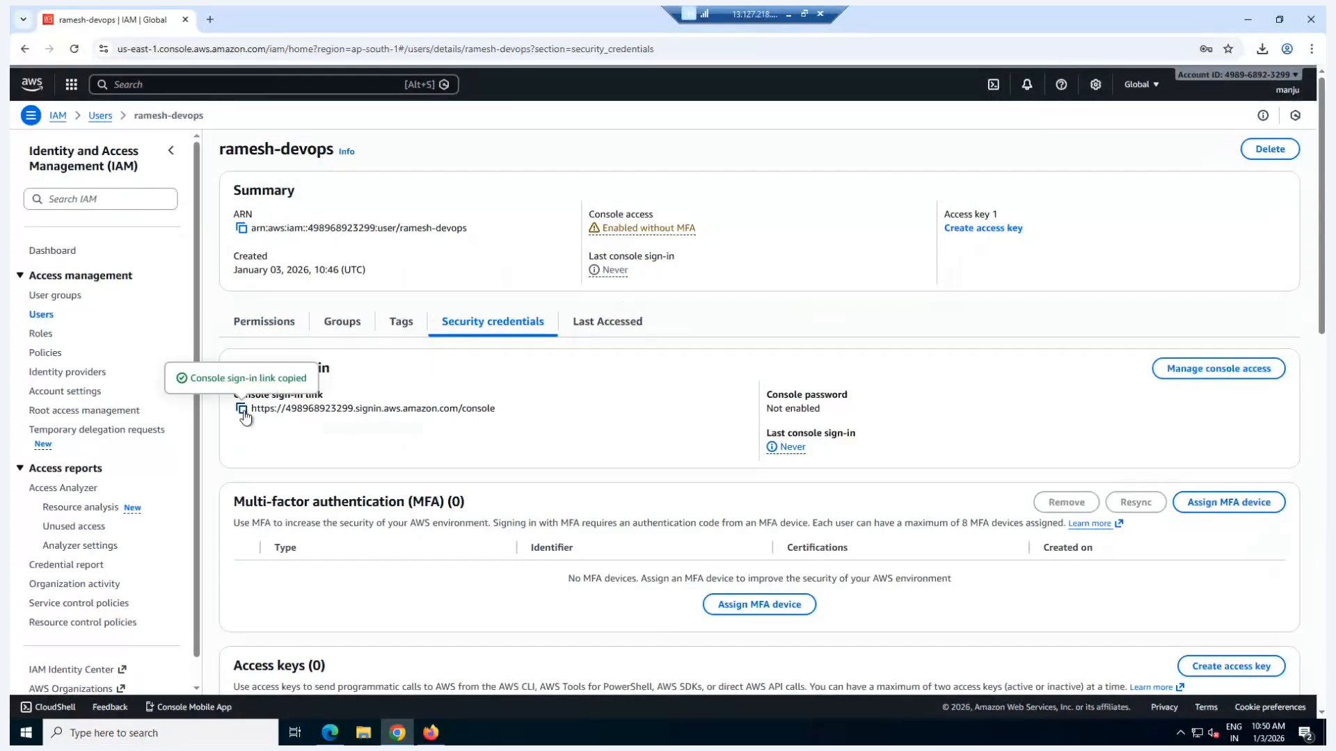
Step: Switch to Microsoft Edge and open the copied console sign-in link
click(330, 733)
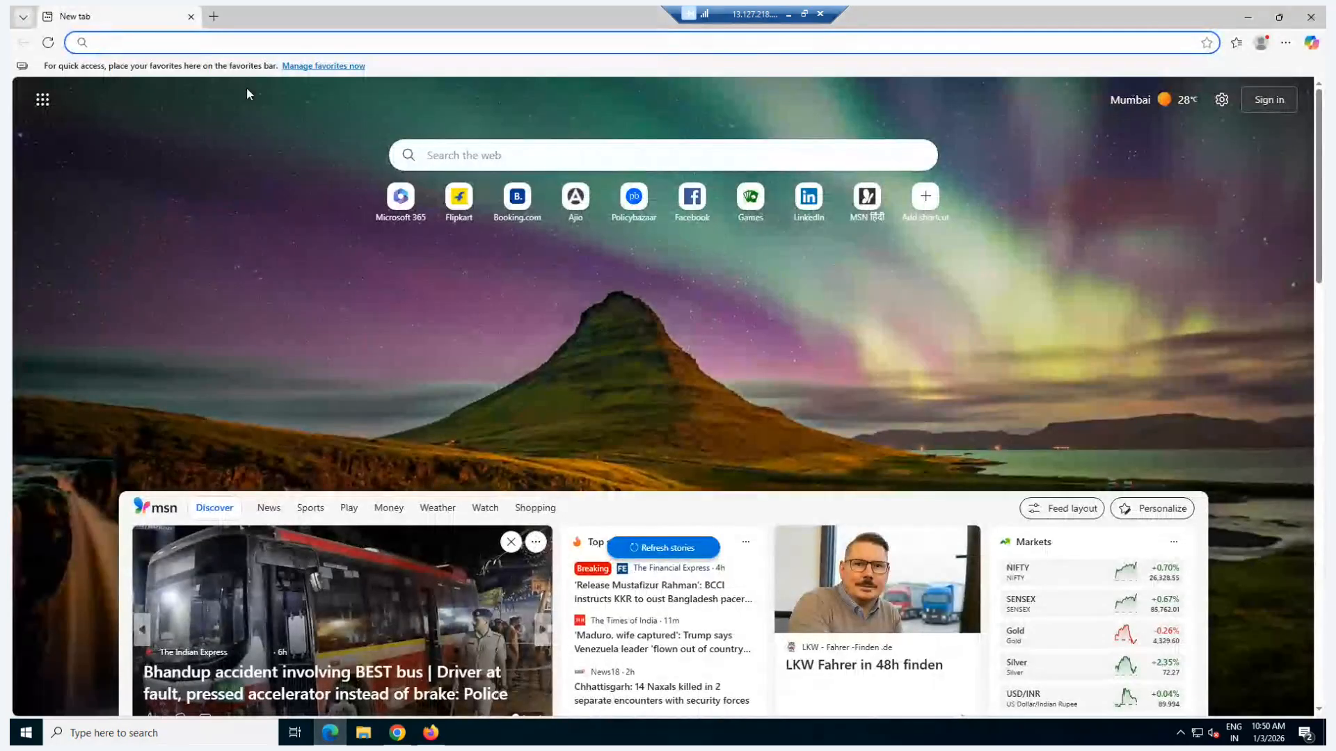
click(215, 47)
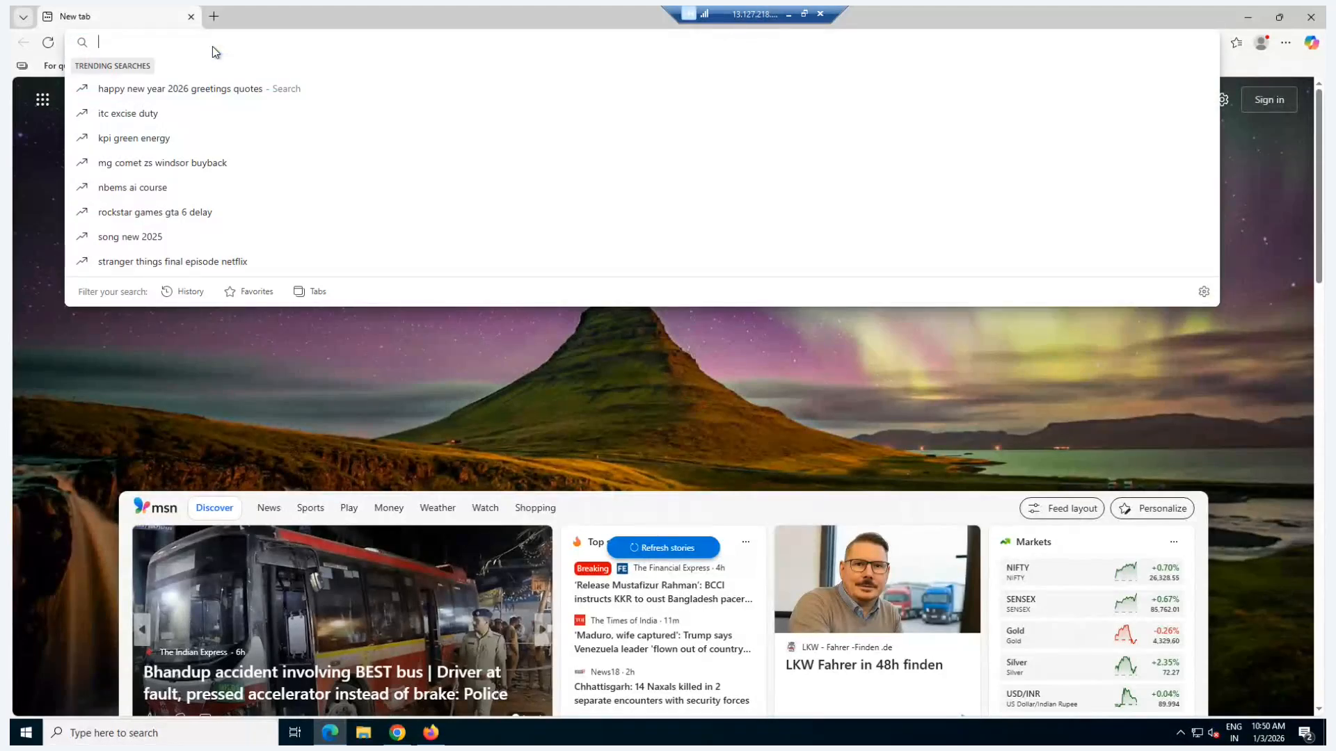
key(ctrl+v)
key(Return)
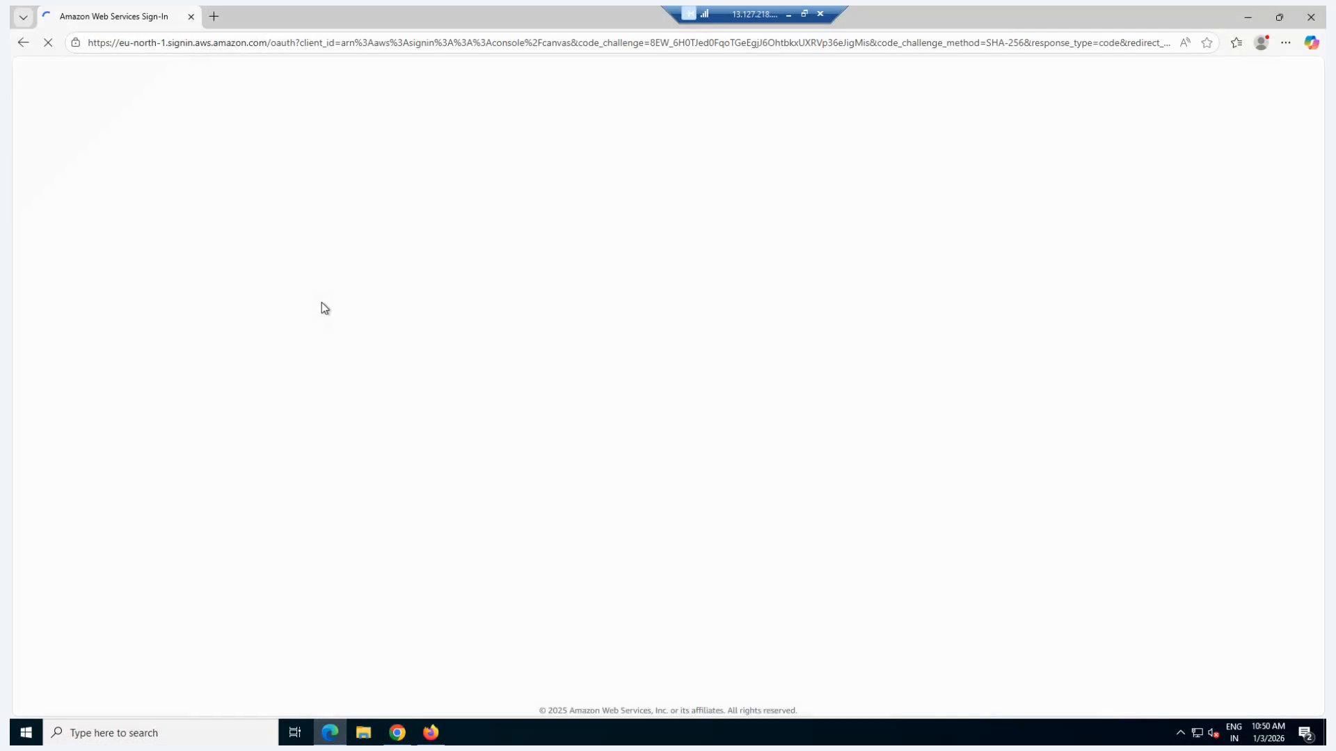
Step: Copy the devops user's name from its ARN in Chrome and paste it as the IAM username on Edge's sign-in page
click(395, 733)
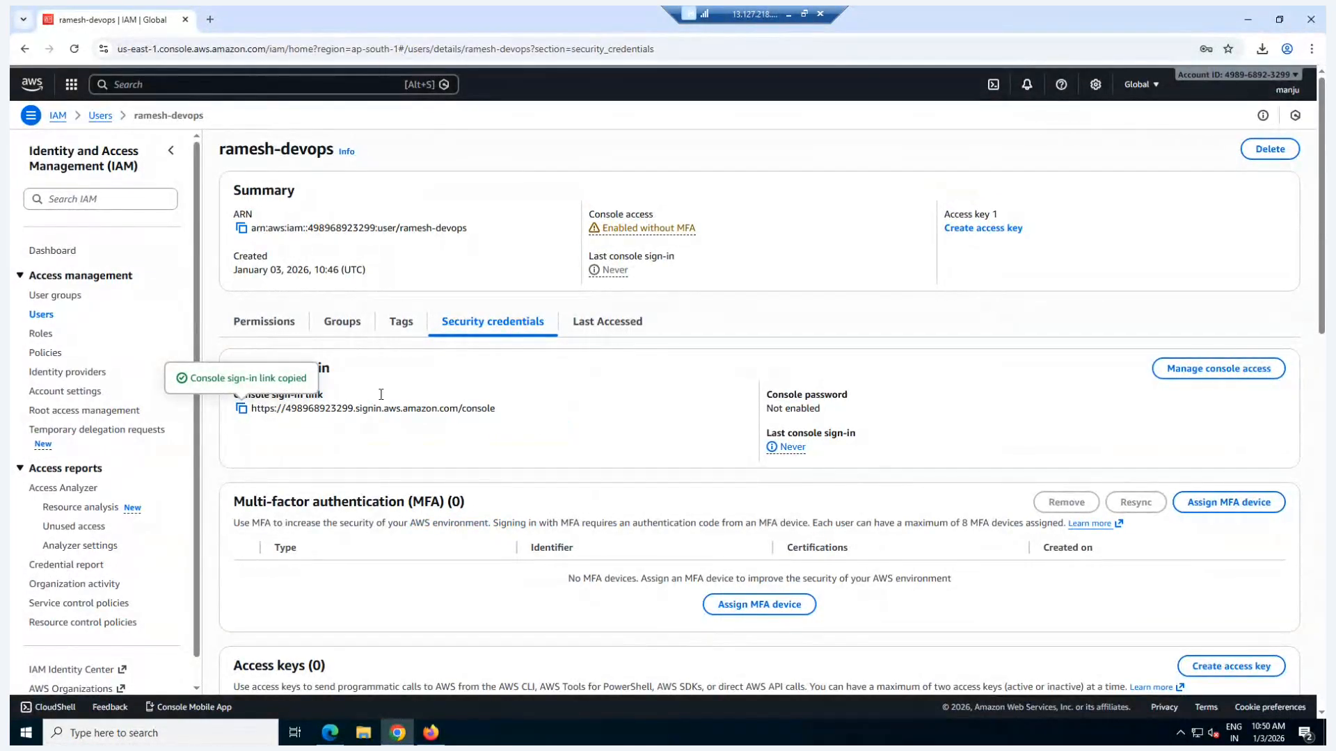
drag(400, 228, 477, 234)
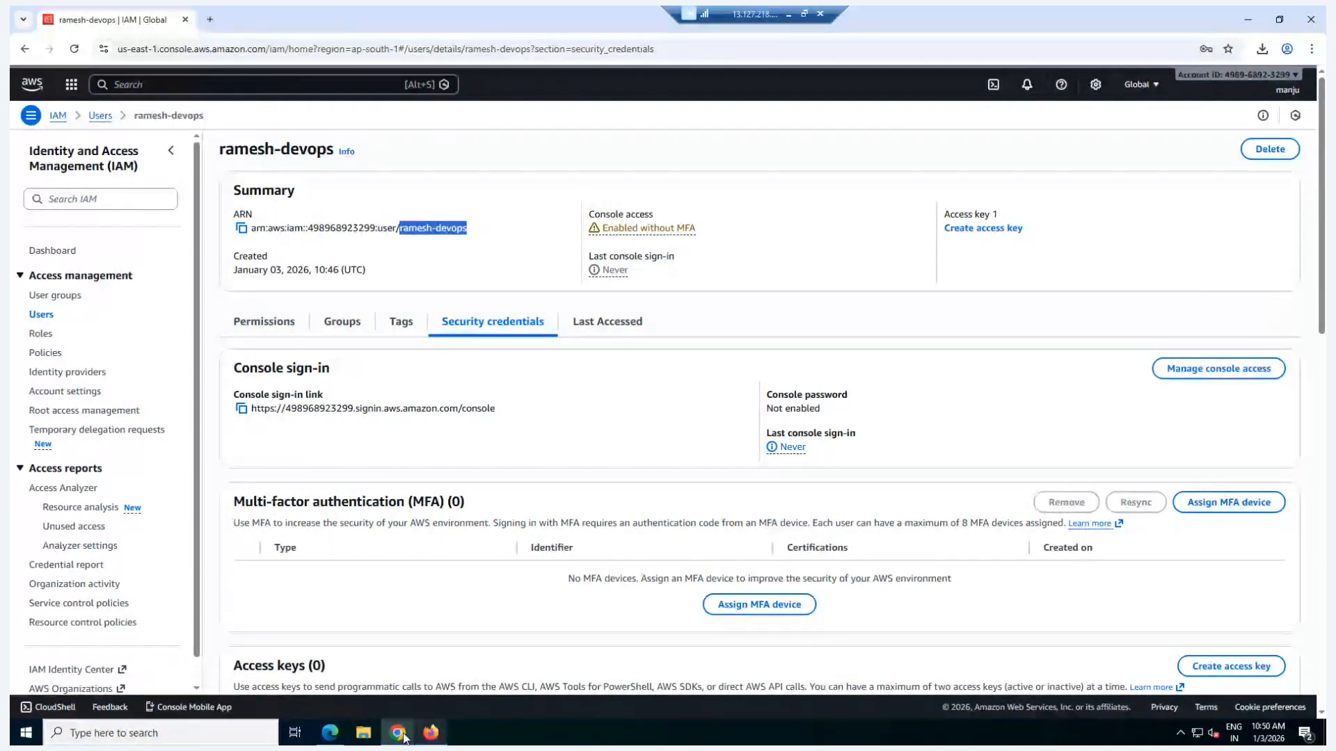
click(329, 733)
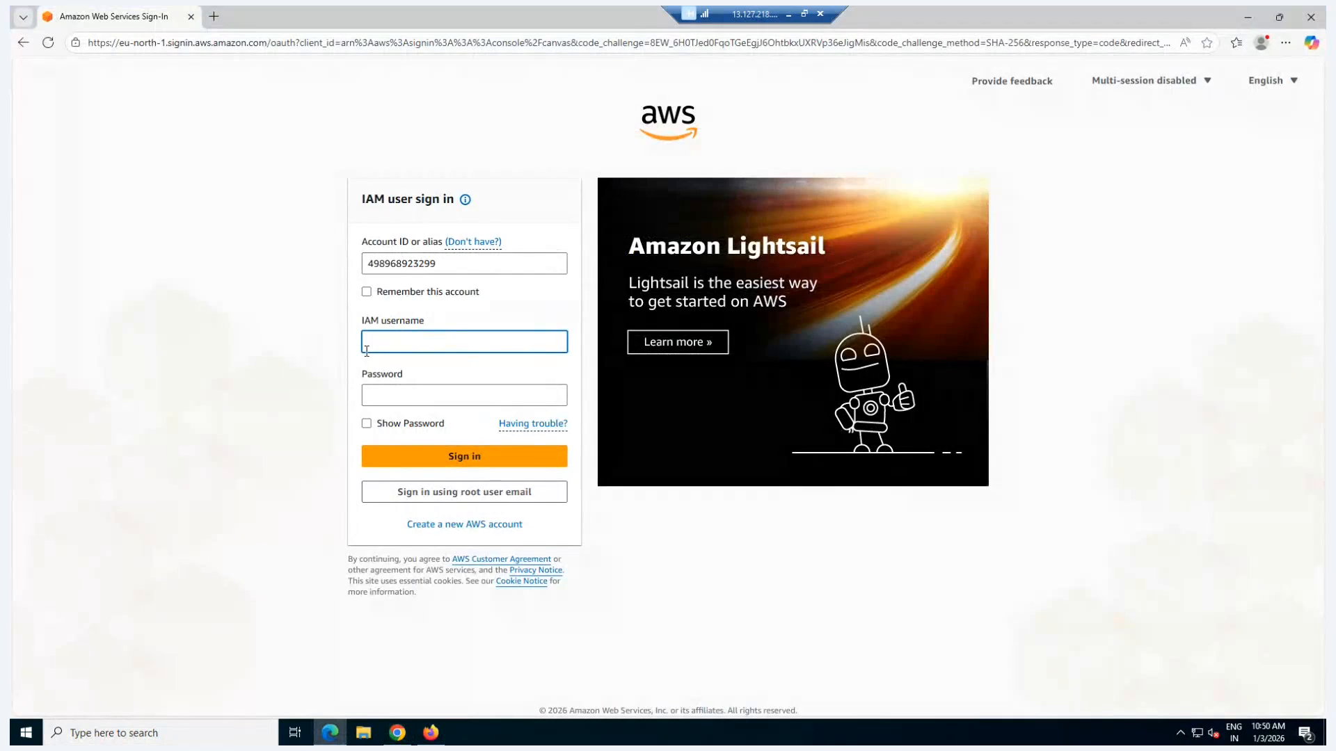
key(ctrl+v)
Step: Enter the devops user's account password and sign in to the AWS console
click(402, 395)
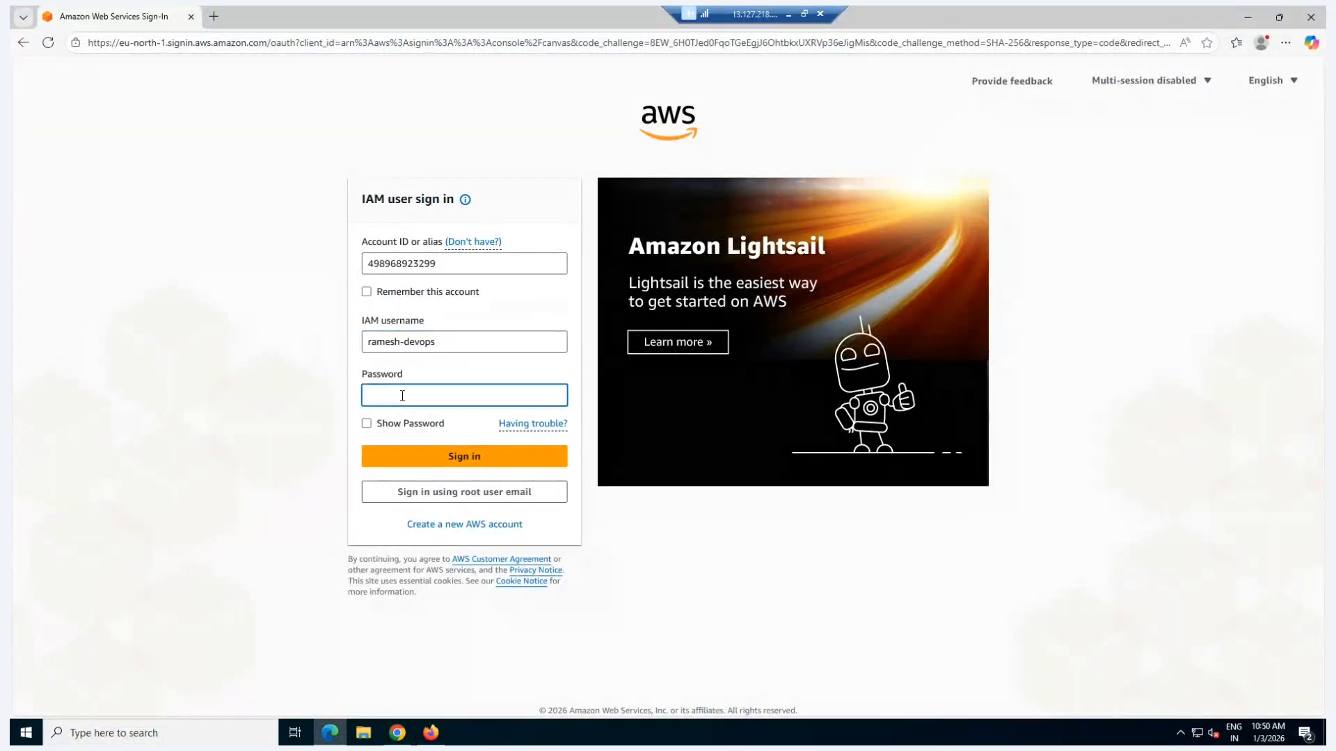
text(•)
click(444, 461)
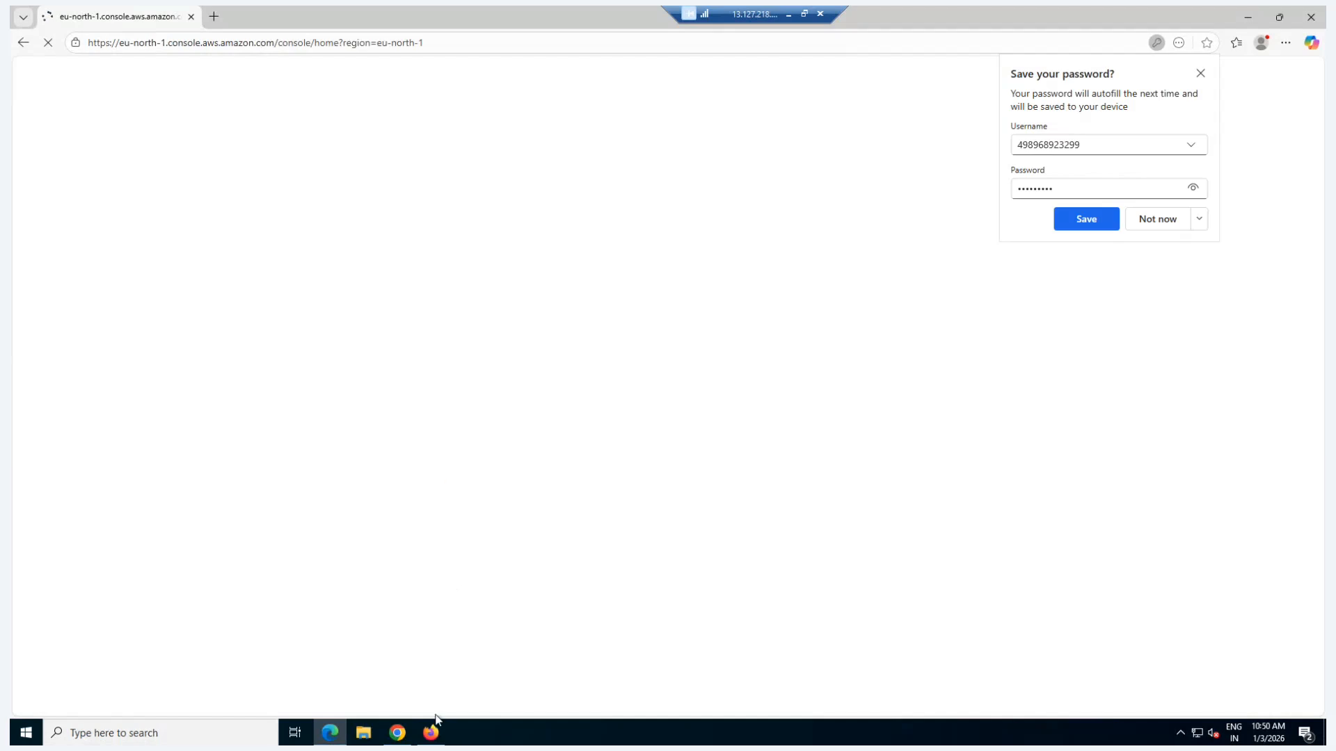
Step: Switch to Chrome and review the permissions policies attached to the devops user
click(398, 733)
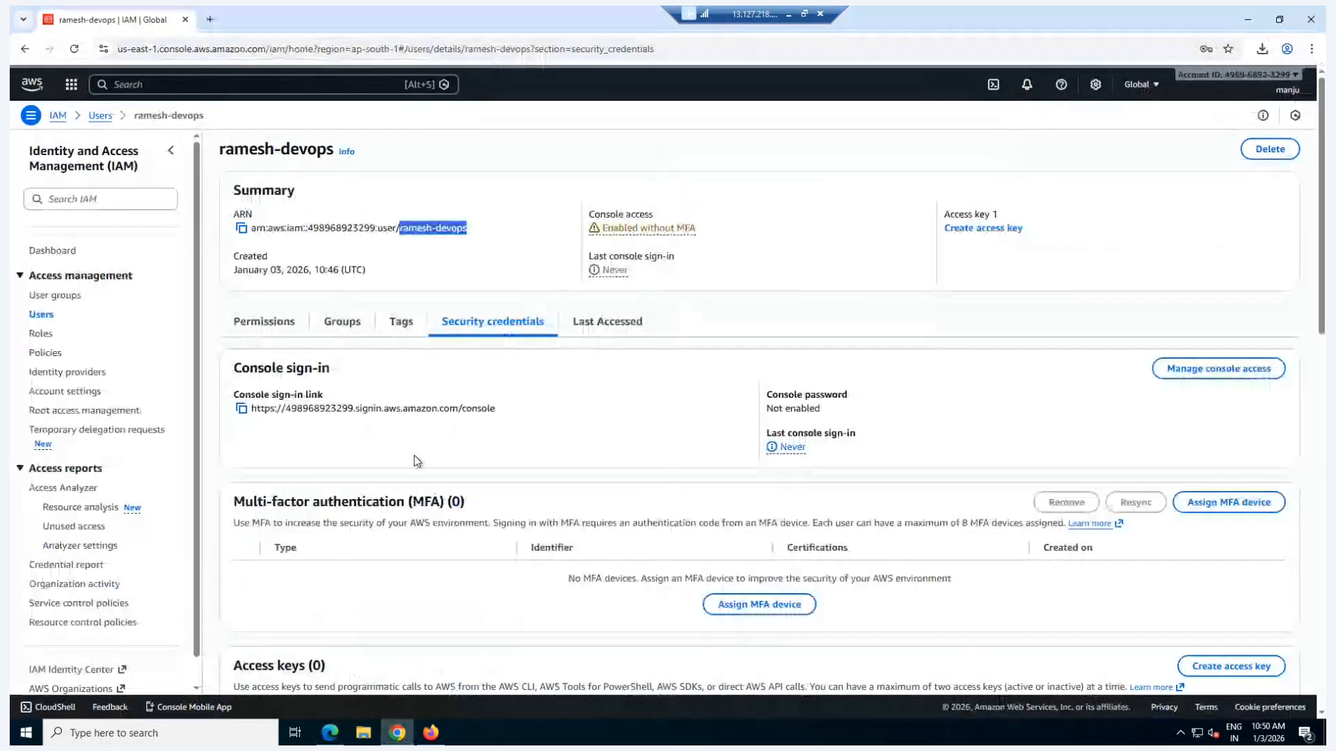
click(383, 375)
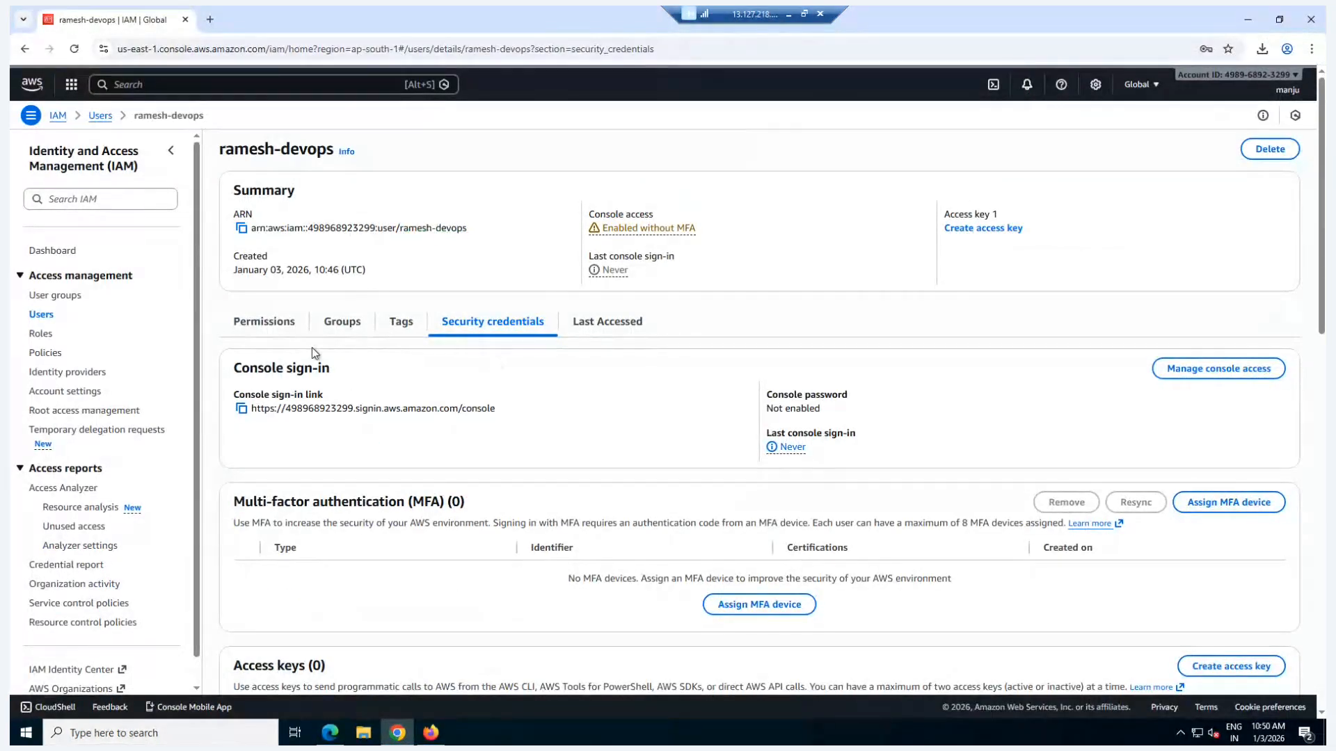
click(285, 327)
drag(418, 486, 322, 489)
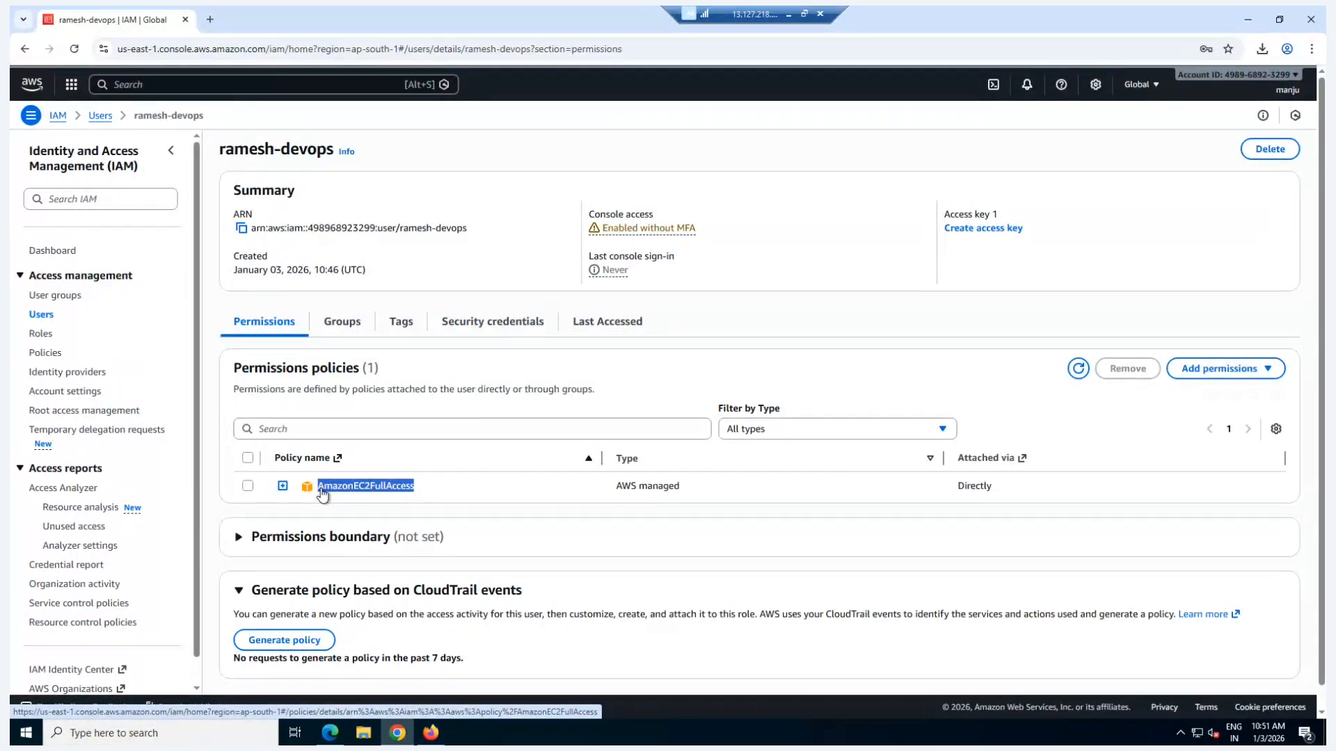
Step: Switch to Microsoft Edge, dismiss the password-saving prompt and advance through the AWS console's introductory tour
click(330, 733)
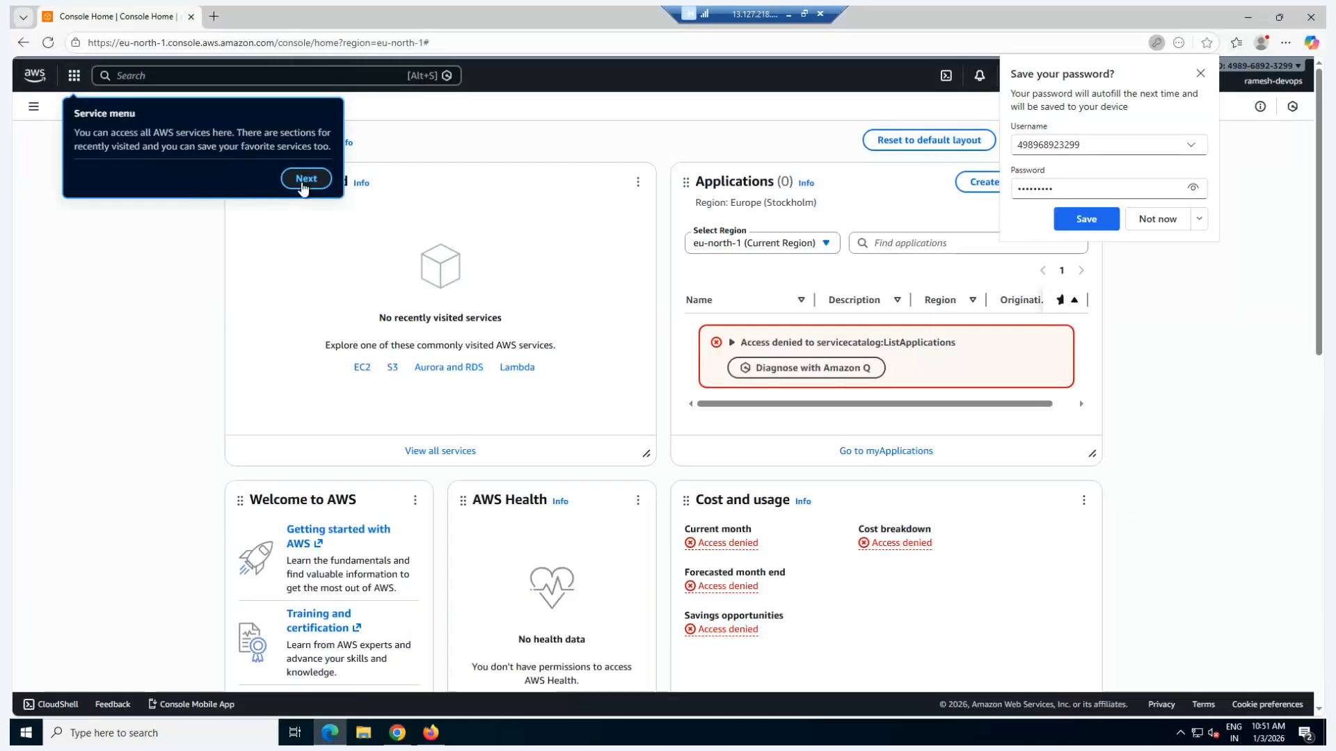
click(1201, 75)
click(304, 179)
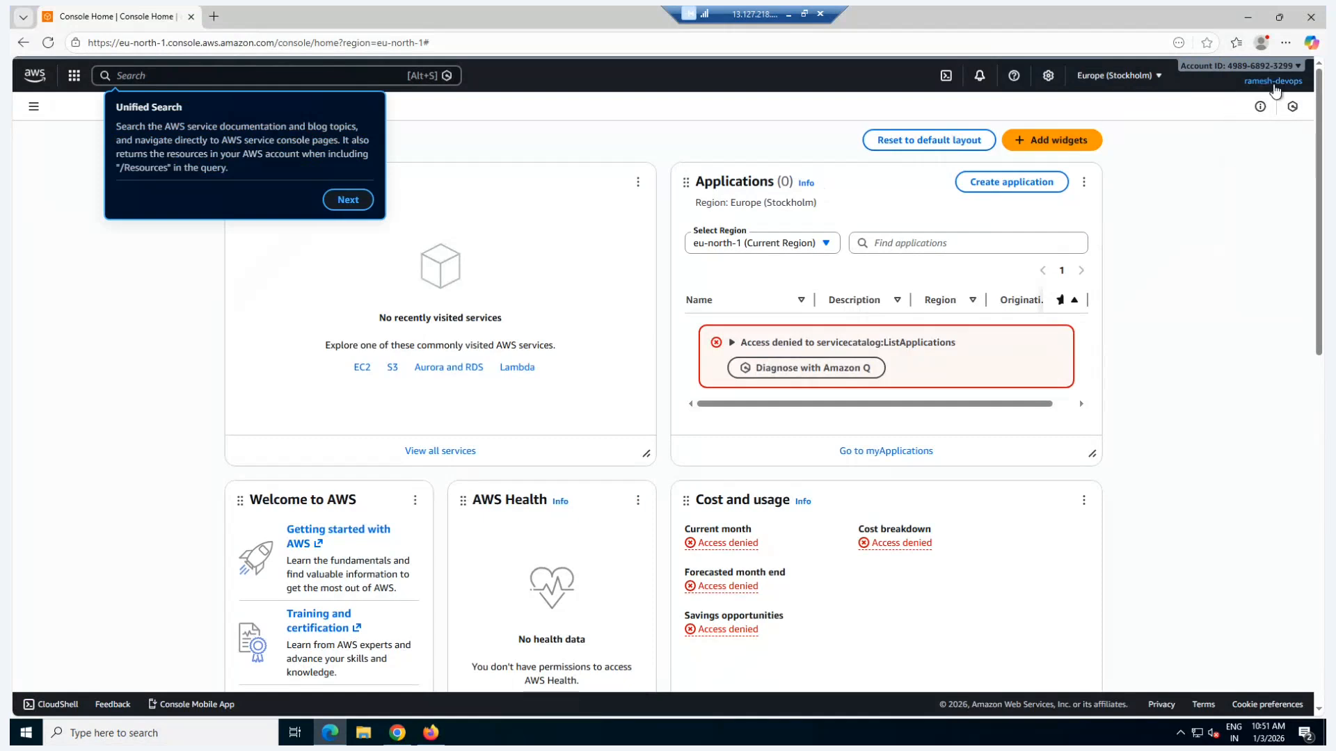
click(348, 200)
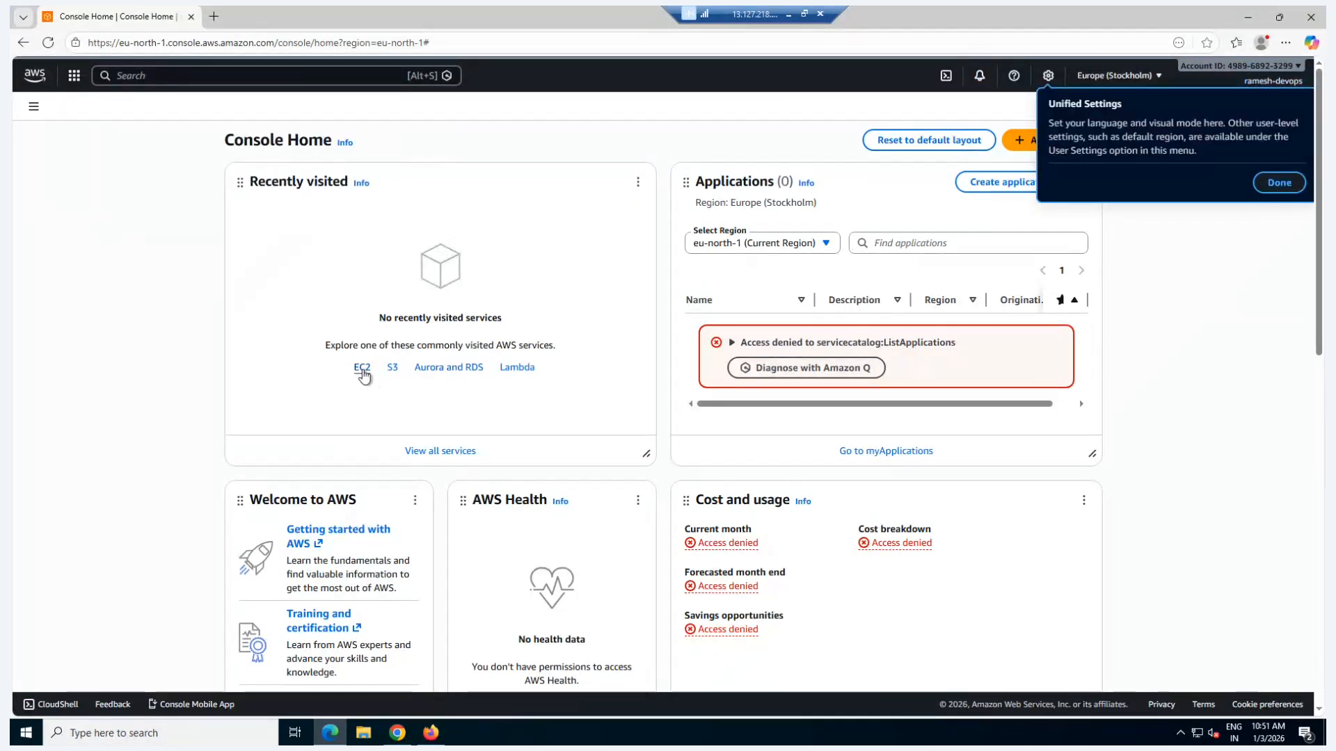
Step: Open EC2 in the Asia Pacific (Mumbai) region and list its running instances
click(363, 371)
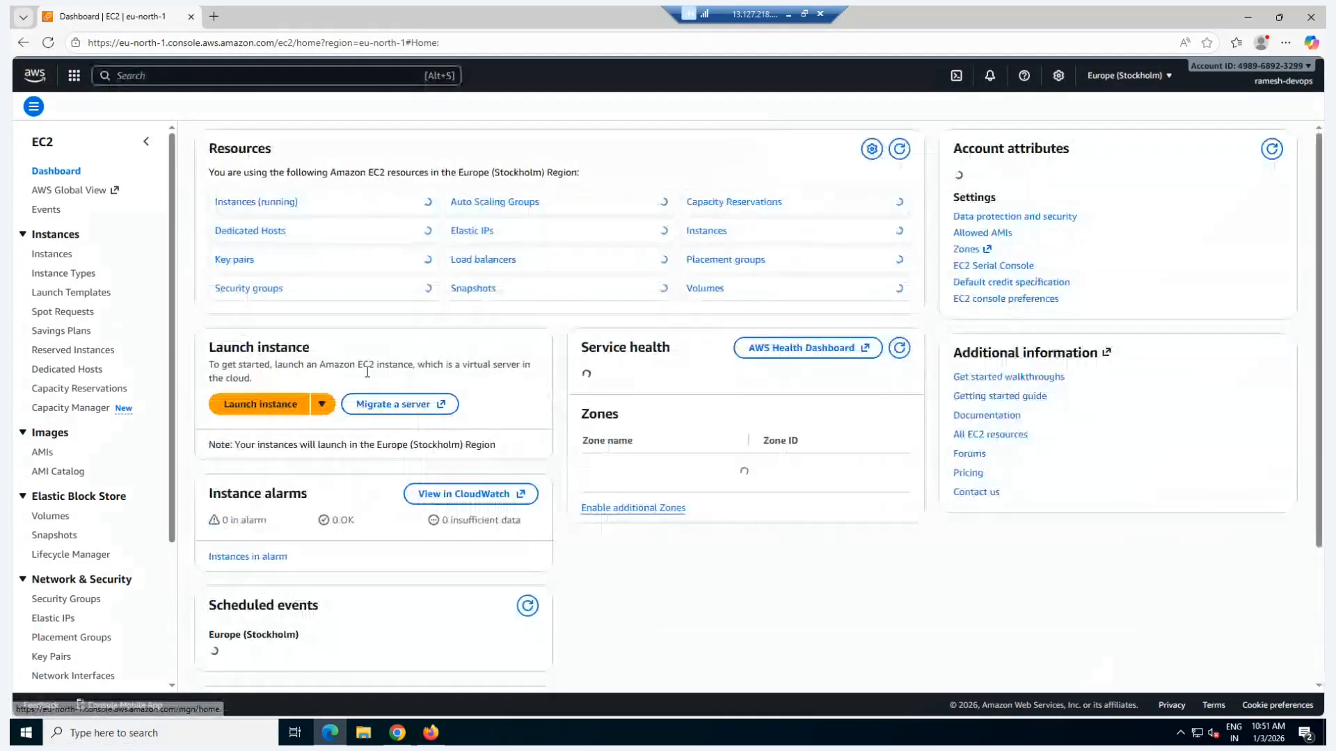
click(1106, 78)
click(990, 233)
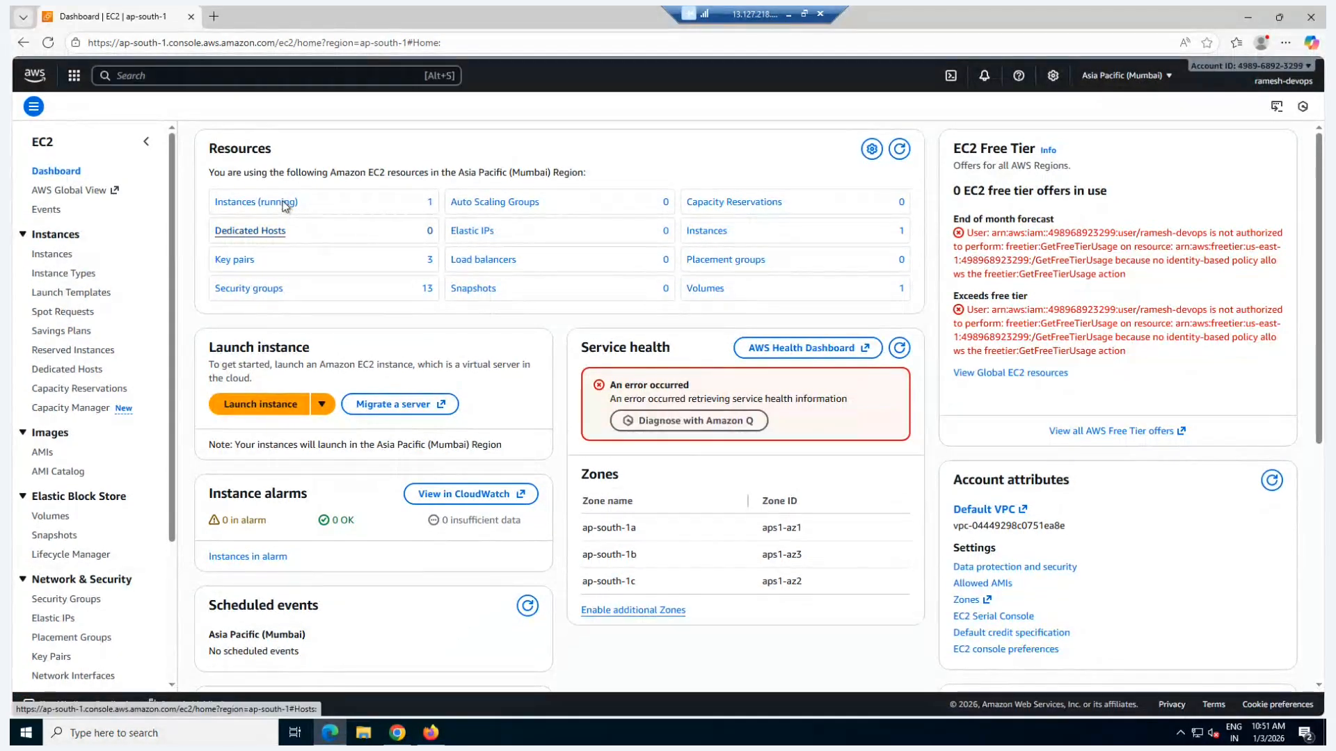
click(269, 201)
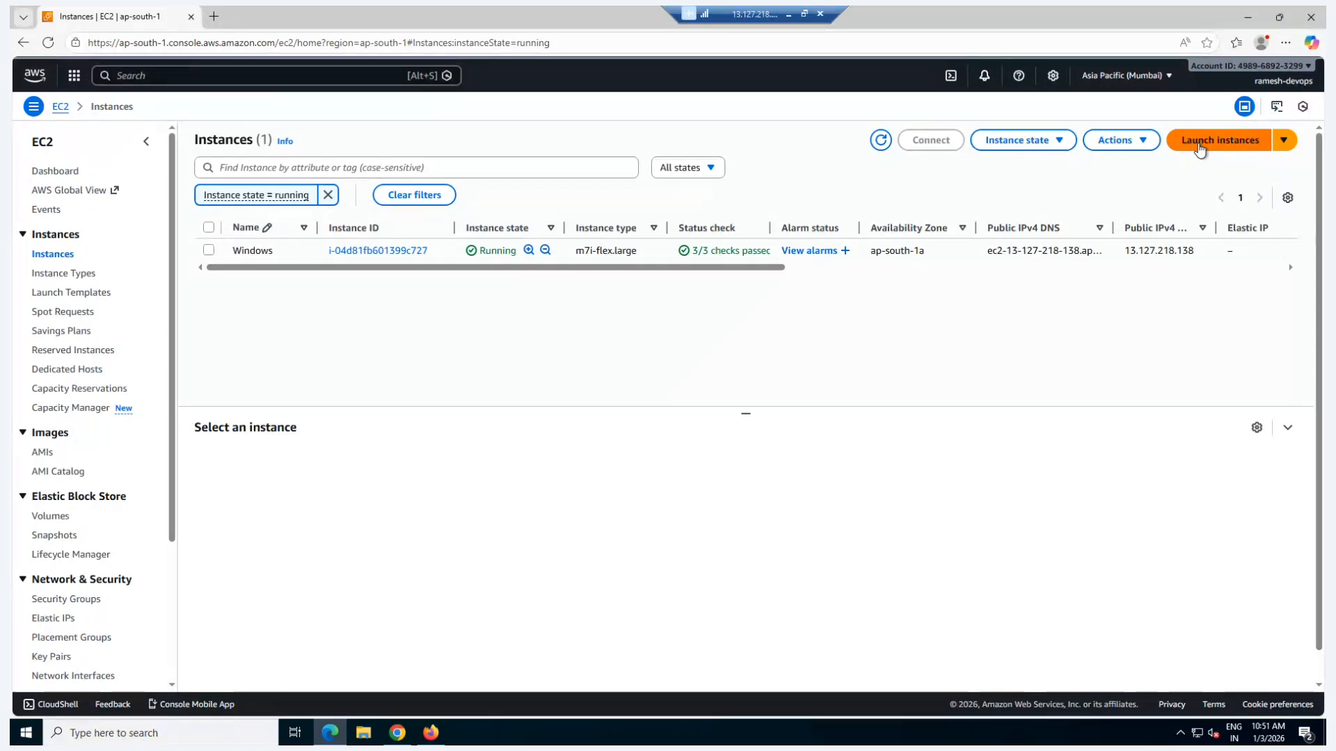
Step: Launch an EC2 instance named test with the default Amazon Linux image and t3.micro type, proceeding without a key pair
click(1198, 143)
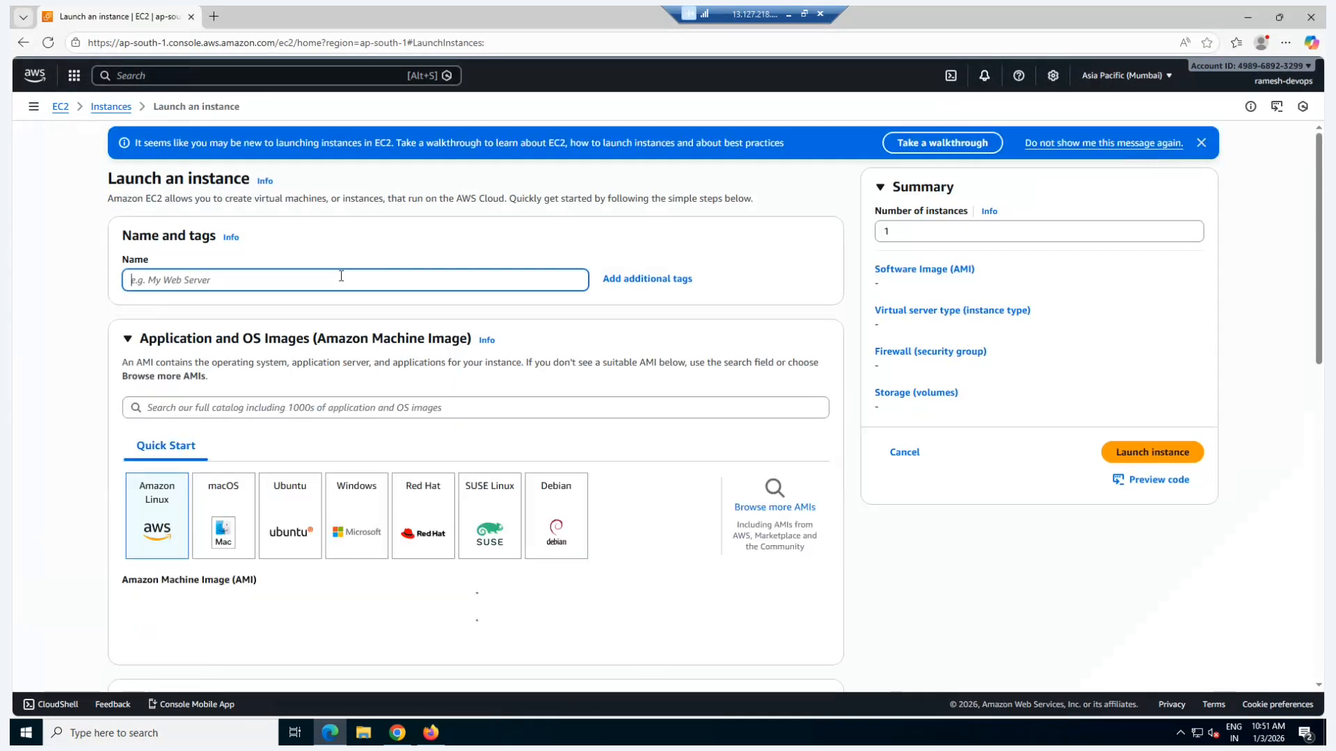
text(test)
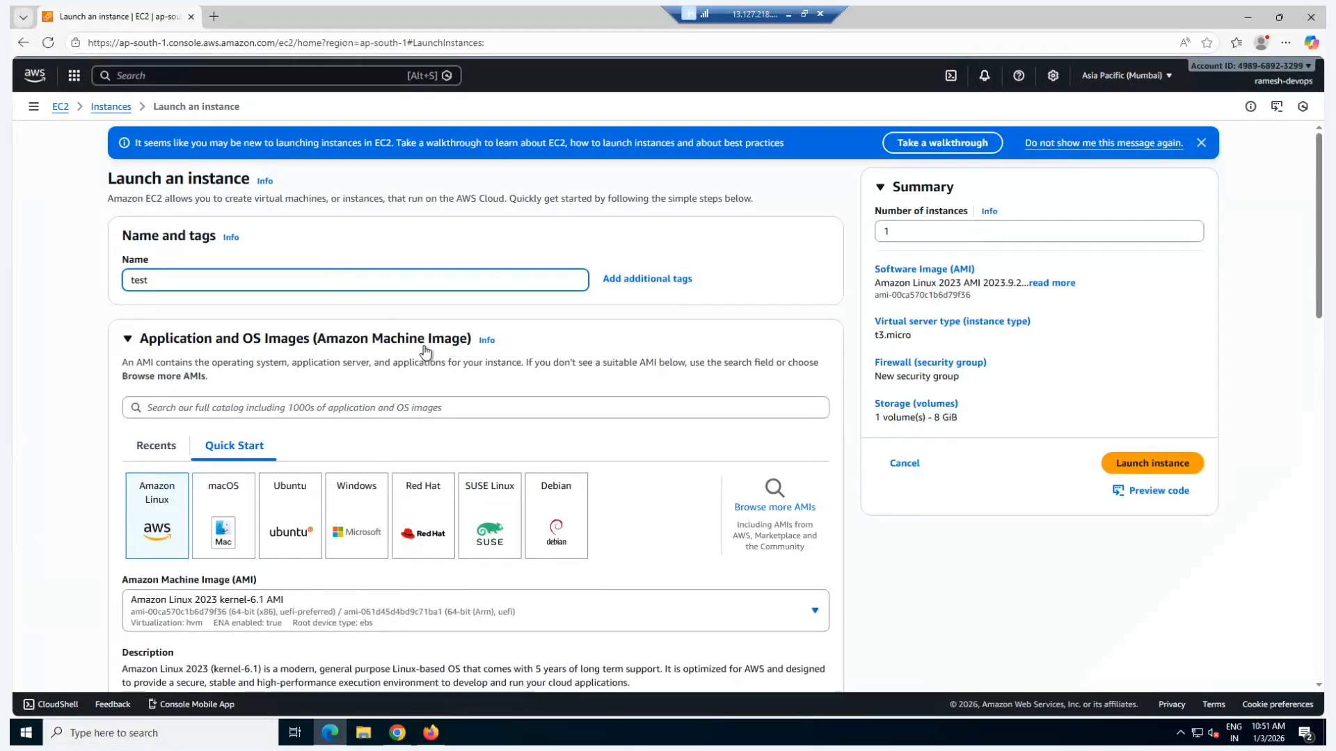
scroll(426, 352, down, 3)
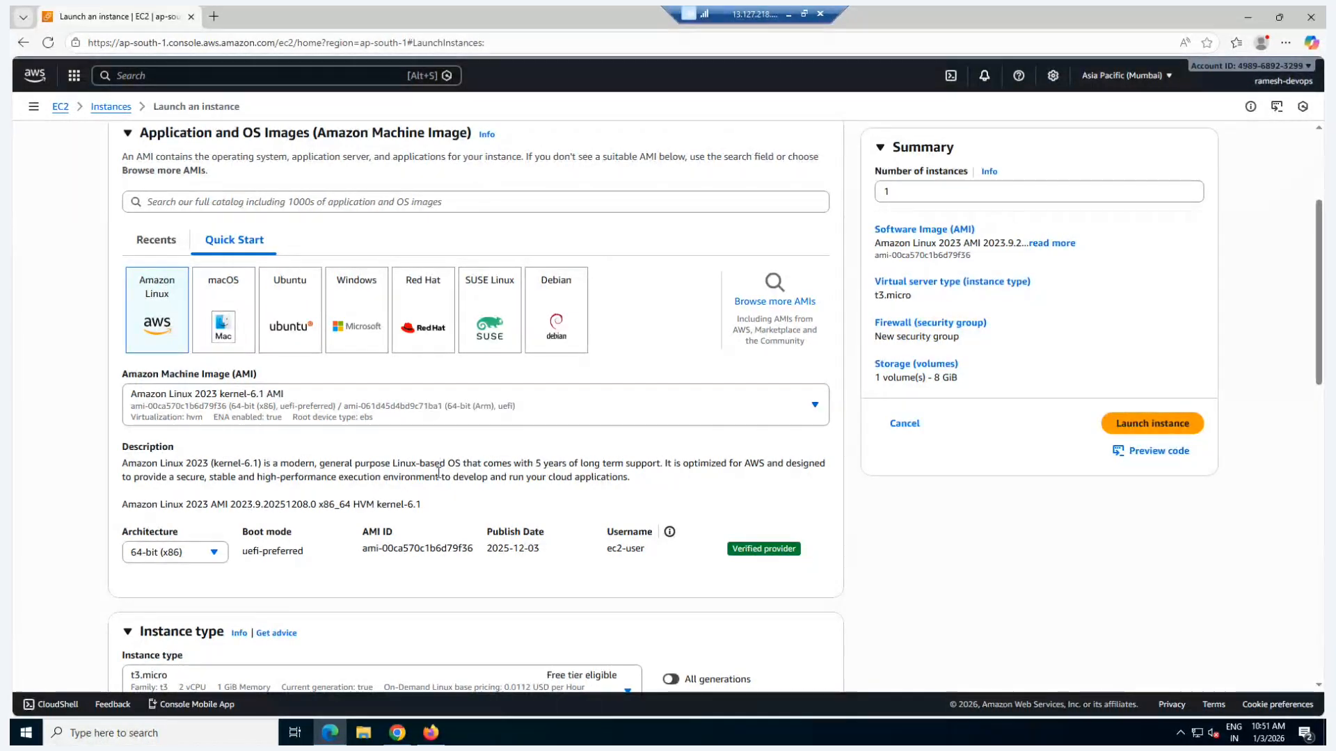
scroll(438, 473, down, 3)
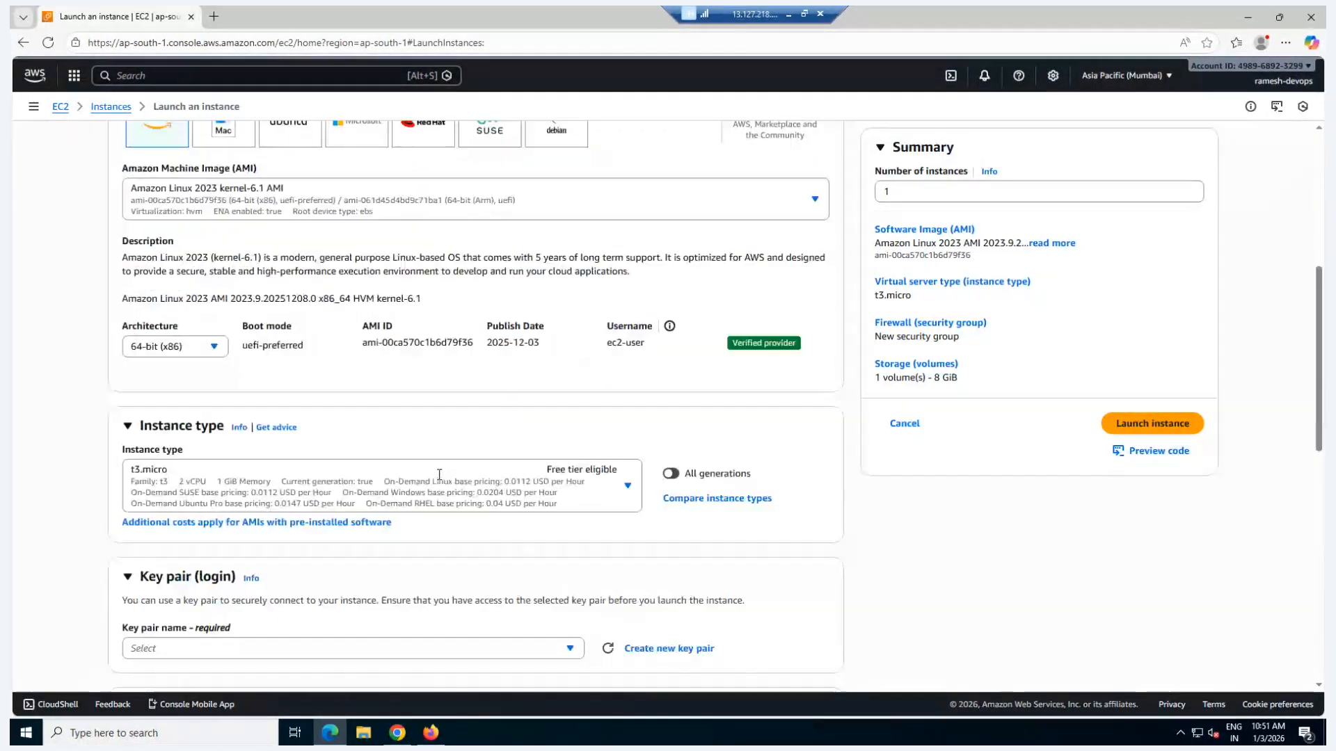
click(1126, 426)
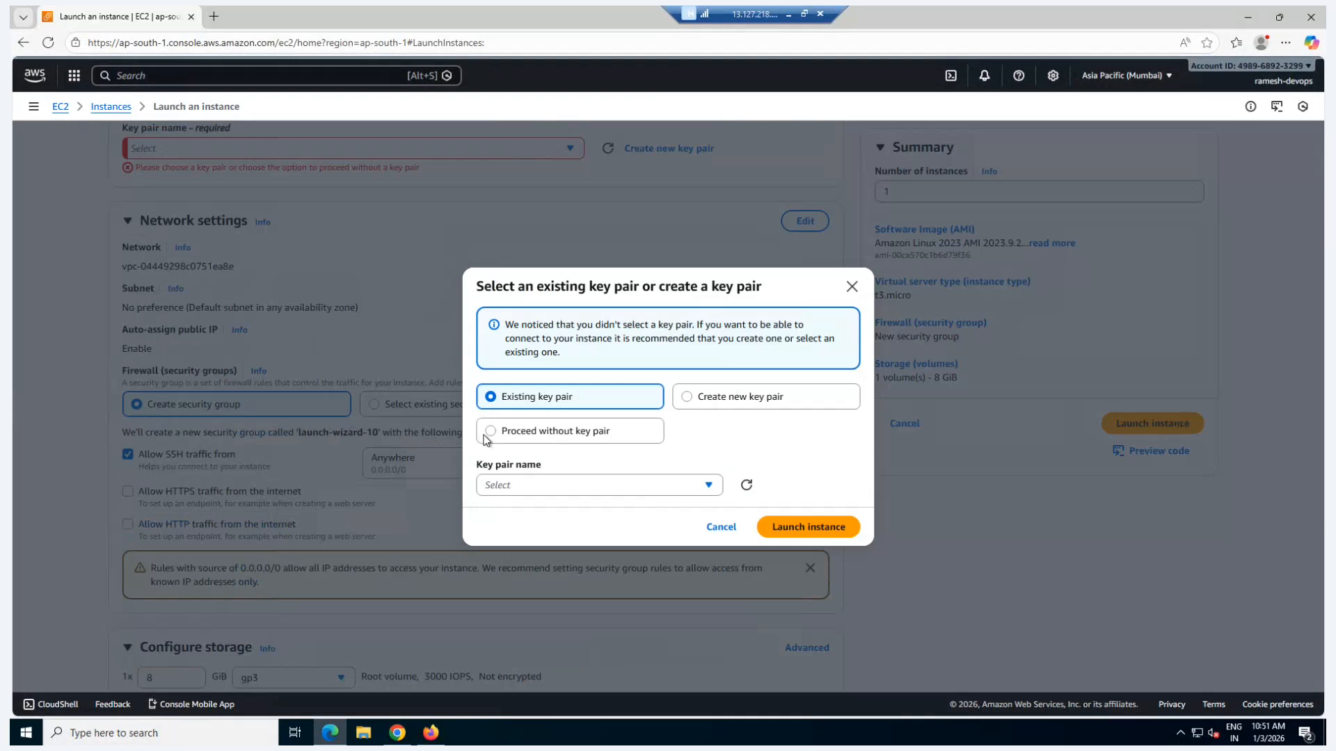
click(487, 435)
click(809, 501)
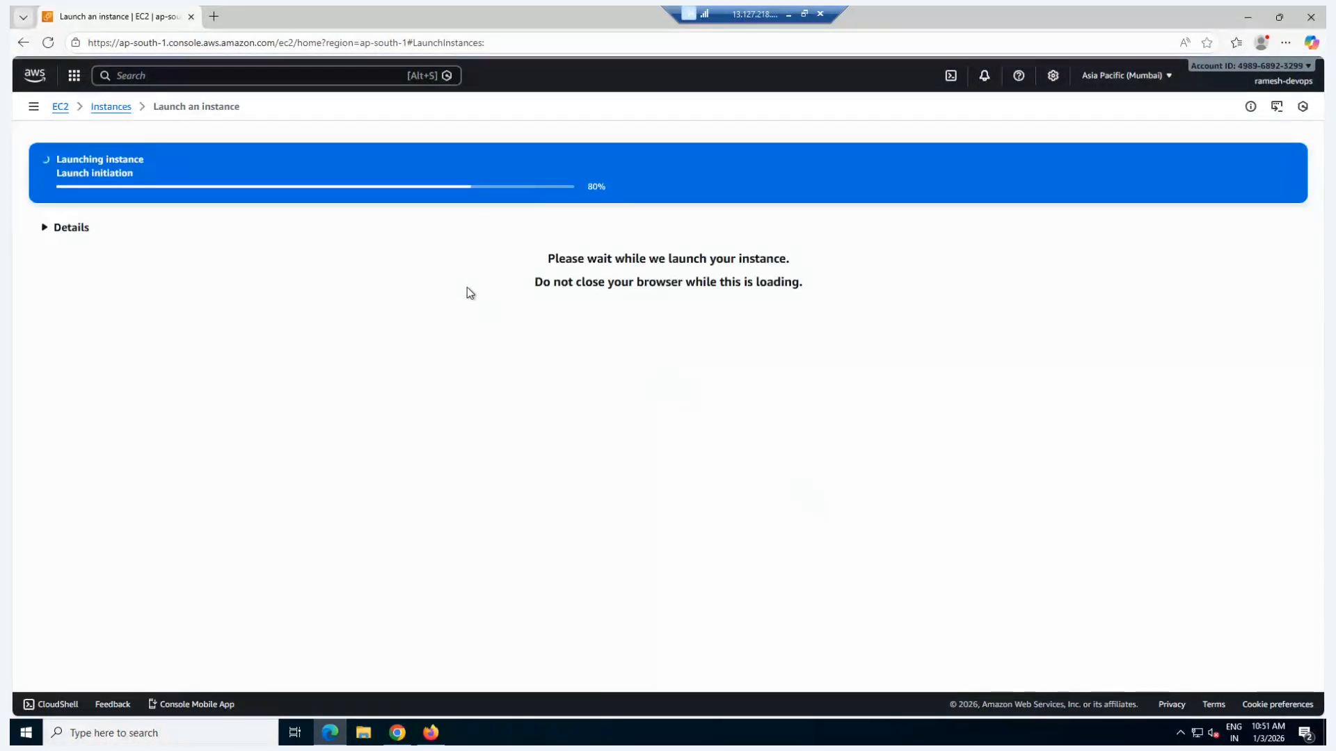
Step: Return to the EC2 instances list and refresh it to check for the test instance
click(113, 108)
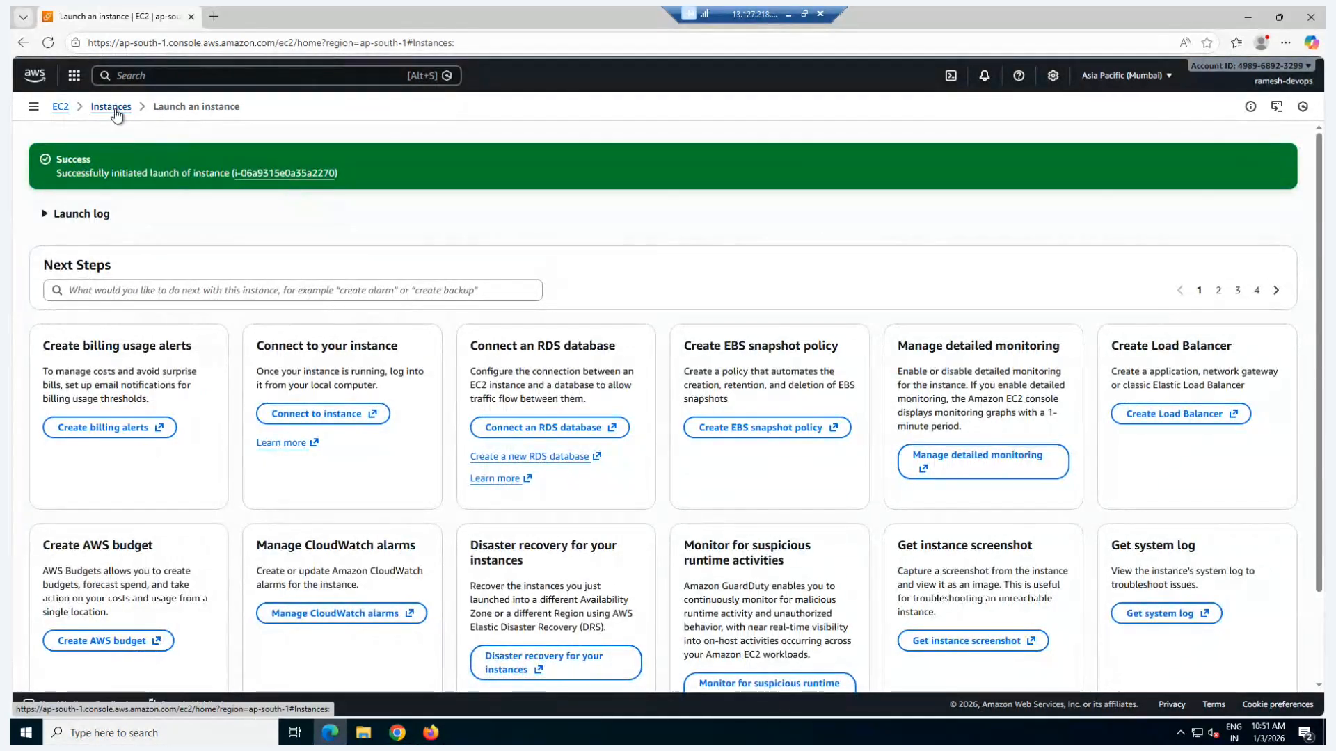
click(398, 733)
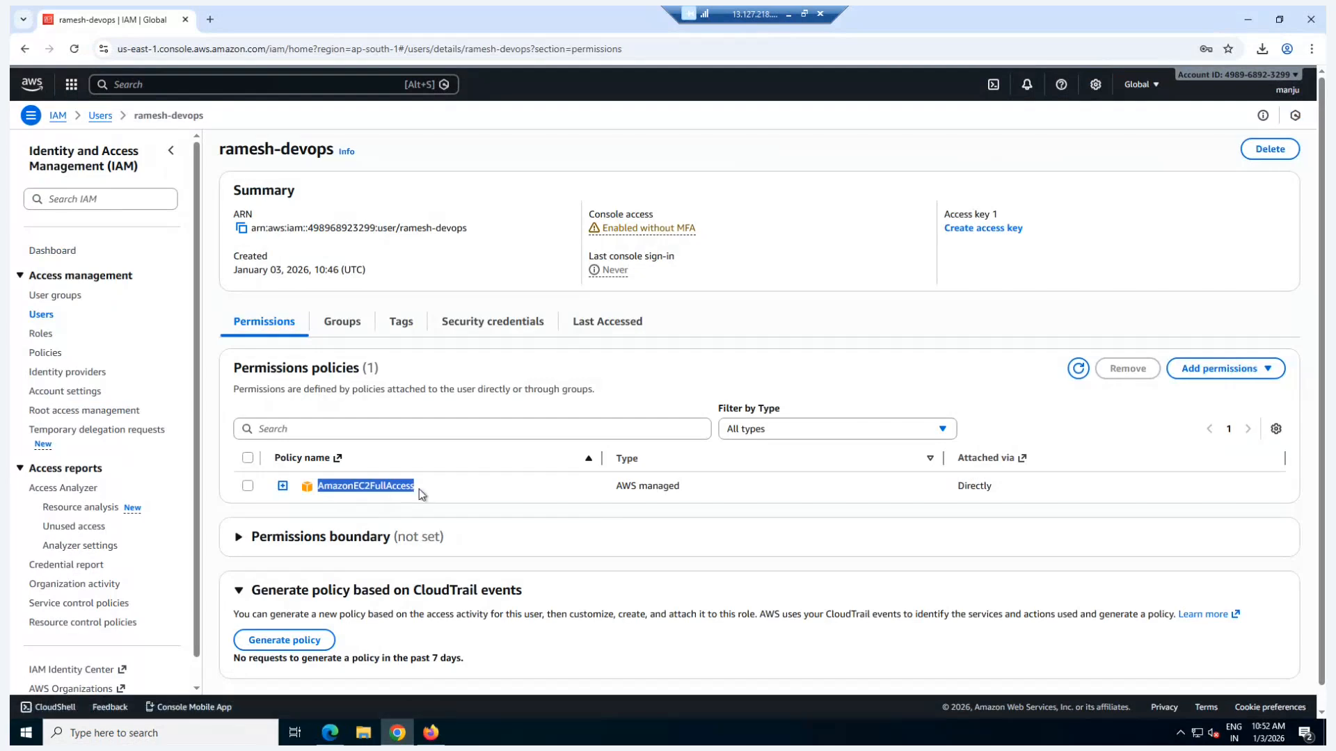
click(1248, 20)
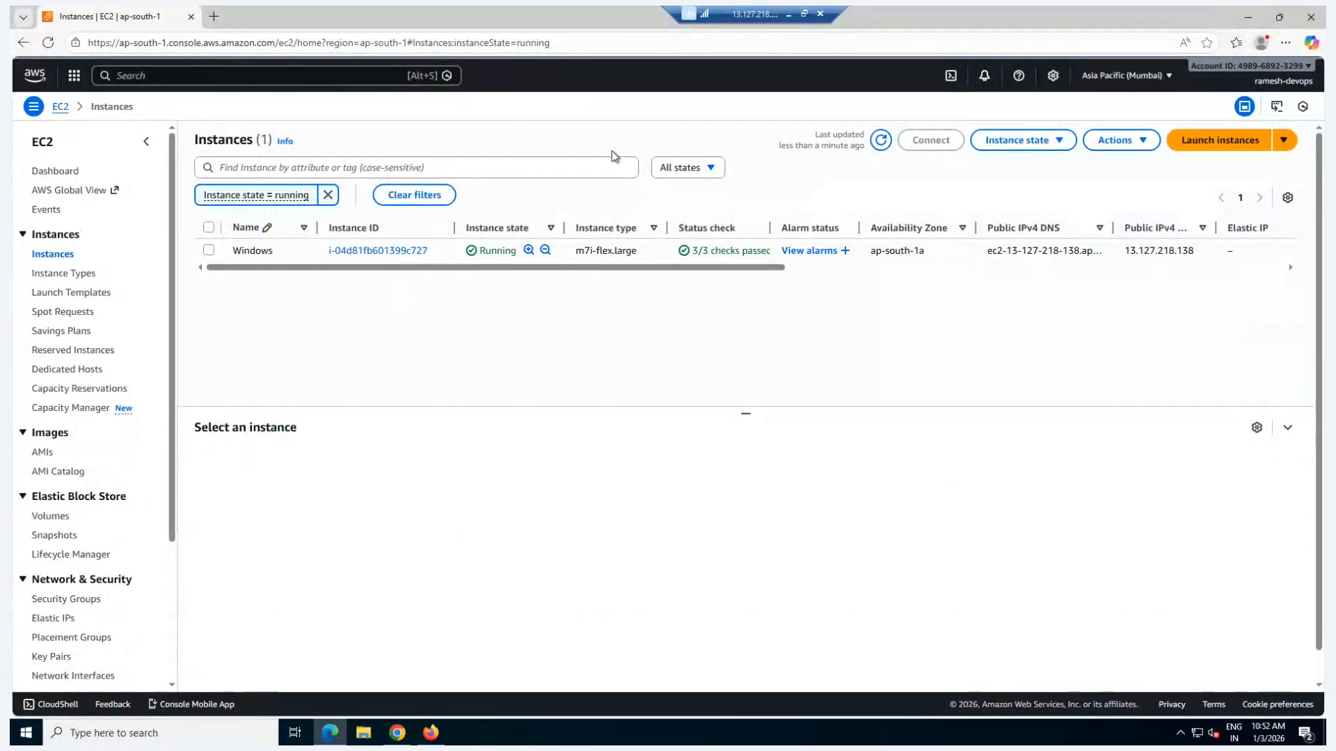
click(881, 141)
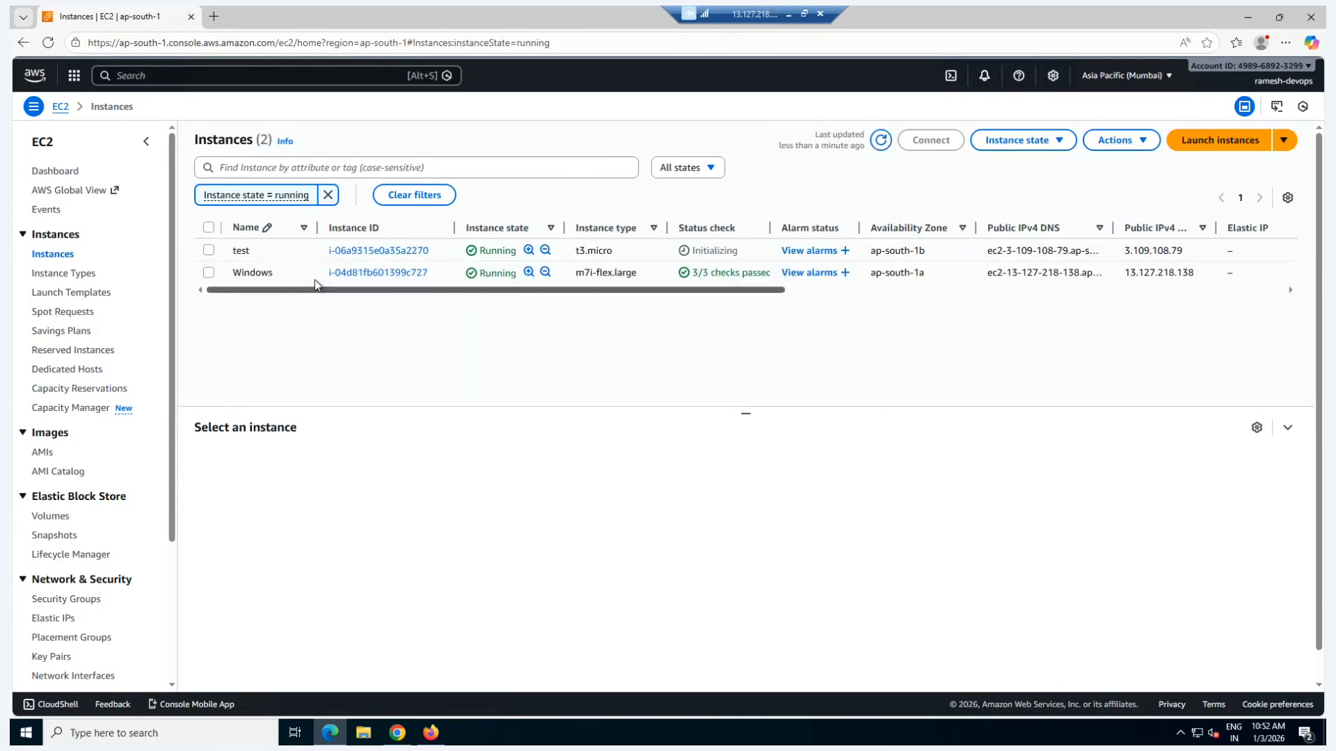
click(208, 250)
click(209, 251)
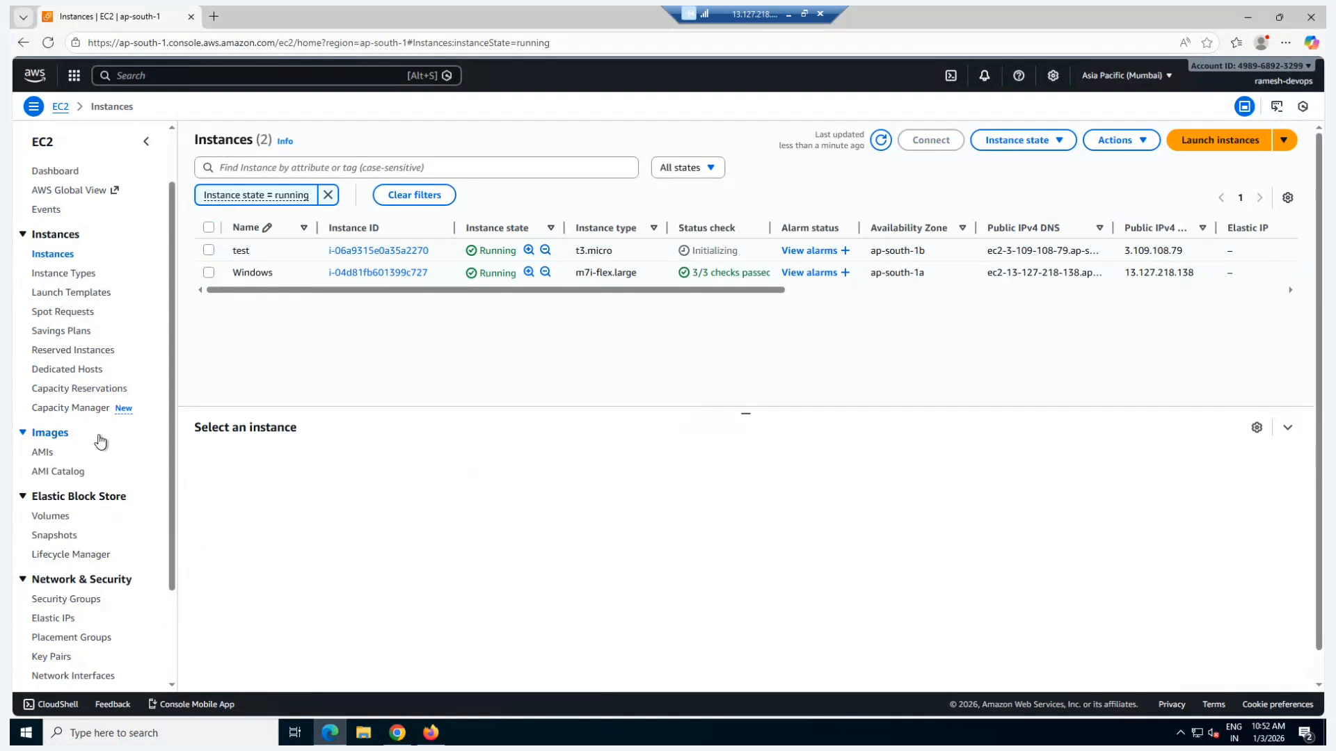
Step: Create a 100 GiB General Purpose SSD (gp2) volume in Elastic Block Store and dismiss the notification
scroll(101, 440, down, 2)
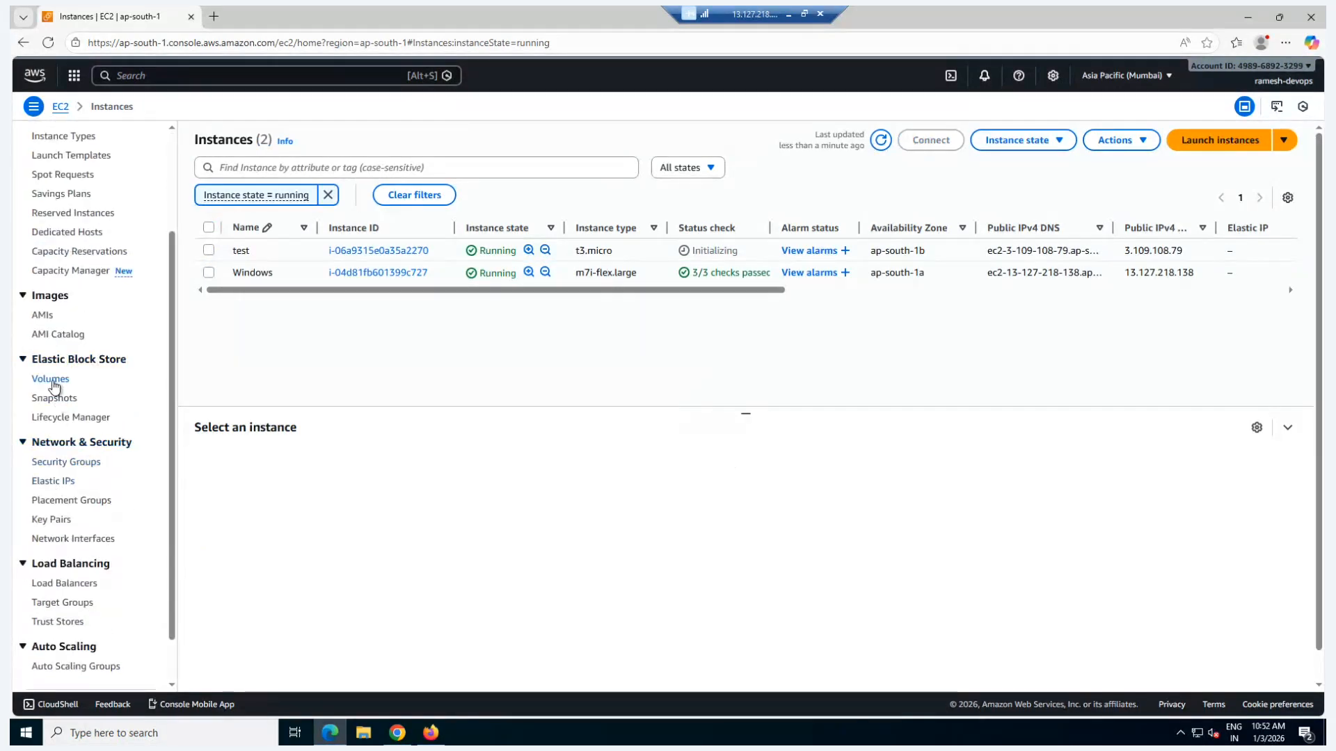
click(53, 382)
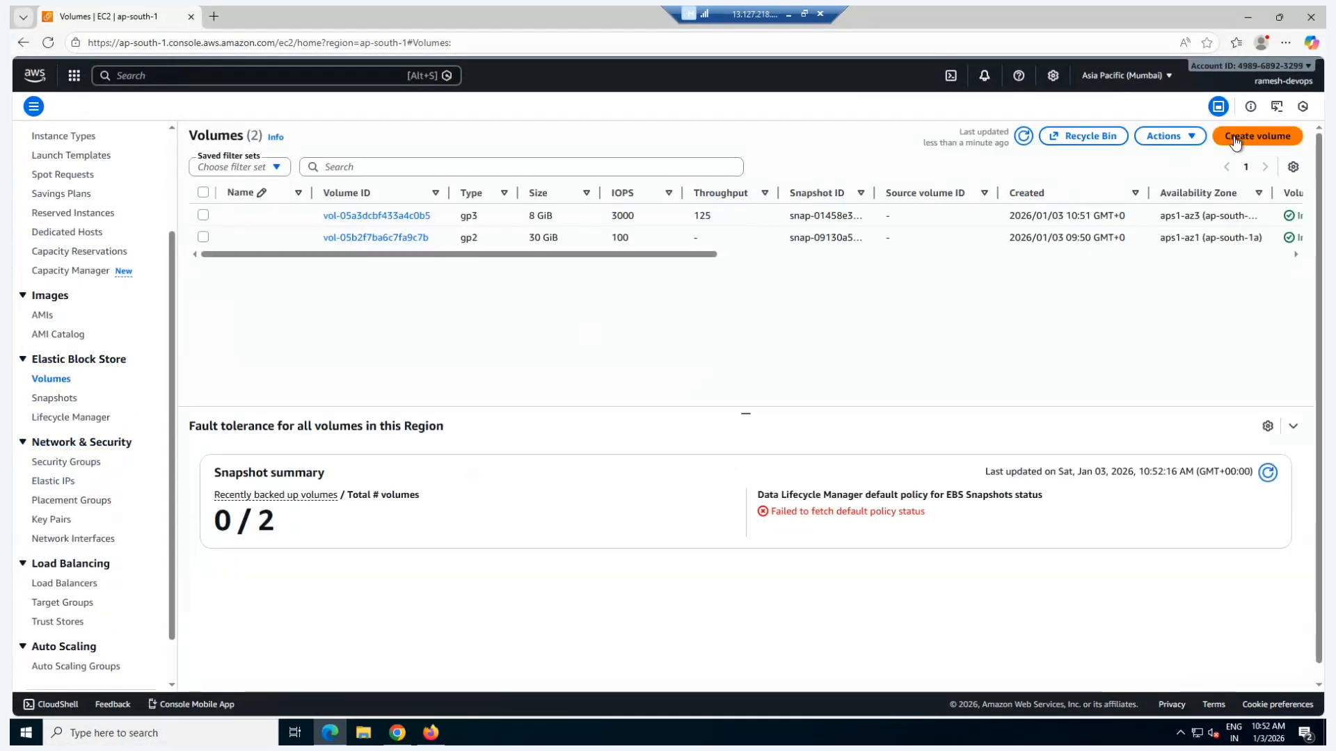
click(1236, 140)
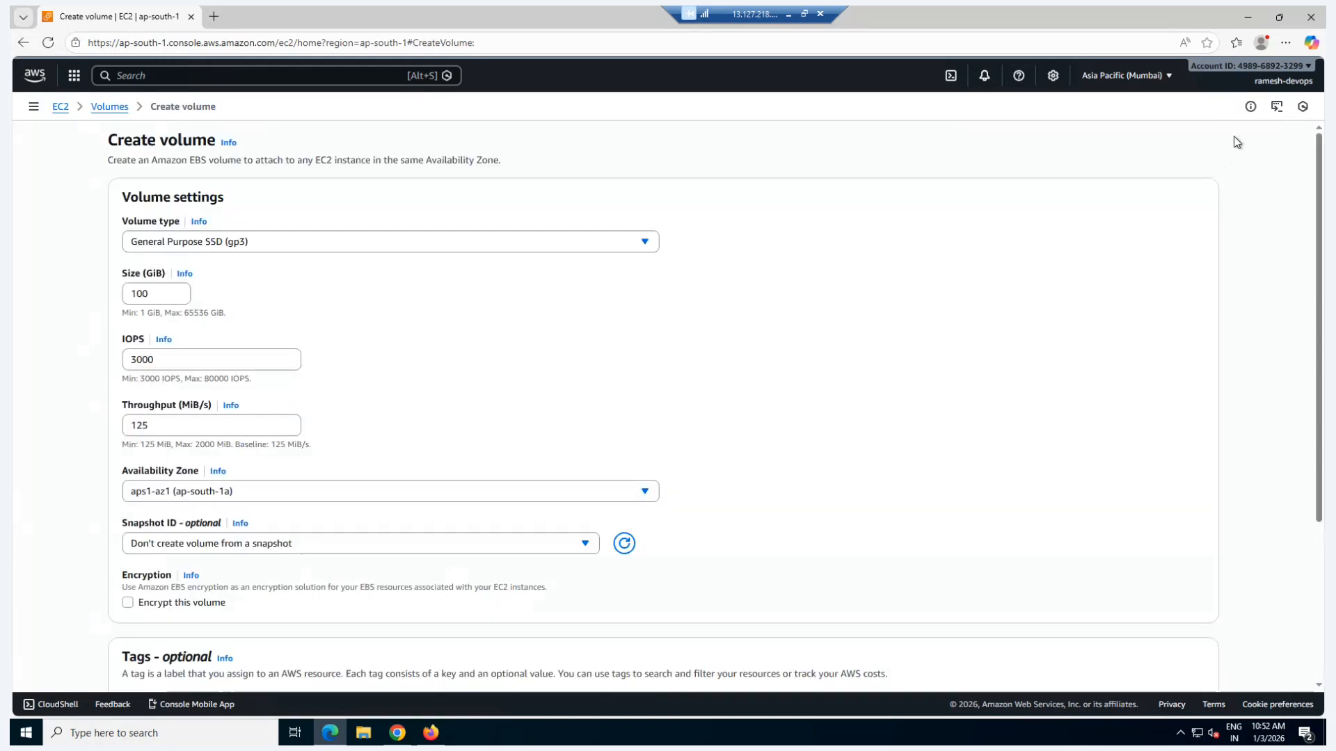
click(224, 249)
click(198, 283)
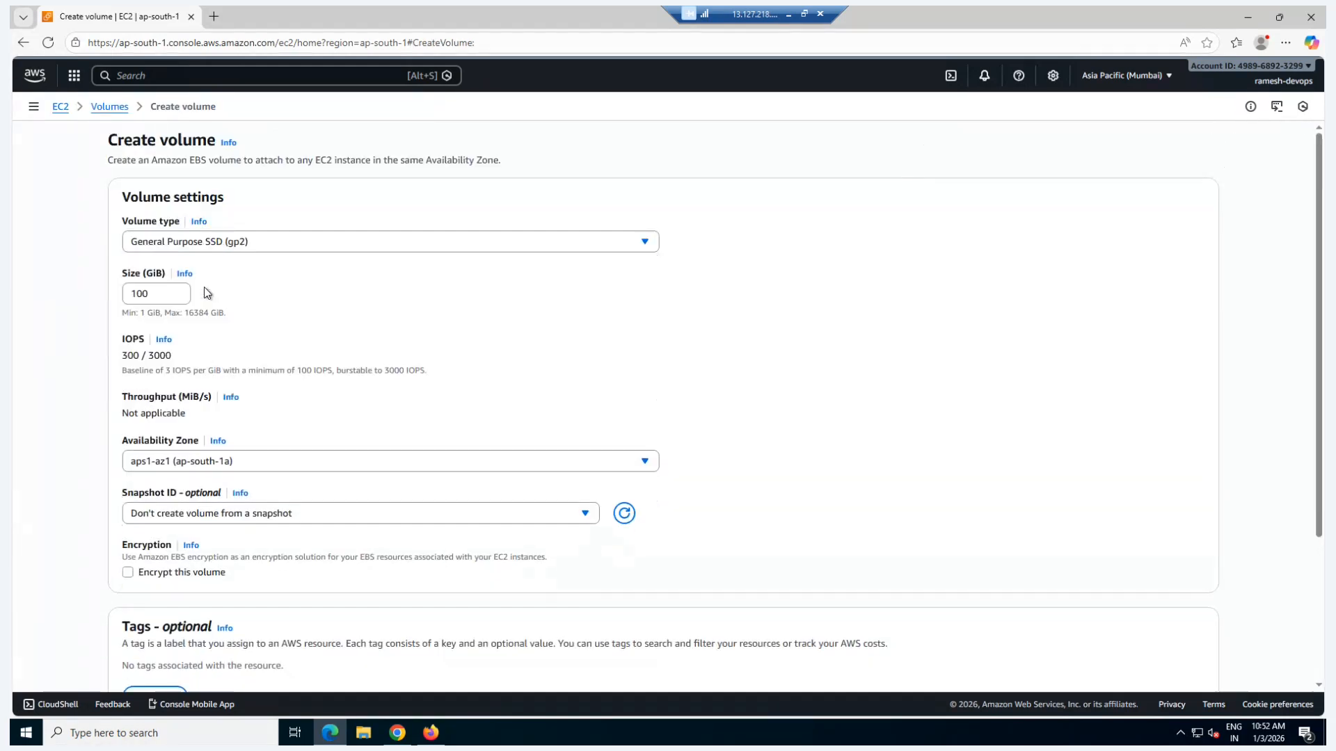
drag(151, 298, 129, 296)
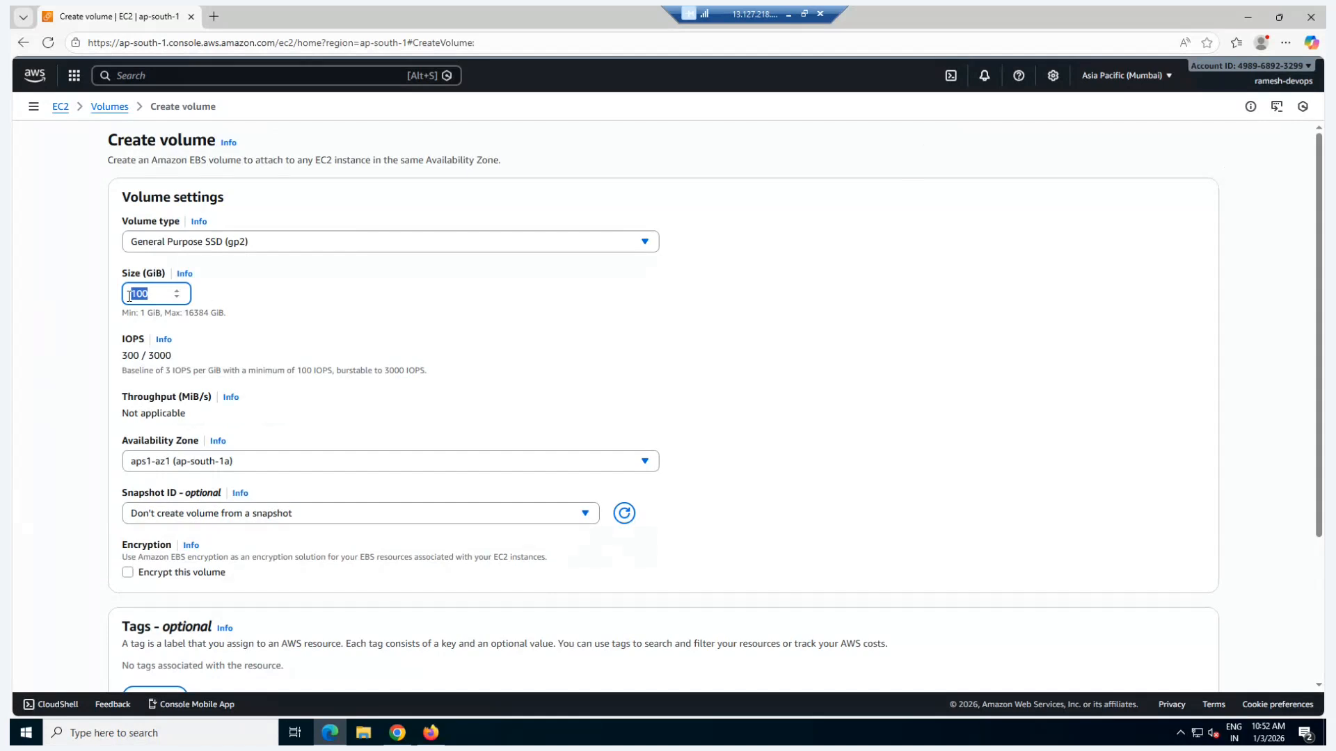
scroll(327, 389, down, 3)
click(1159, 656)
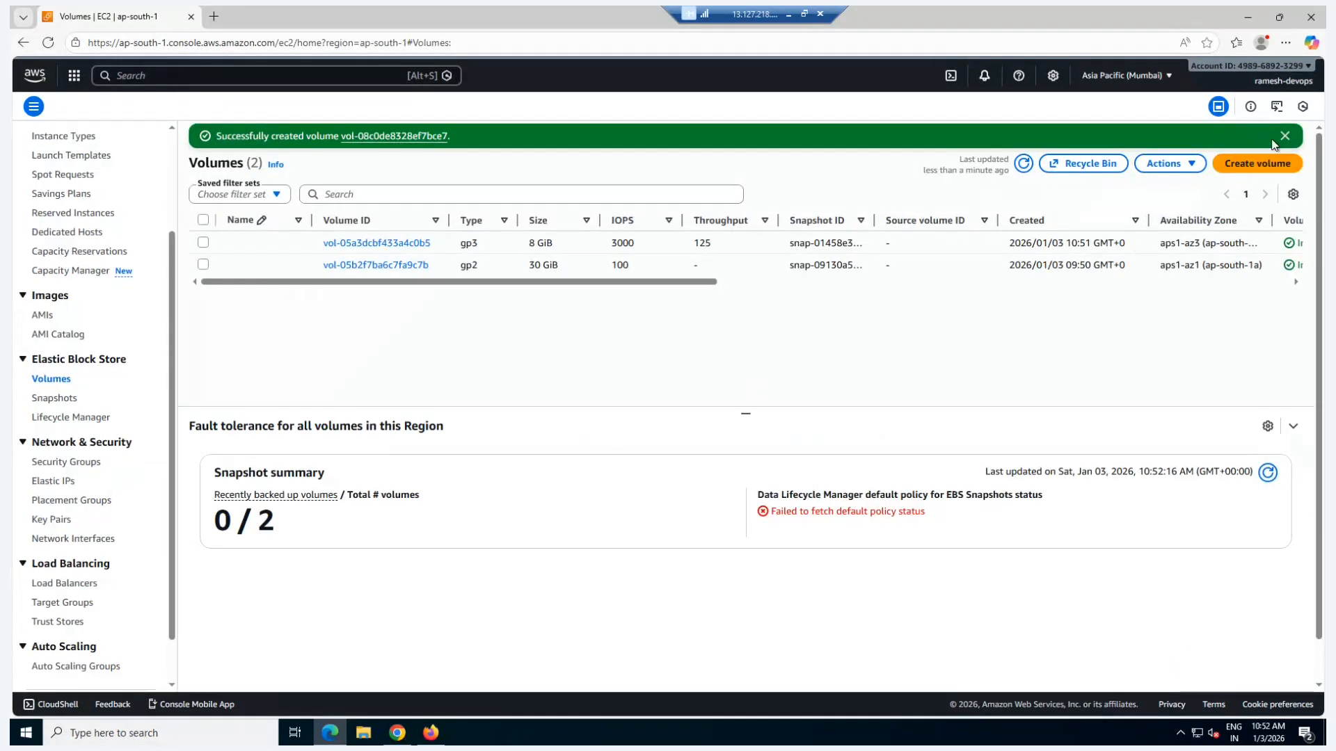
click(1284, 136)
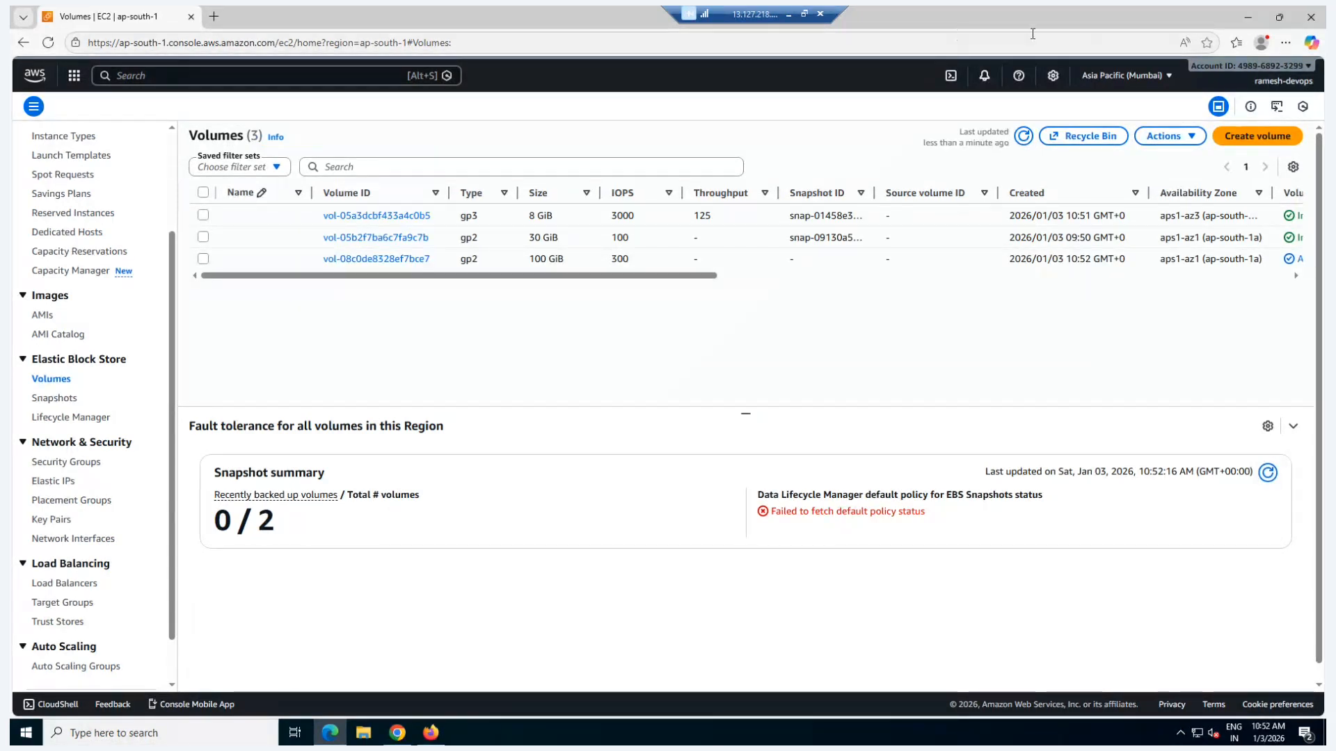
Step: Switch to Chrome, open the support user's security credentials in IAM and copy the console sign-in link
click(1248, 18)
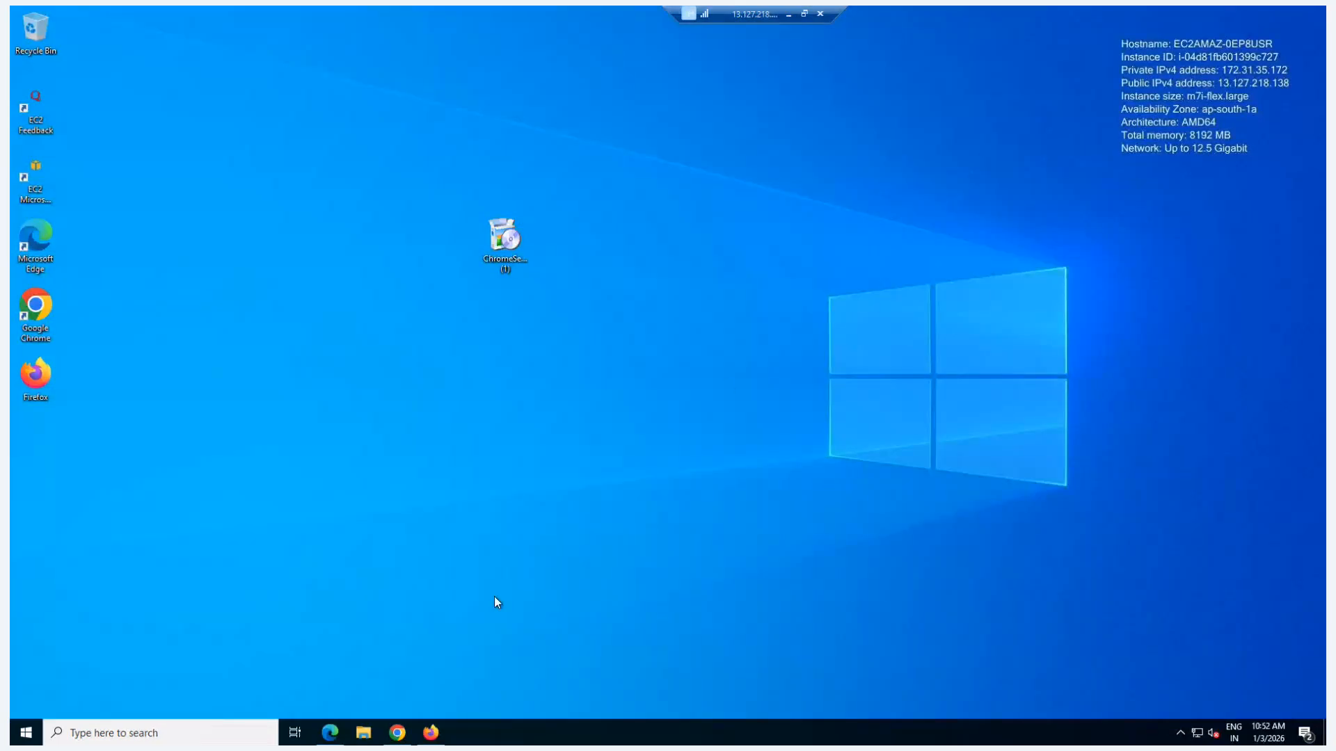
click(406, 734)
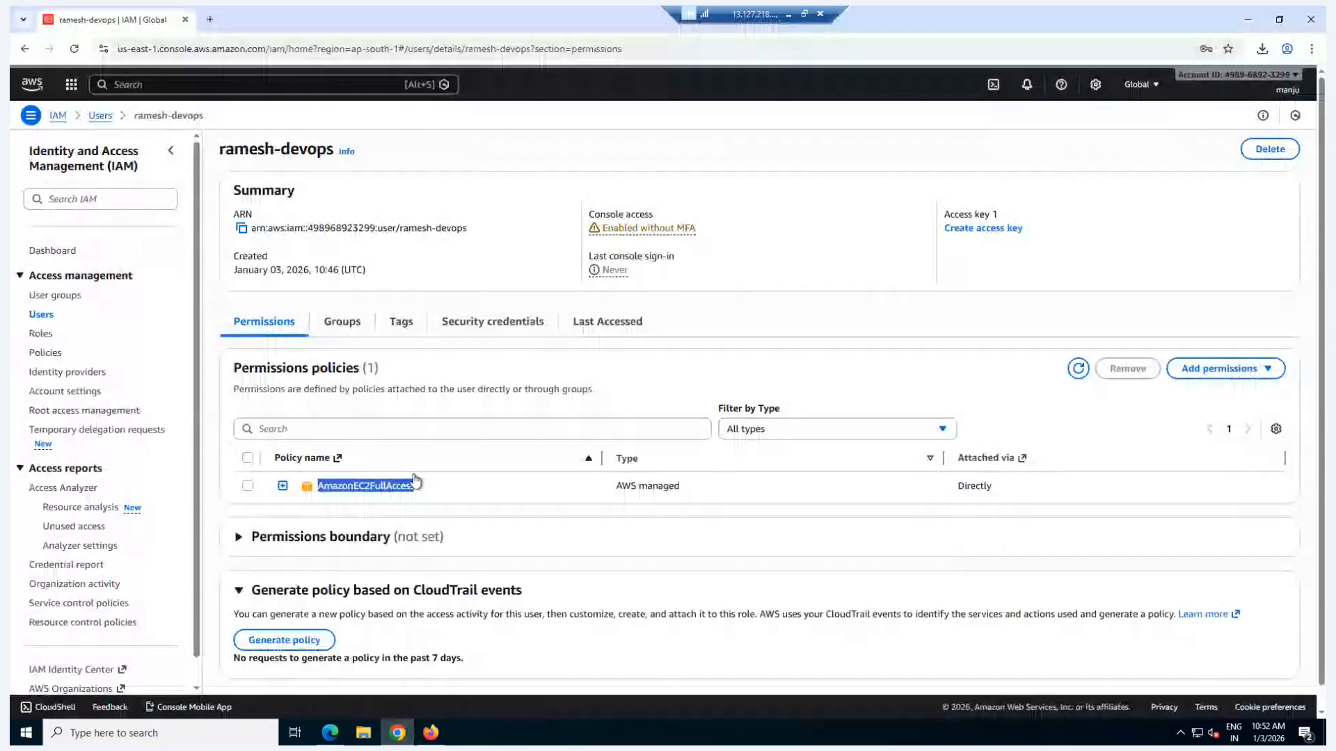
click(41, 315)
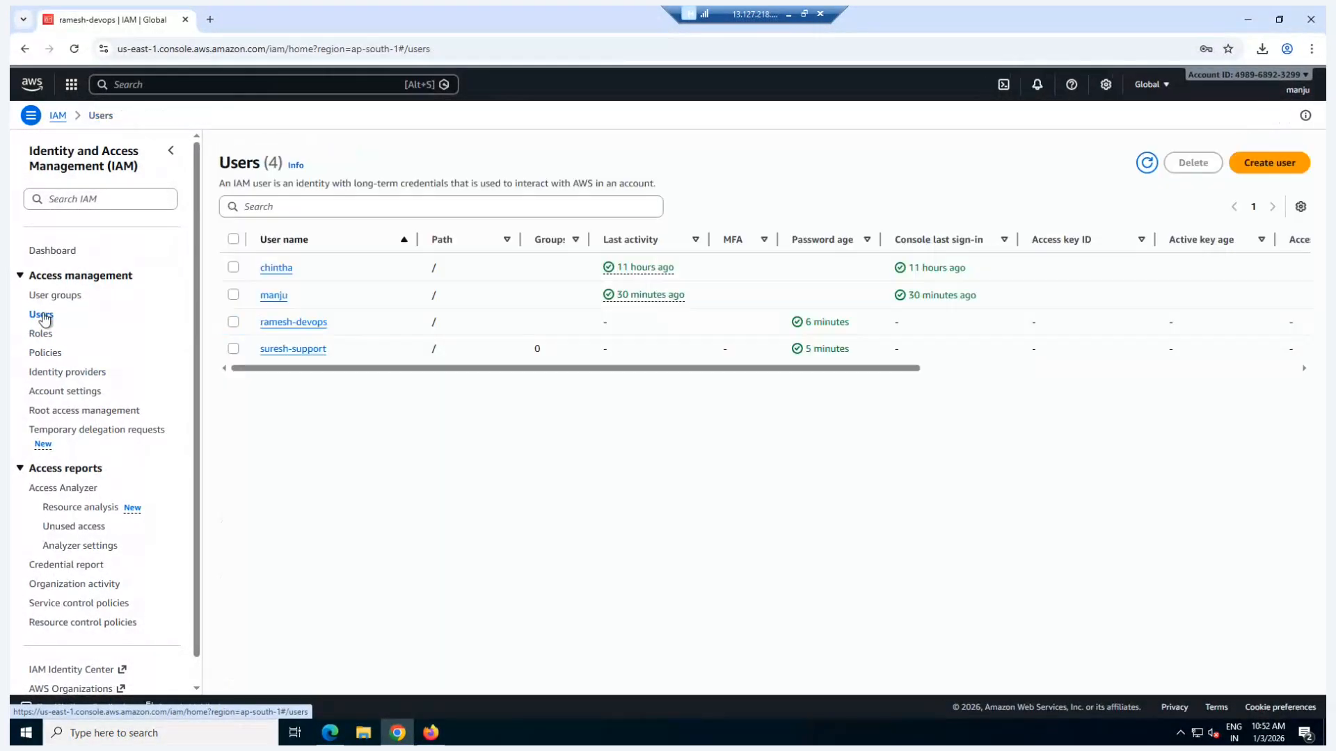
click(289, 350)
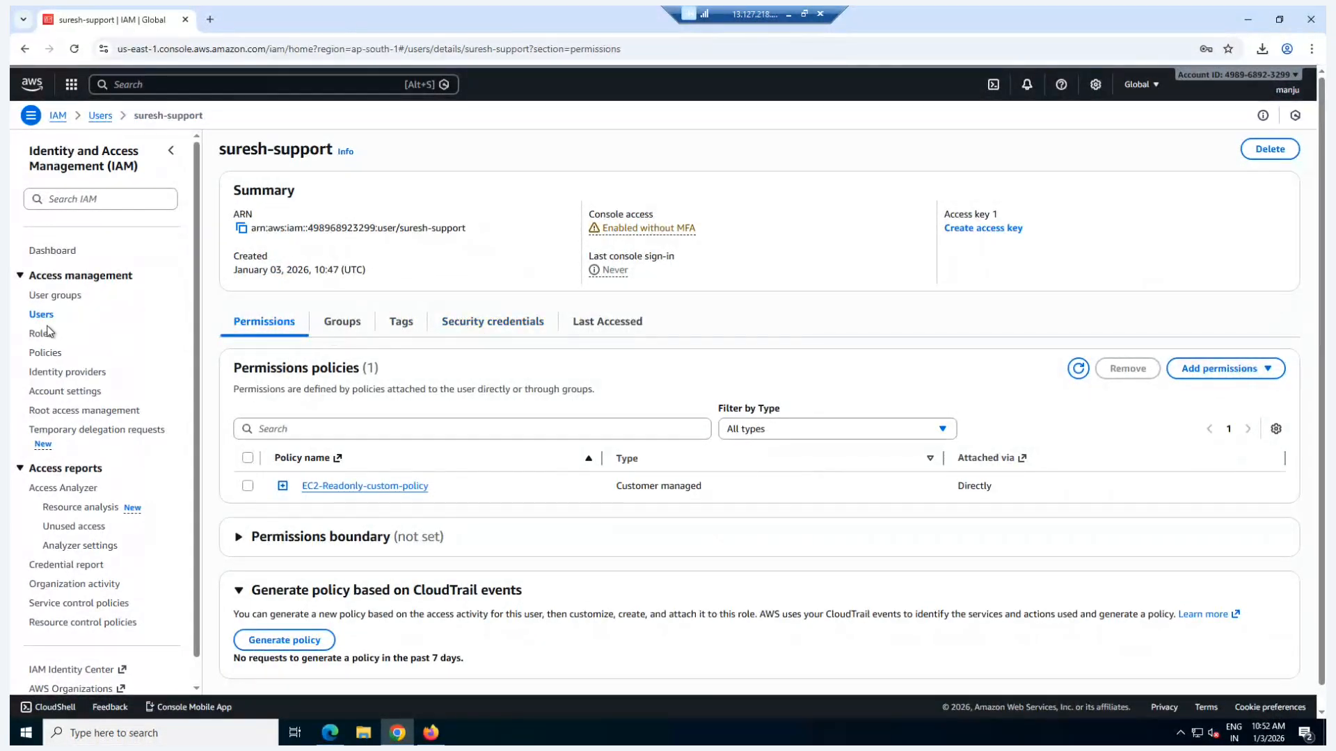
click(498, 327)
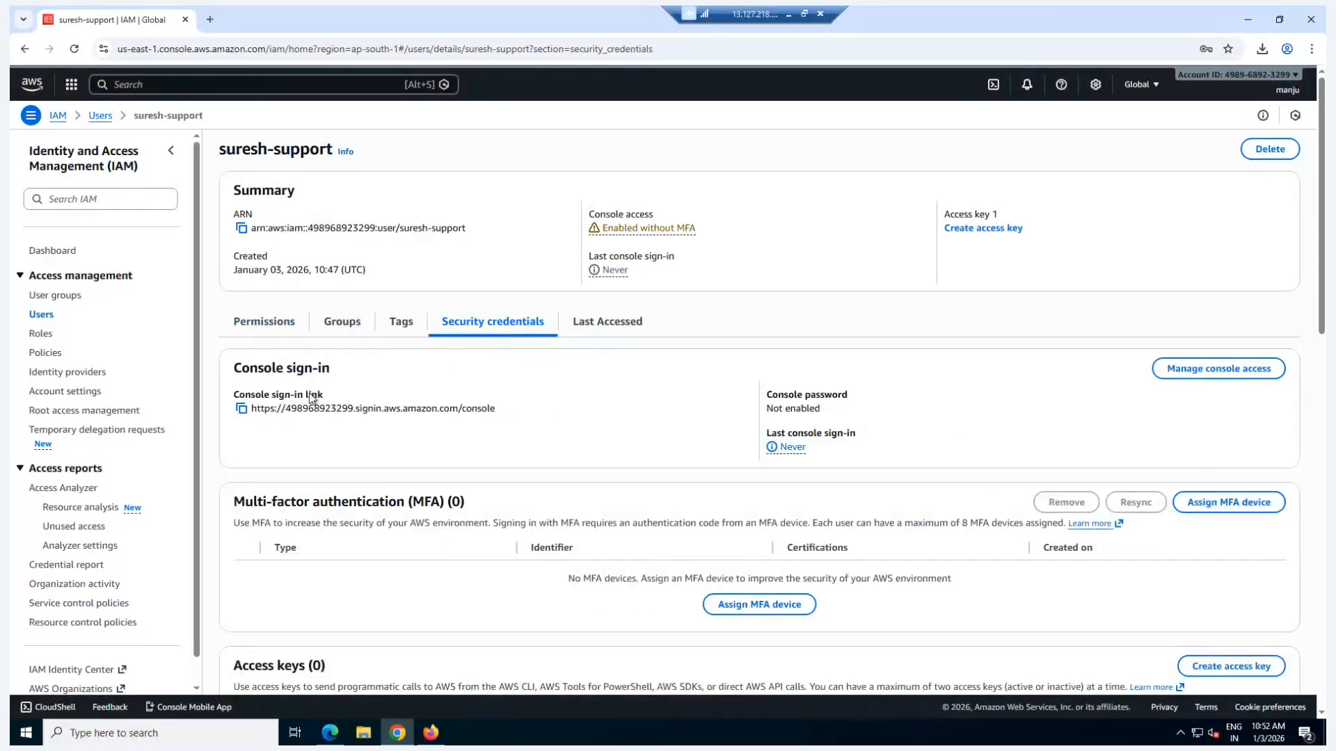
click(241, 410)
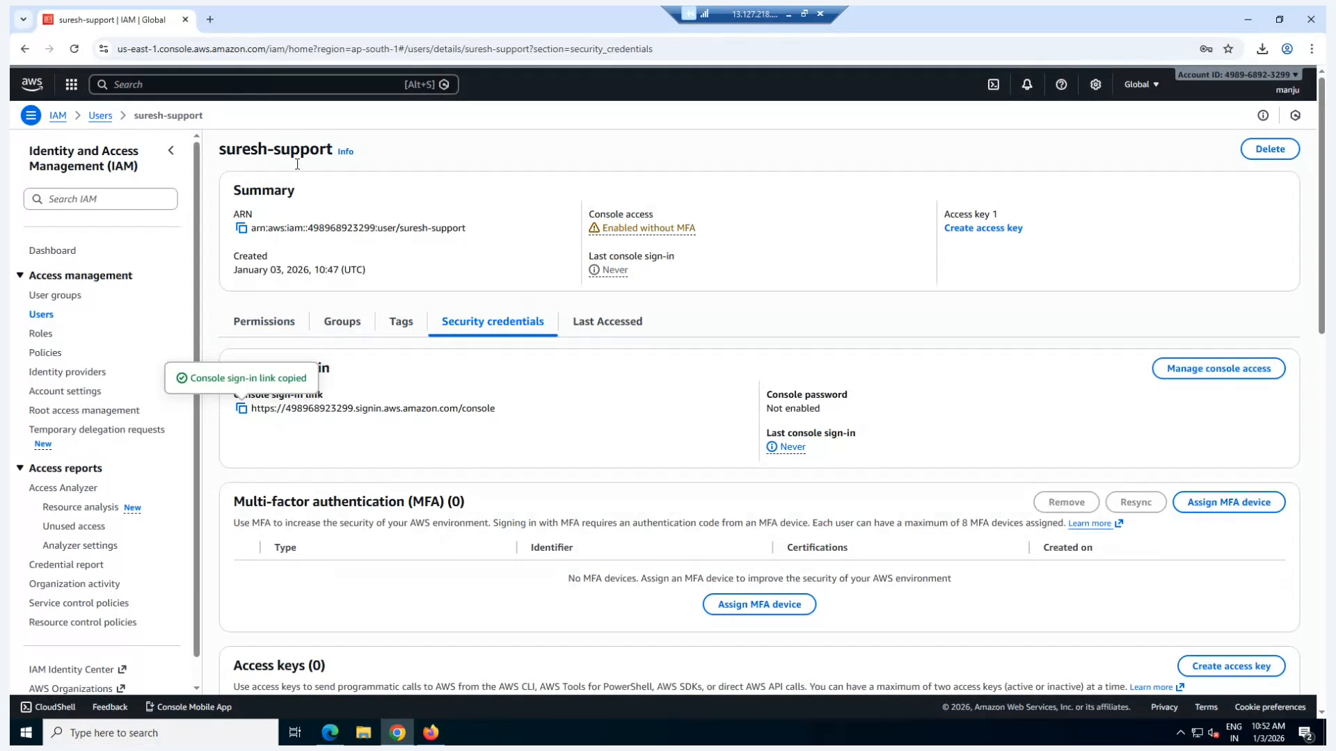
Step: Switch to Firefox, open the copied console sign-in link and dismiss the sidebar tip
click(431, 732)
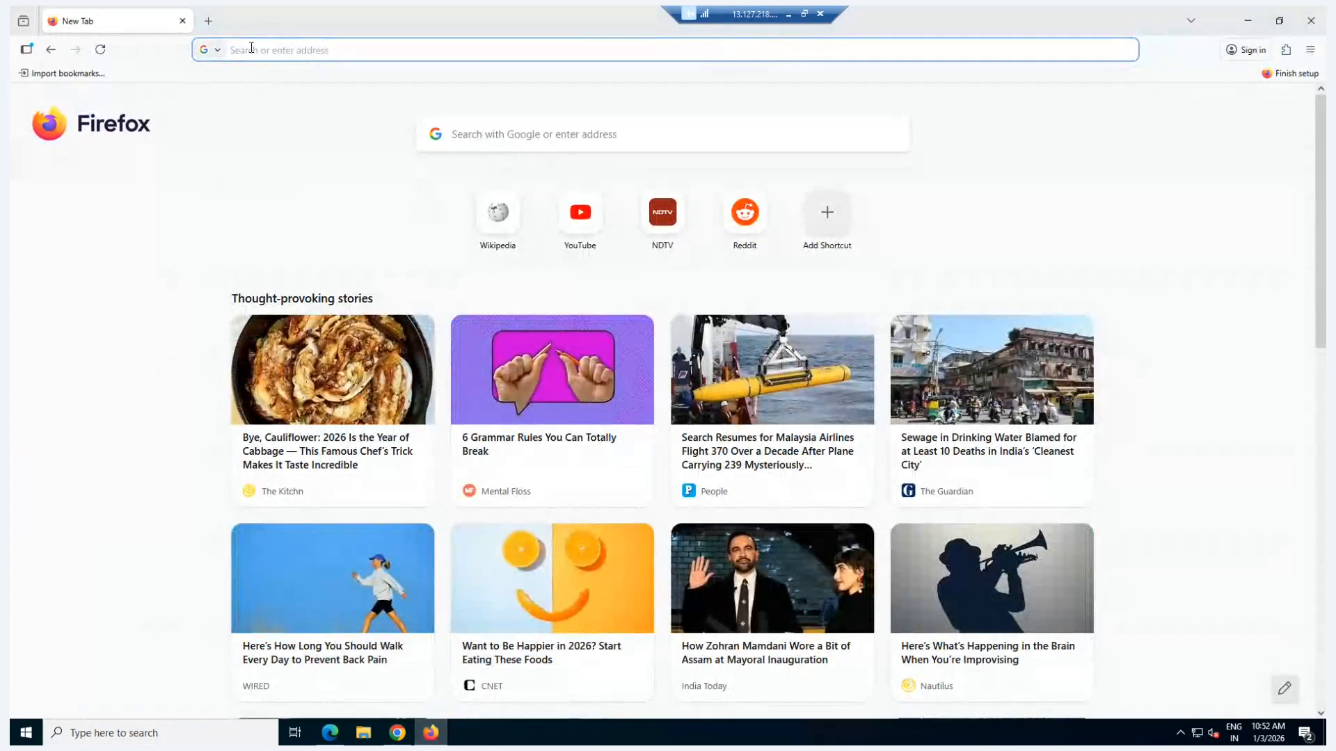
click(266, 50)
key(ctrl+v)
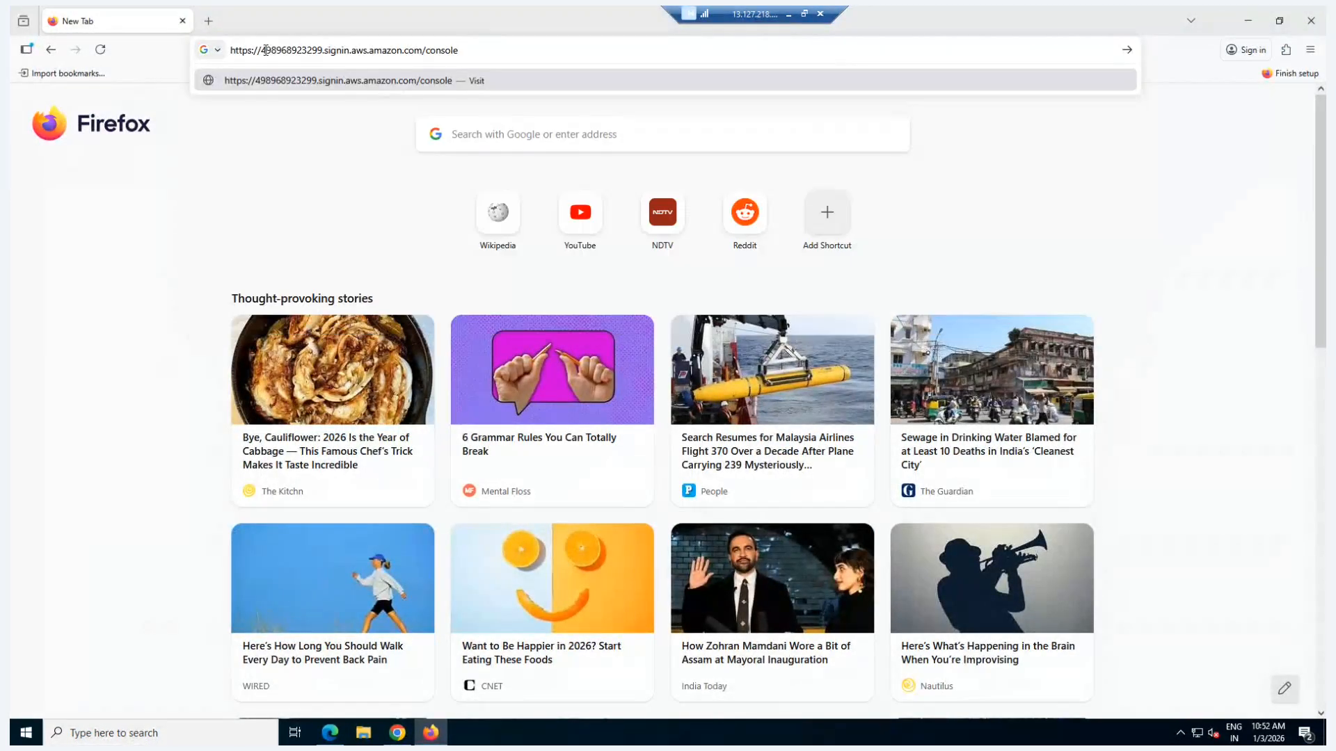
key(Return)
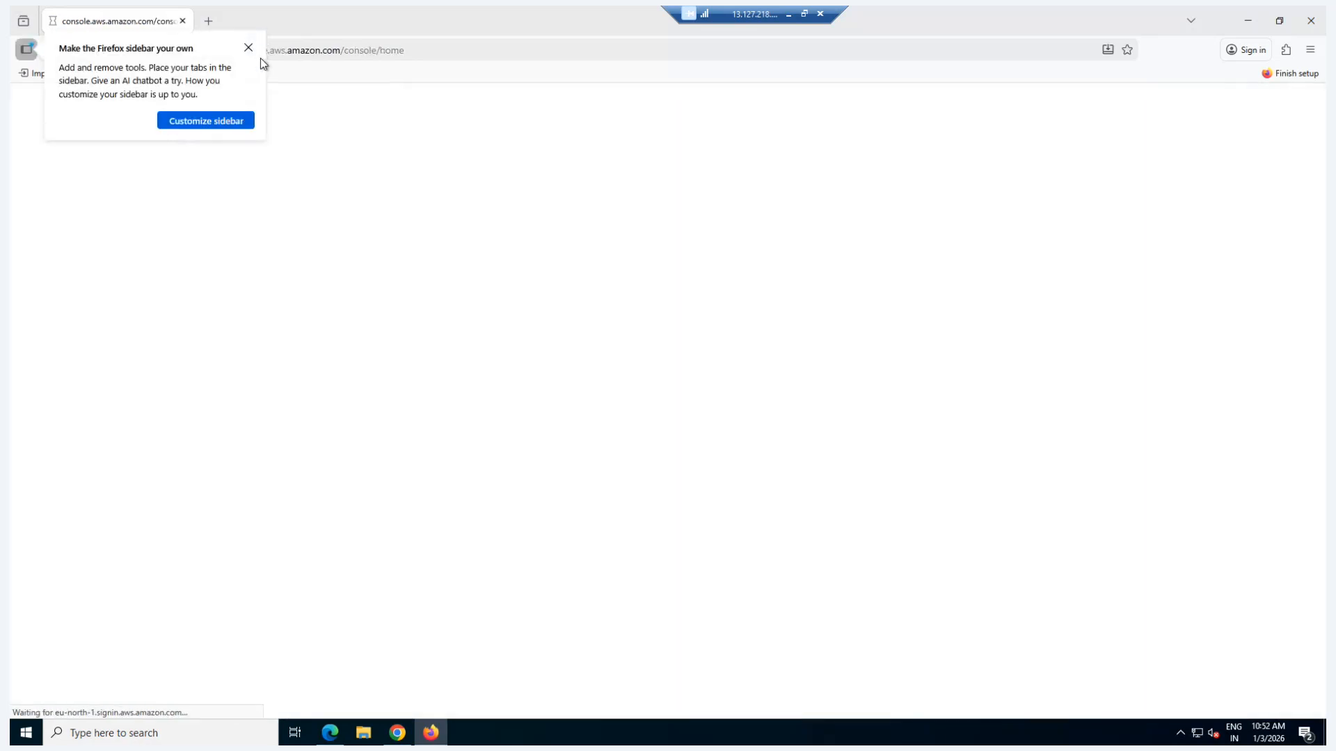
click(250, 49)
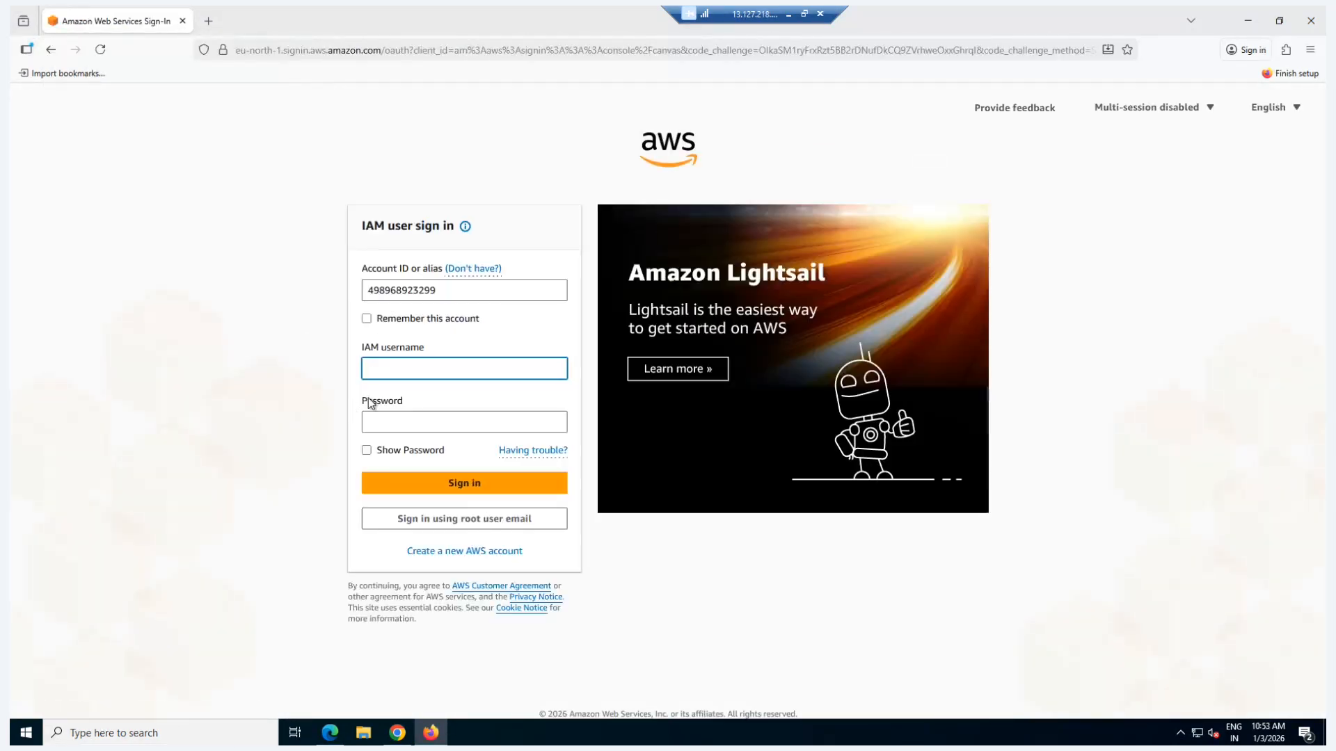
Step: Copy the support user's name from the ARN in Chrome and enter it as the IAM username in Firefox
click(400, 739)
drag(400, 231, 455, 234)
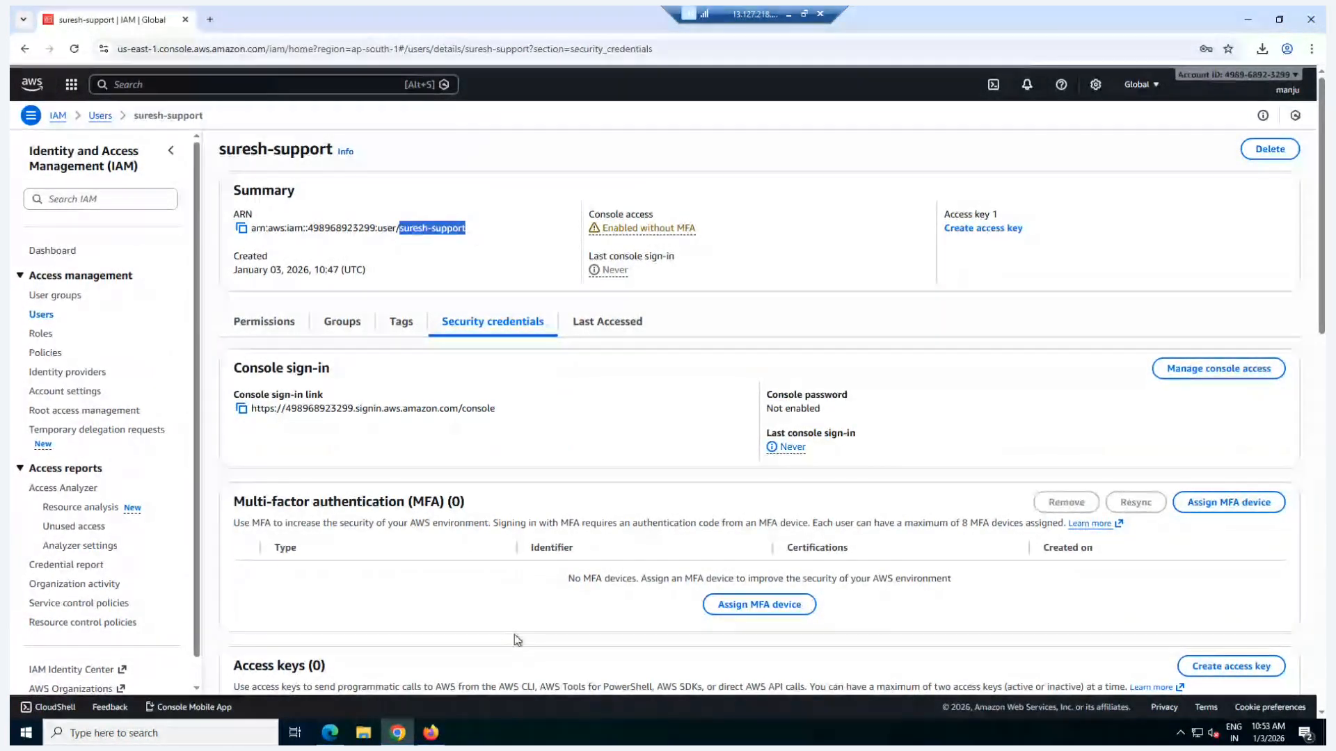
click(430, 732)
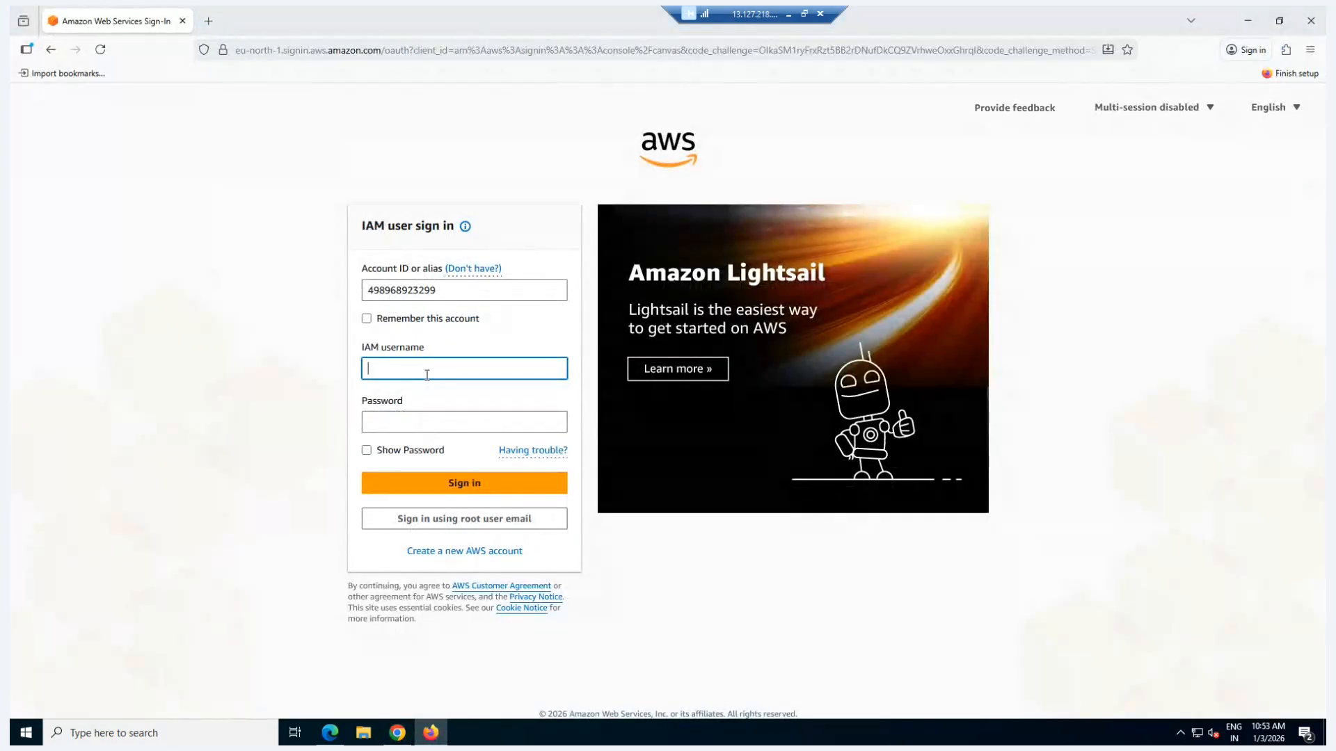
key(ctrl+v)
Step: Enter the support user's password, sign in to the AWS console and decline saving the password
click(399, 420)
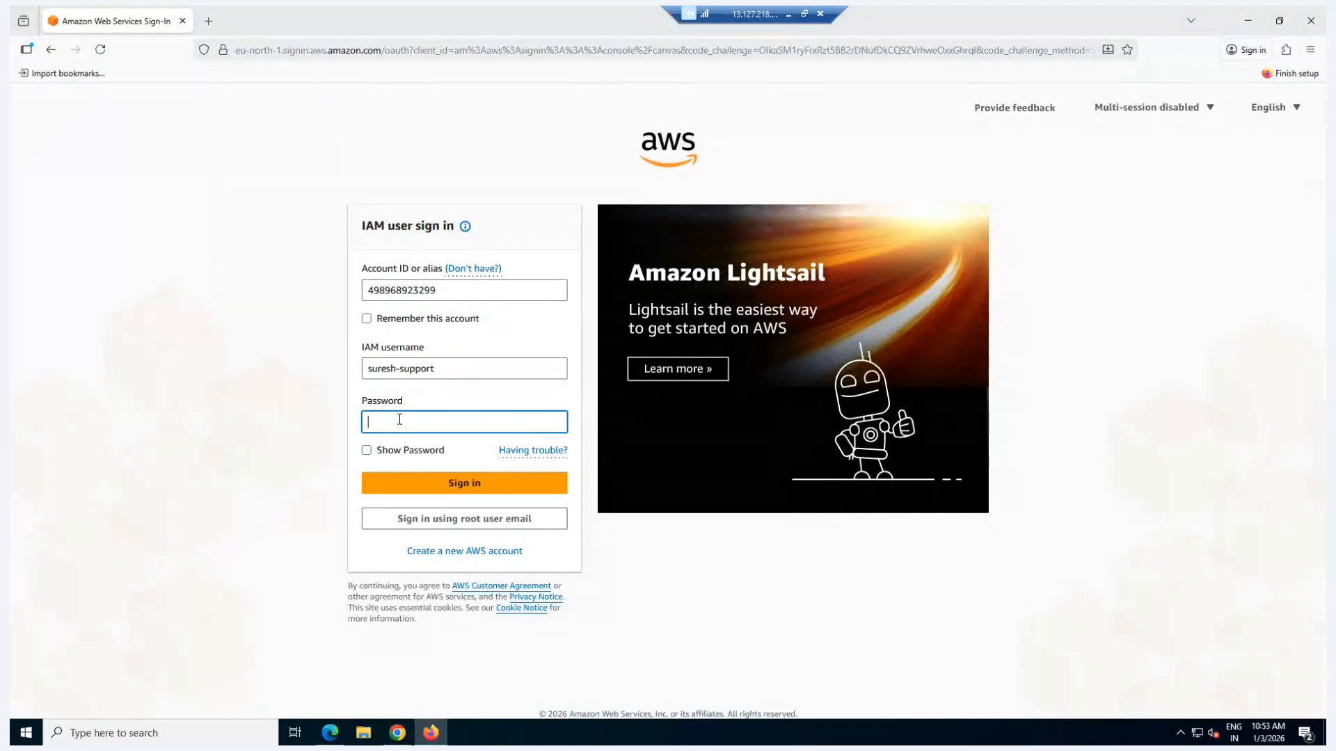
text(••)
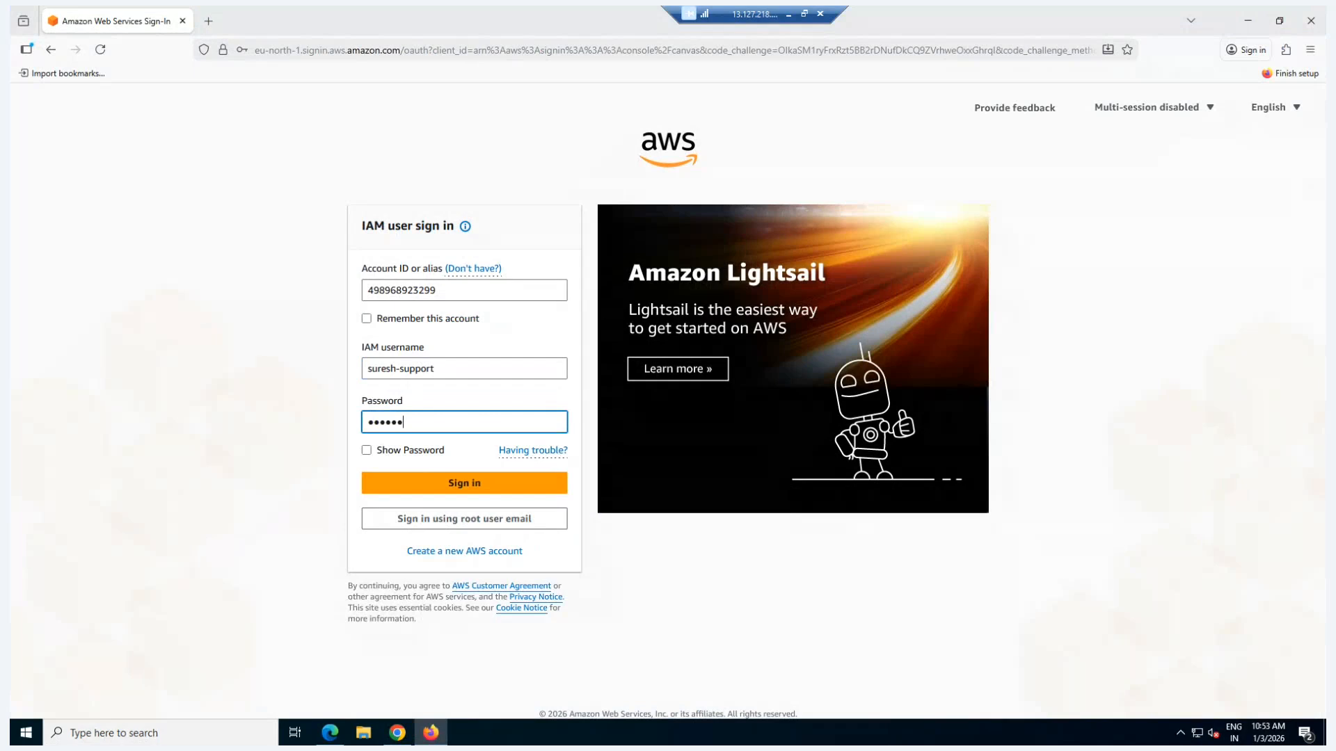
text(•••••••)
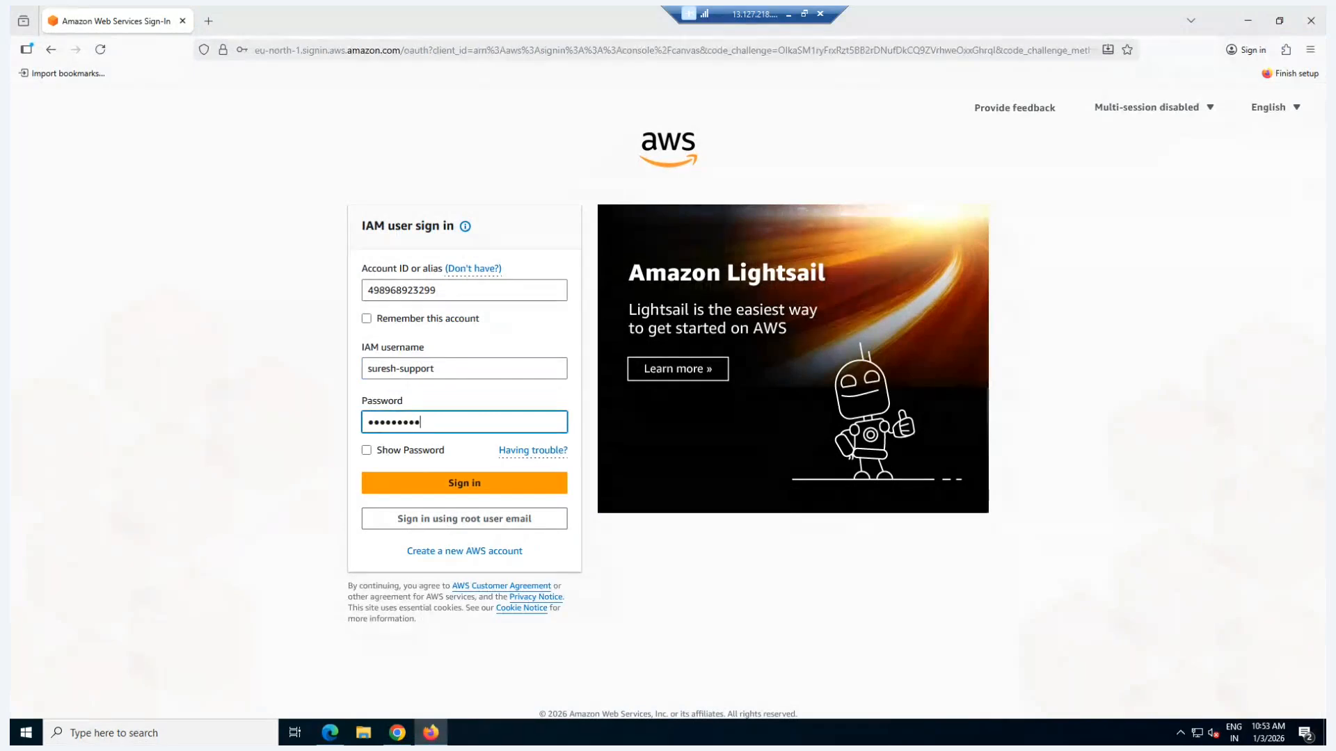
click(470, 491)
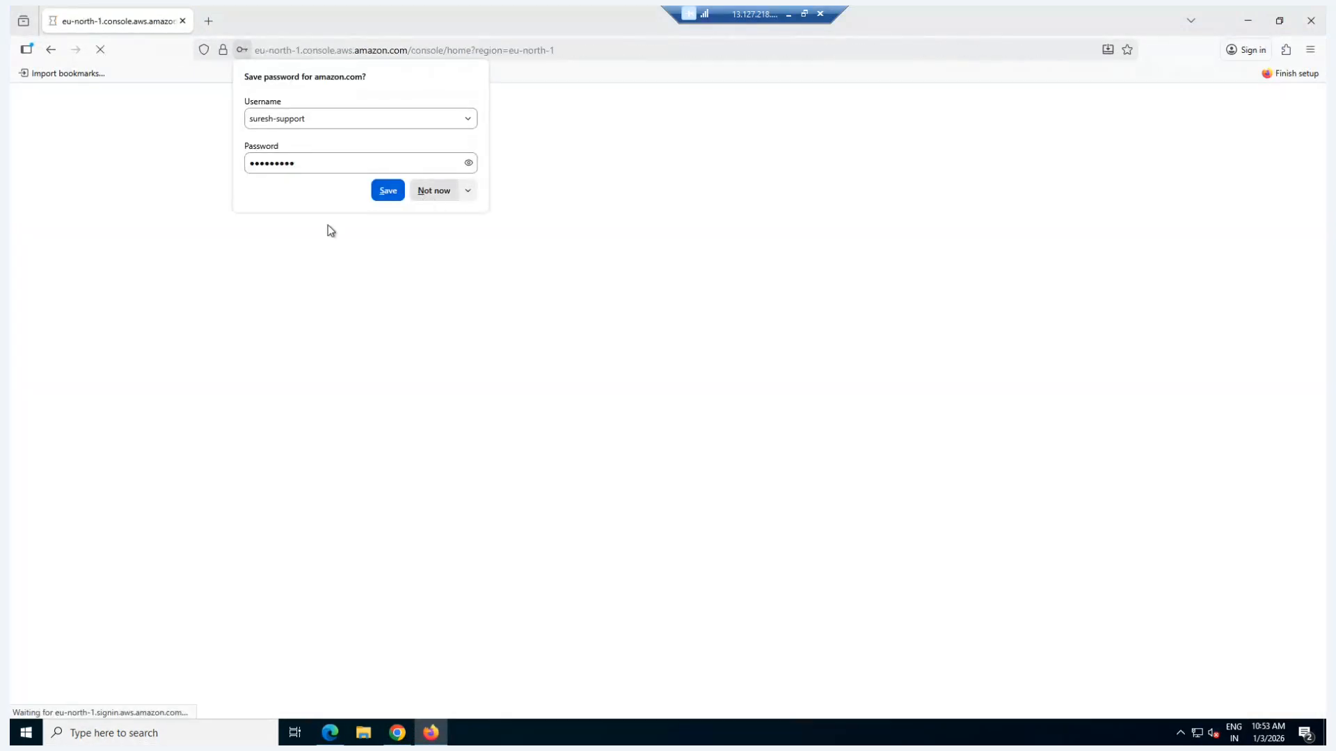
click(422, 191)
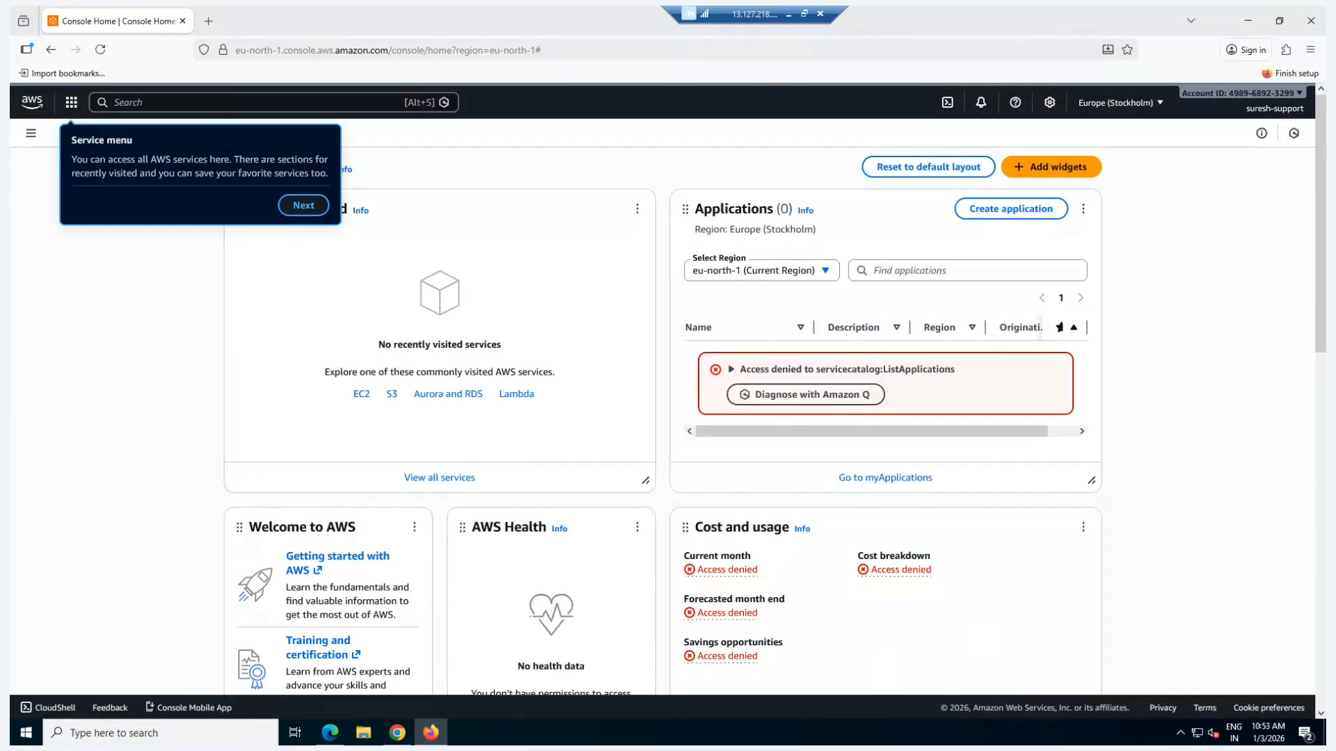
Step: Skip through the console tour tips and open the EC2 instances list
click(304, 206)
click(345, 228)
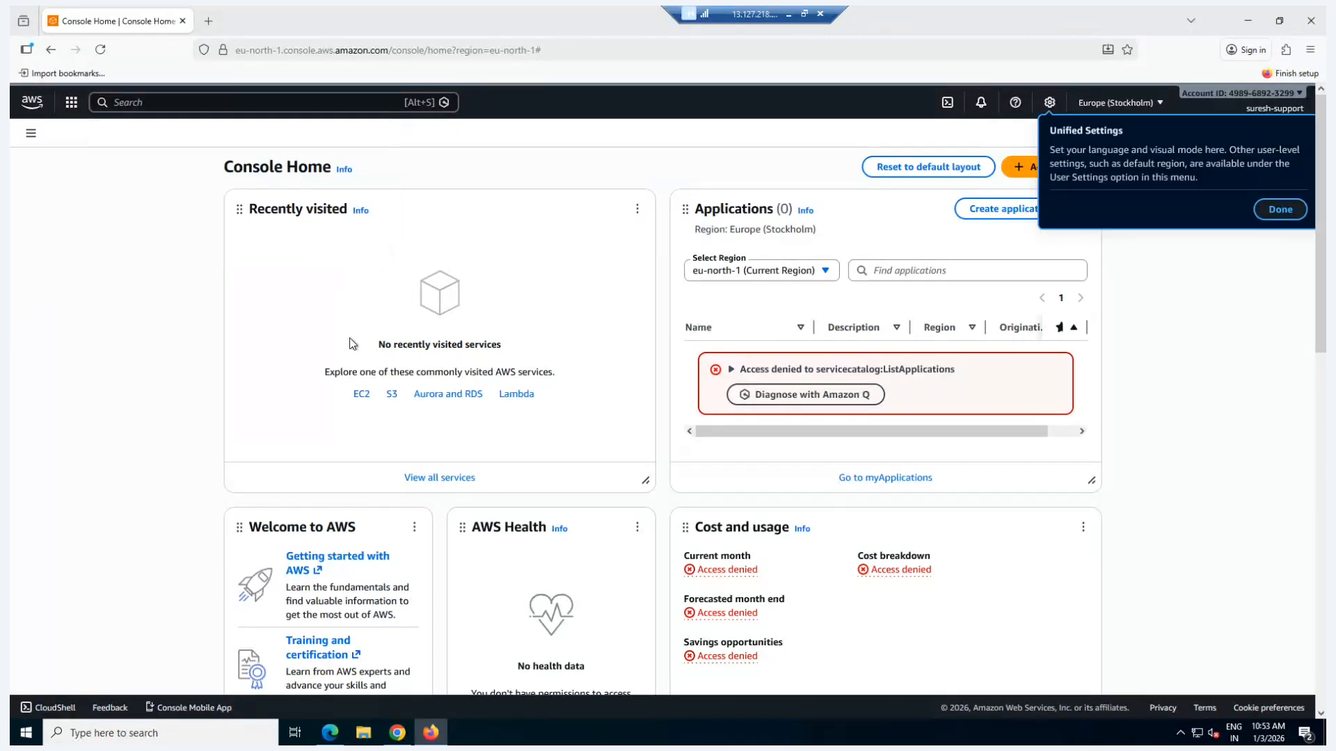
click(361, 396)
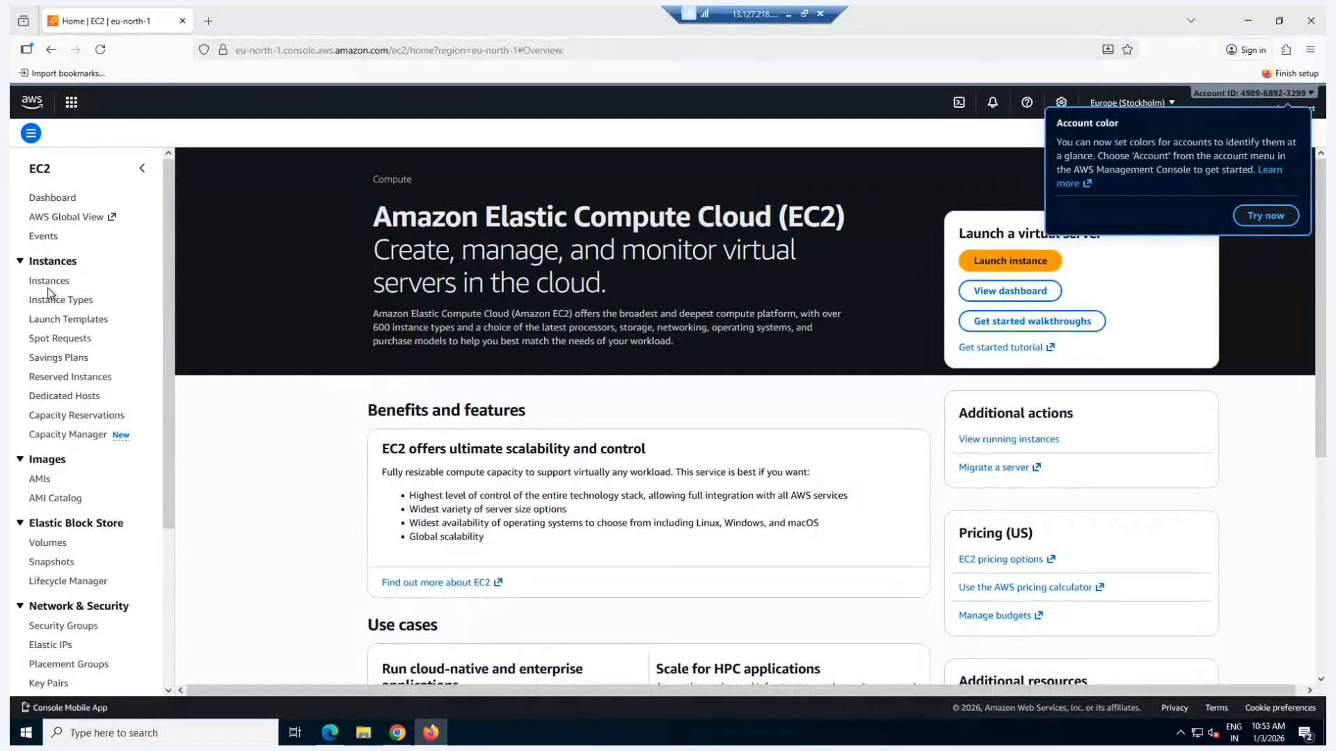
click(46, 286)
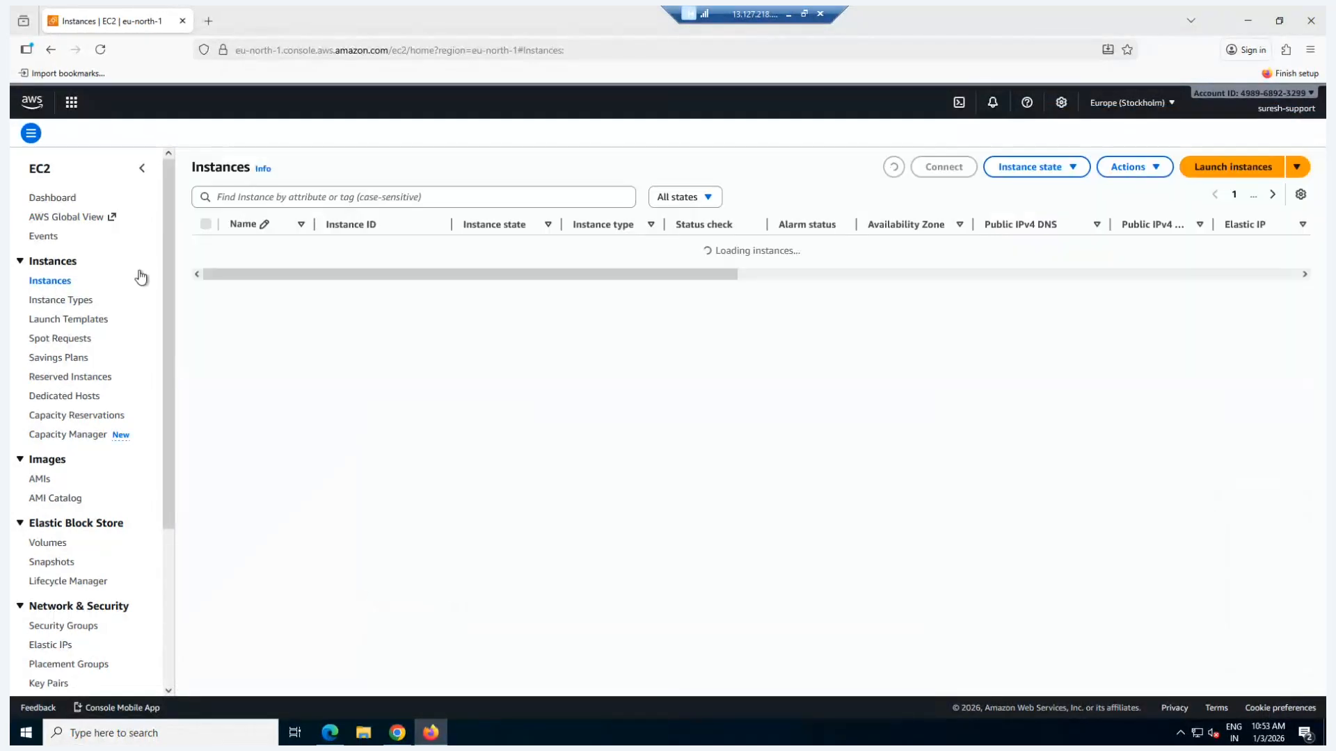
Step: Change the console region to Asia Pacific (Mumbai) and refresh the instances list
click(1118, 103)
click(995, 259)
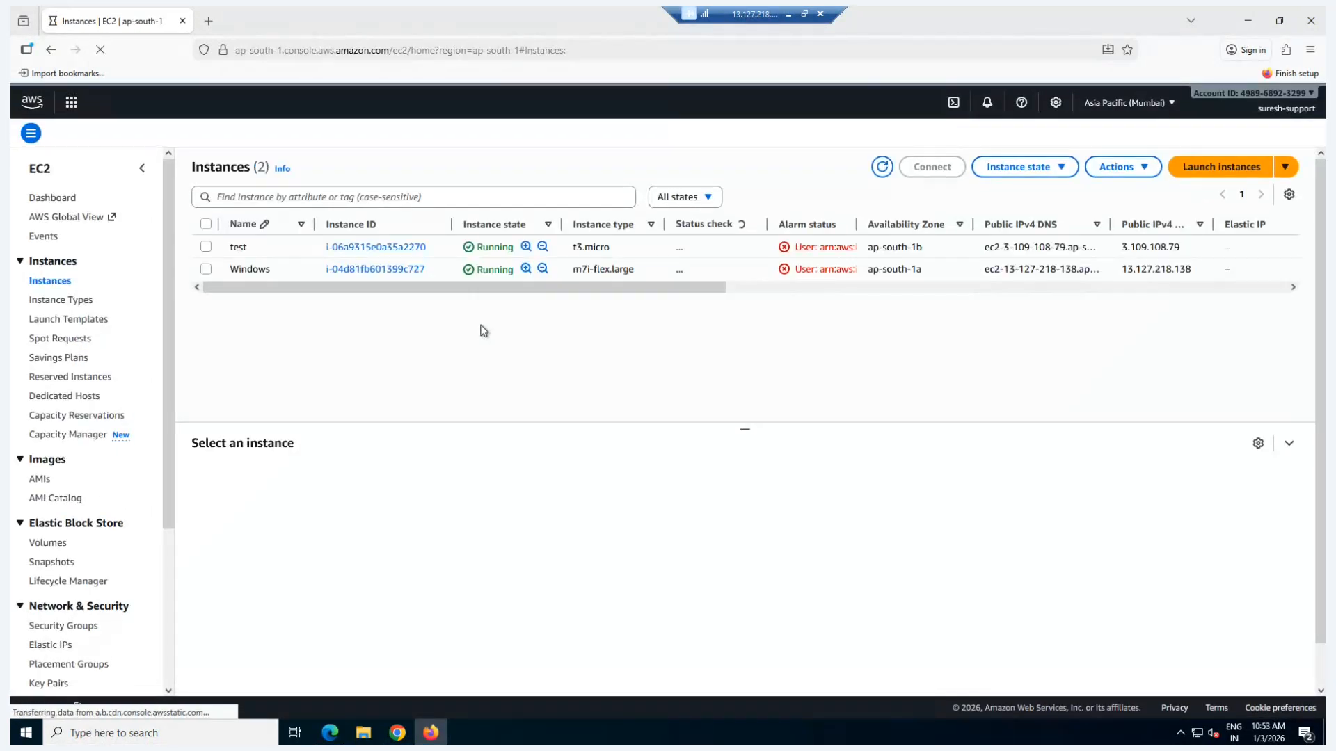
click(881, 169)
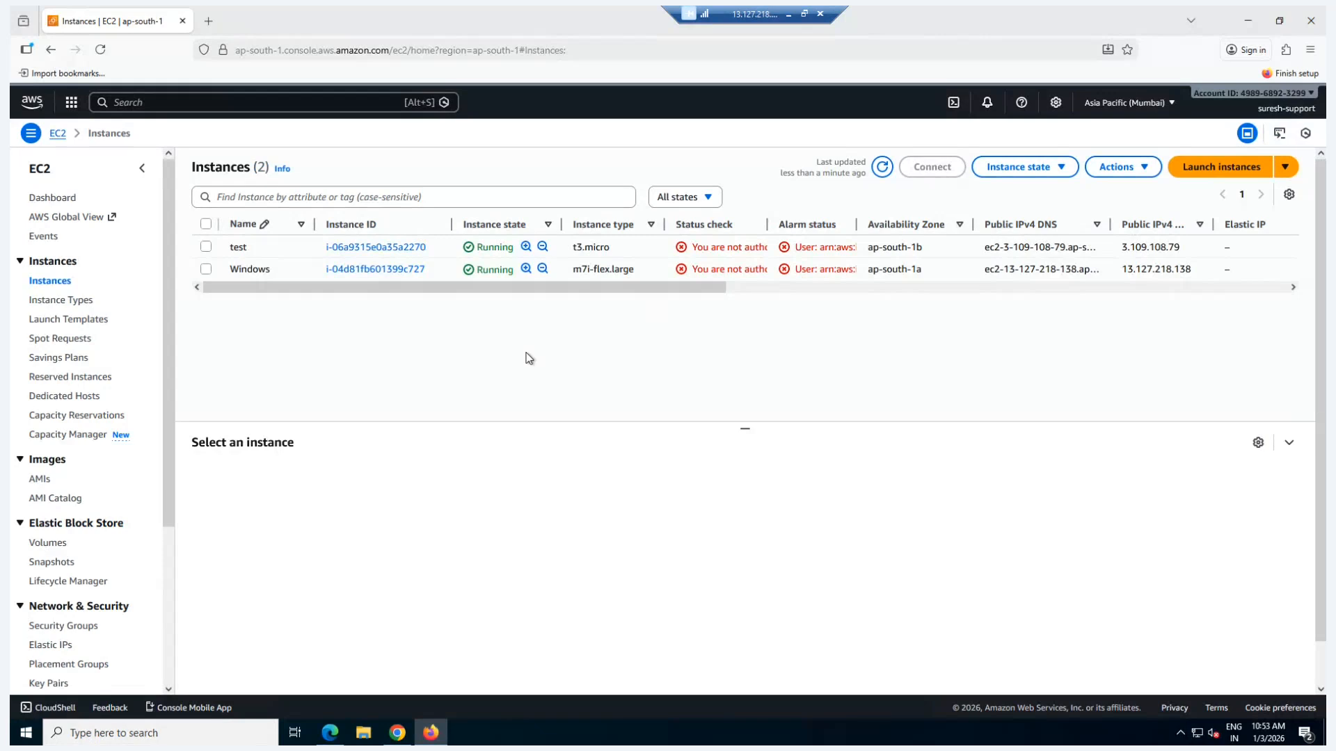
Step: Switch to Chrome and review the permissions policy attached to the support user in IAM, highlighting EC2-Readonly-custom-policy and the username
mouse_move(397, 733)
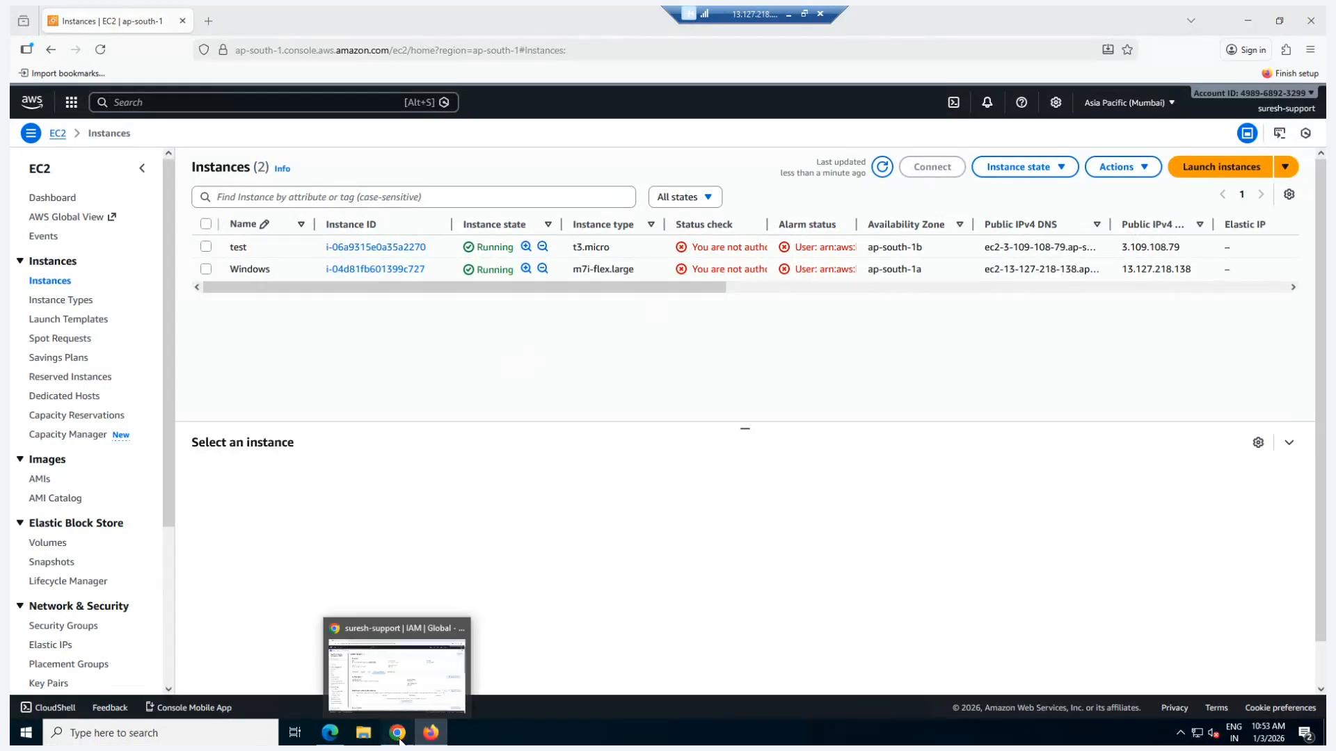
click(396, 664)
click(274, 331)
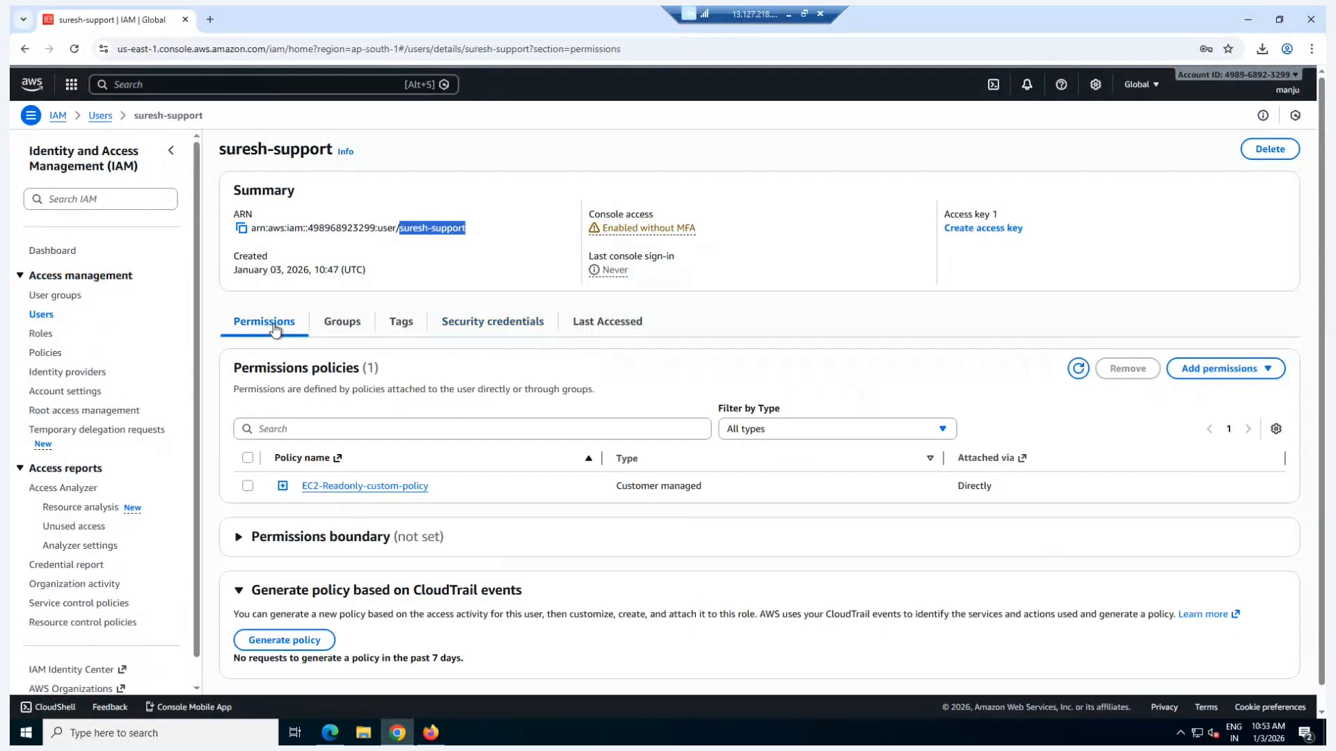
drag(458, 499, 304, 485)
mouse_move(439, 744)
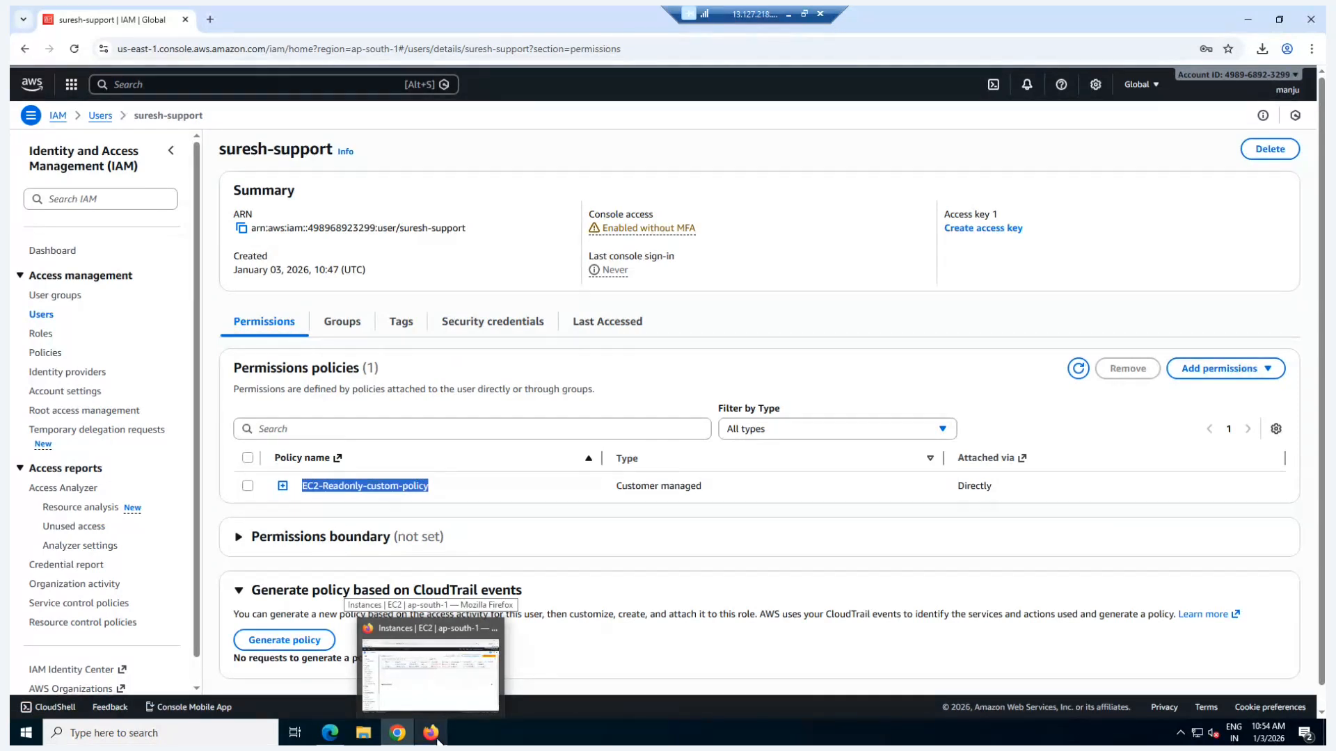
drag(220, 149, 333, 149)
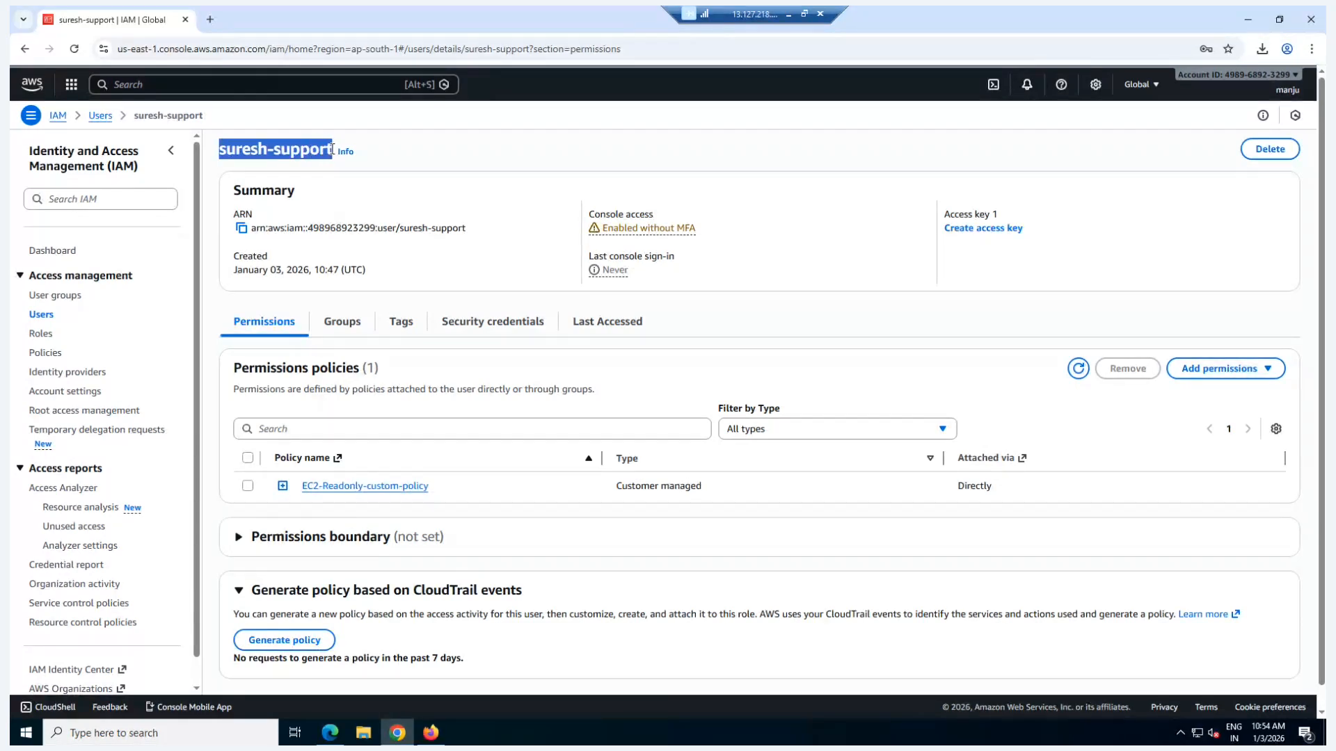
Step: View the DevOps user's volumes page in Edge, return to Firefox and check which IAM user is signed in there
mouse_move(333, 742)
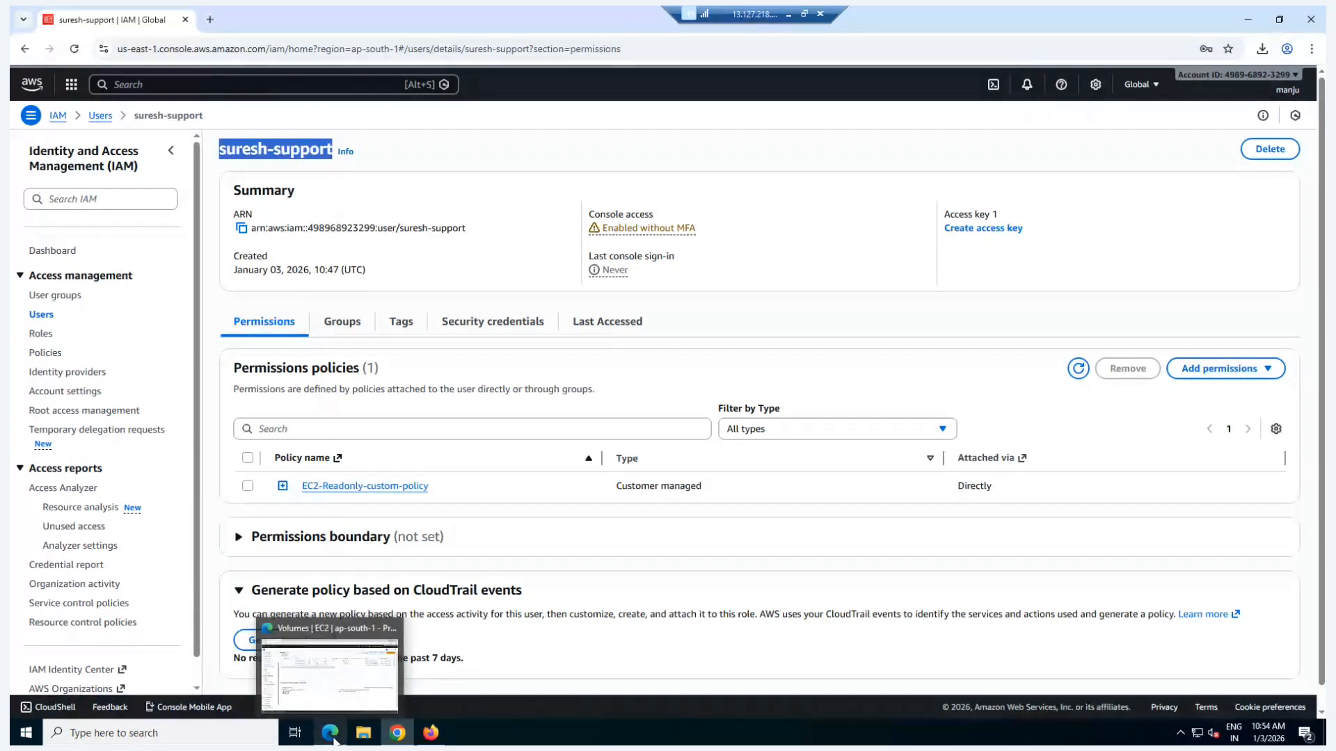
click(321, 674)
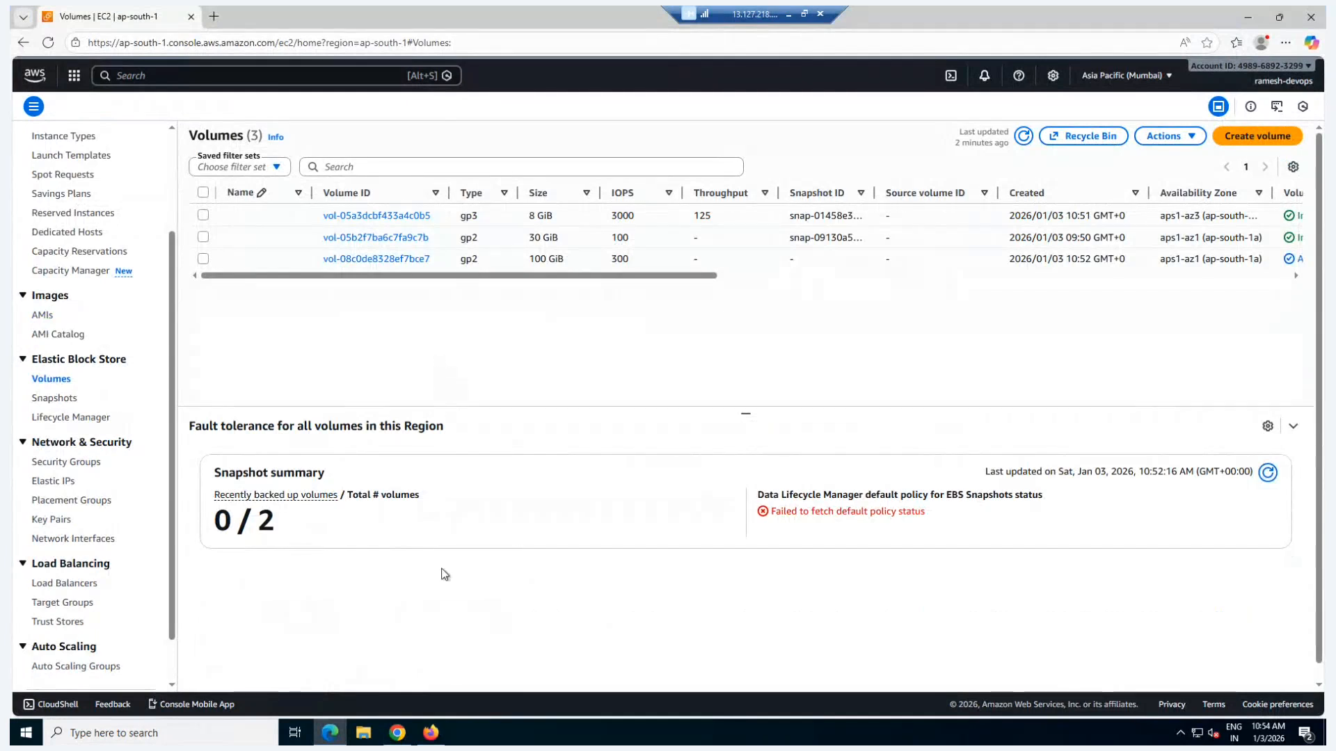
click(430, 733)
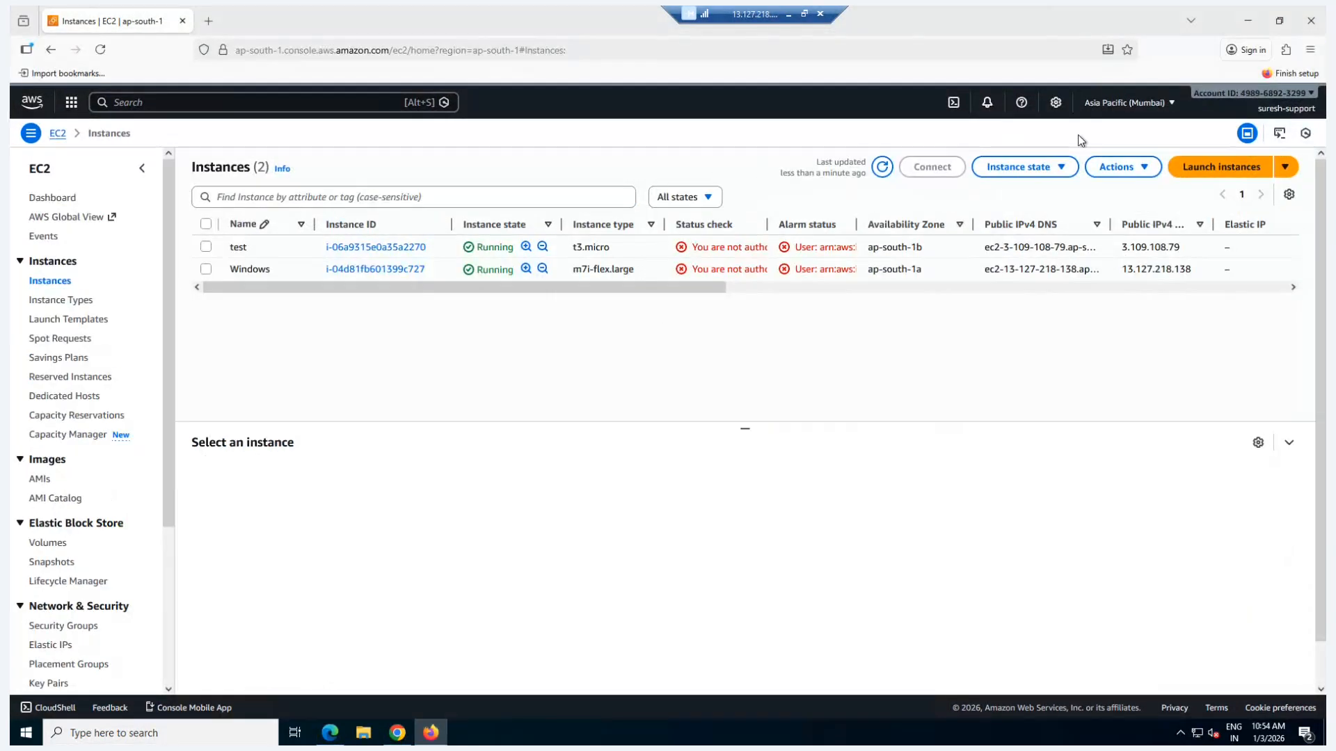
click(1300, 113)
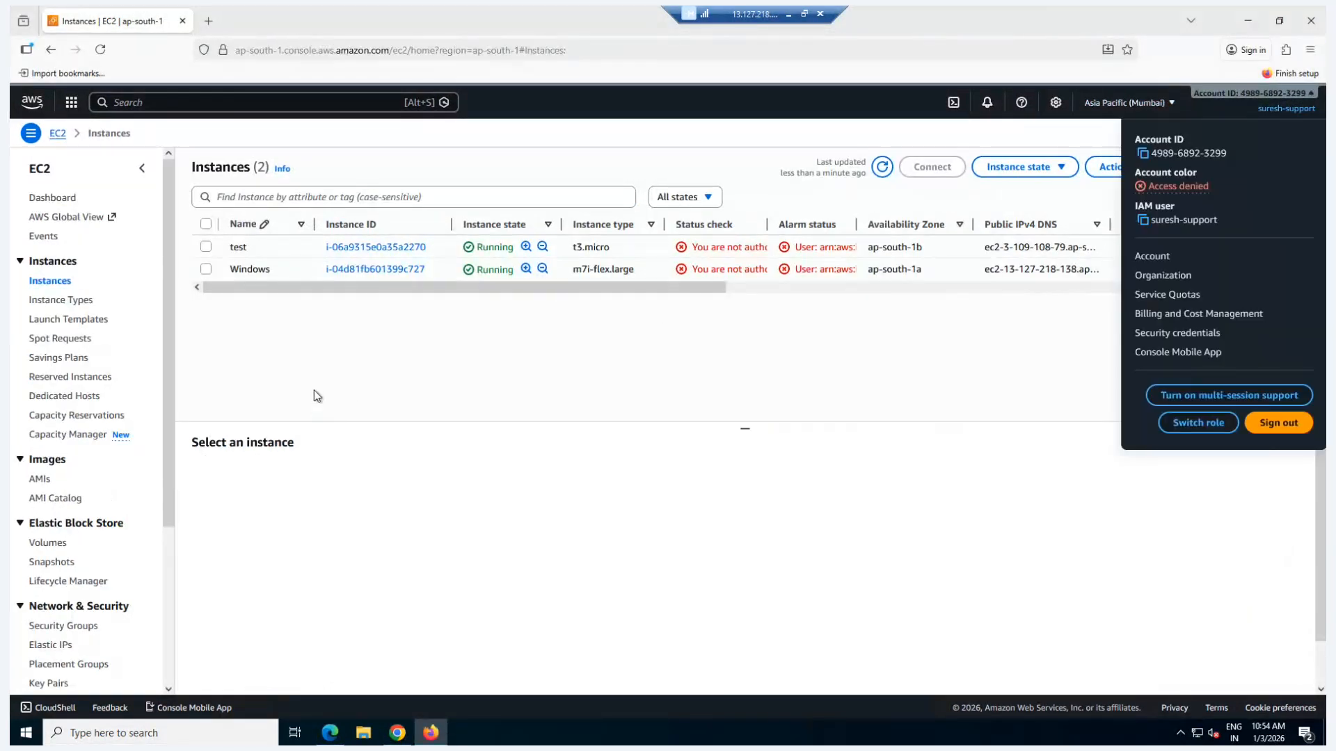
click(314, 390)
Step: Try to stop the test instance as the support user, highlight the start of the response message and dismiss the notifications
click(210, 249)
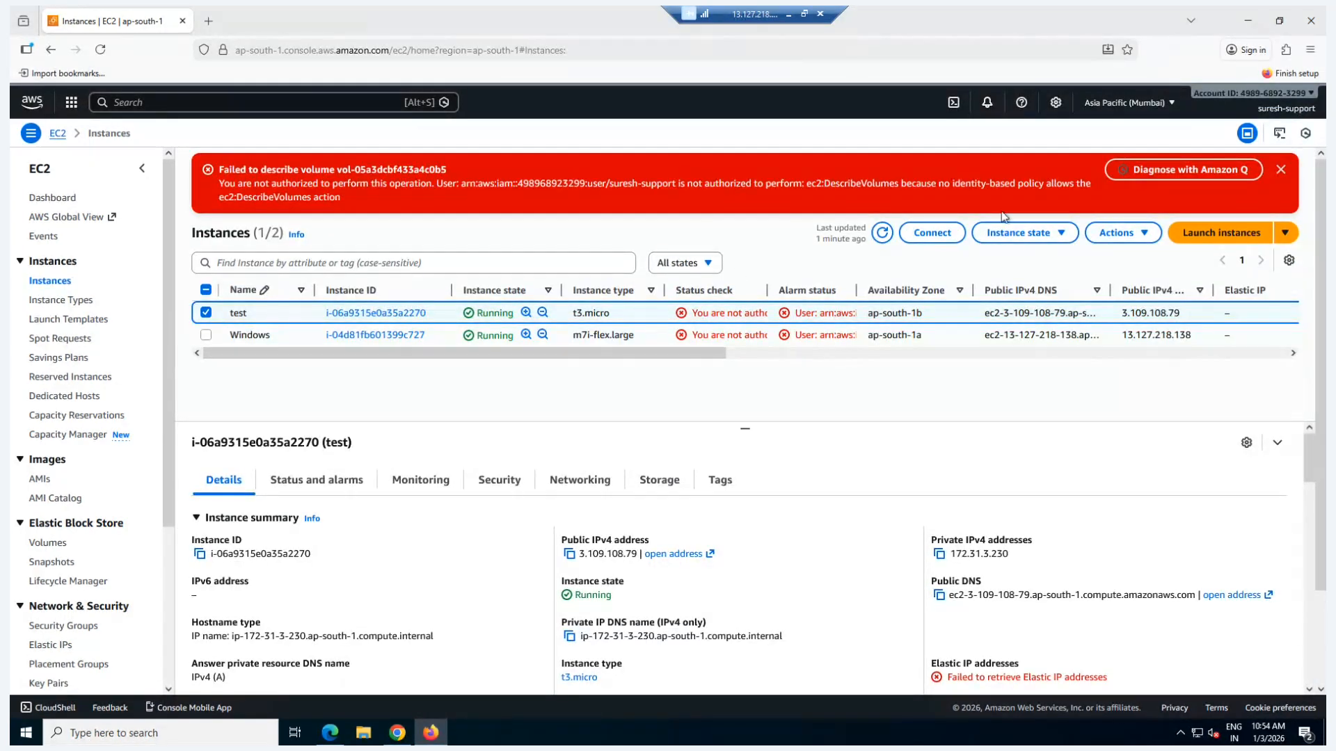
click(1021, 236)
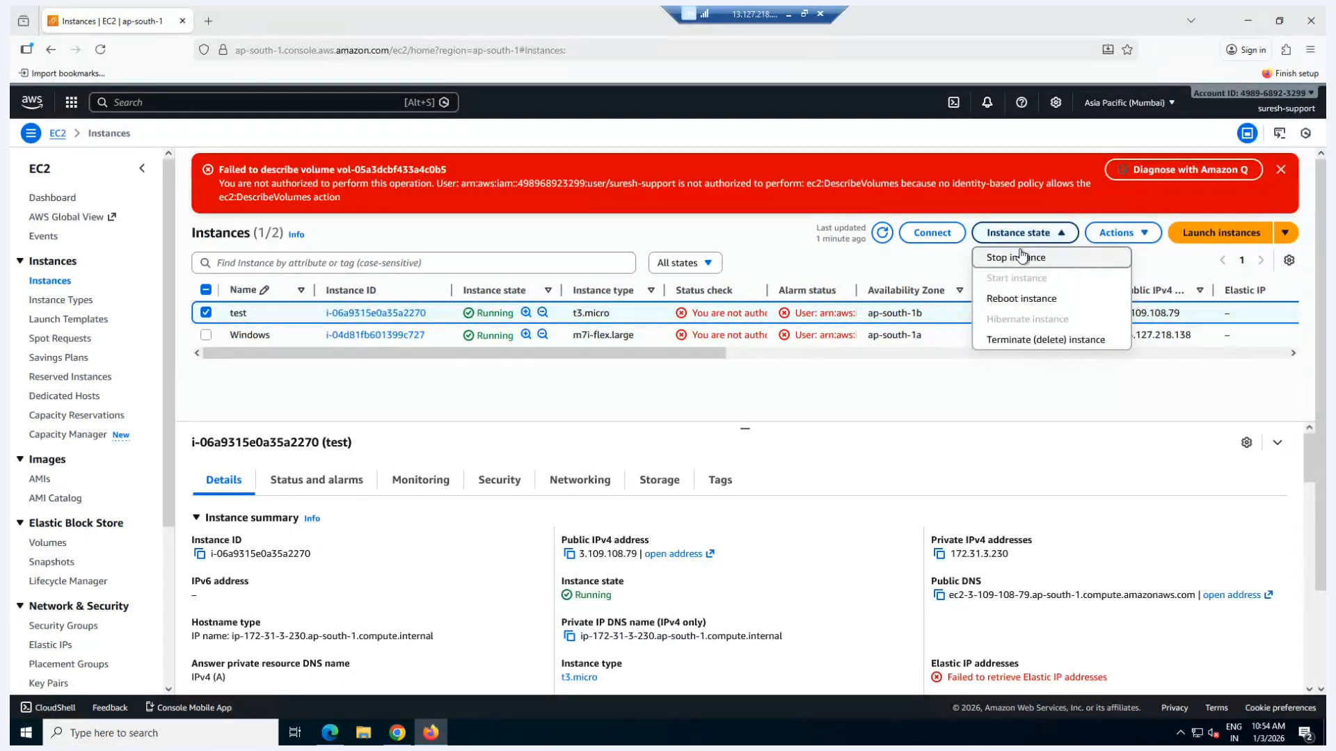
click(1018, 258)
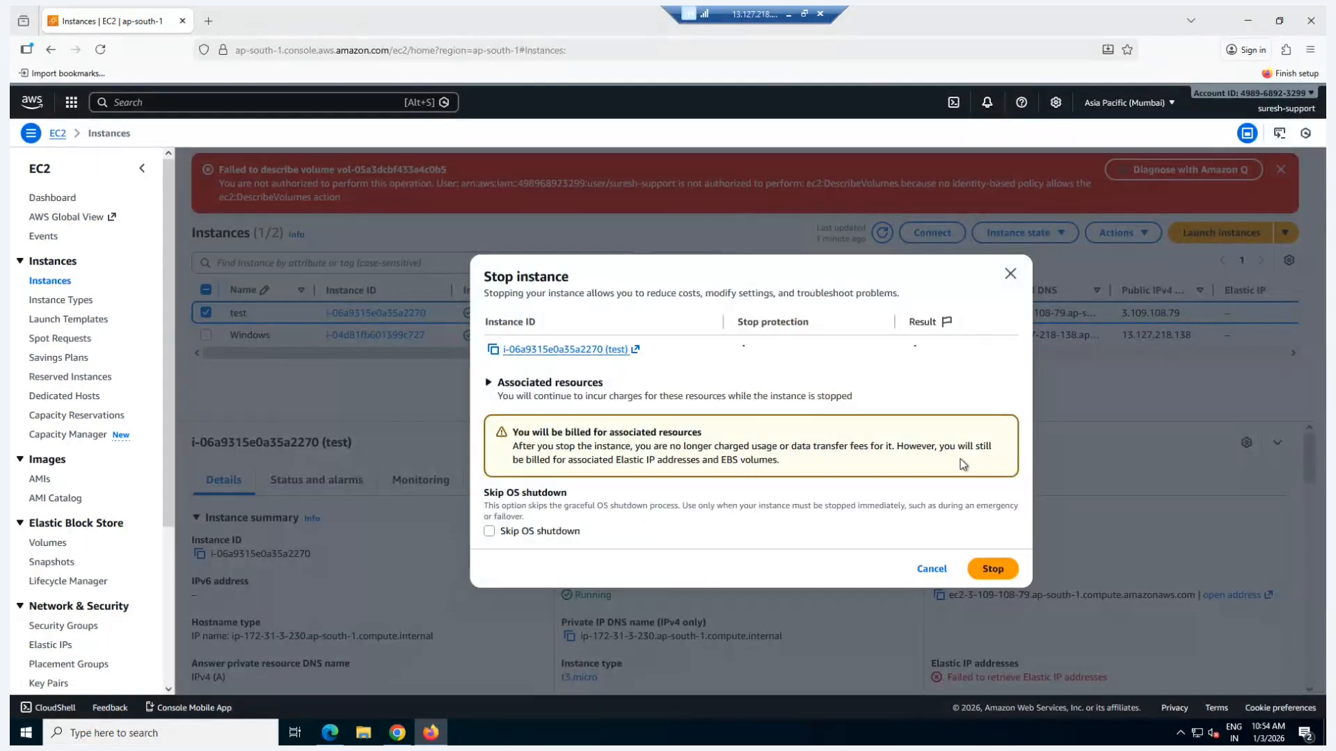
click(987, 571)
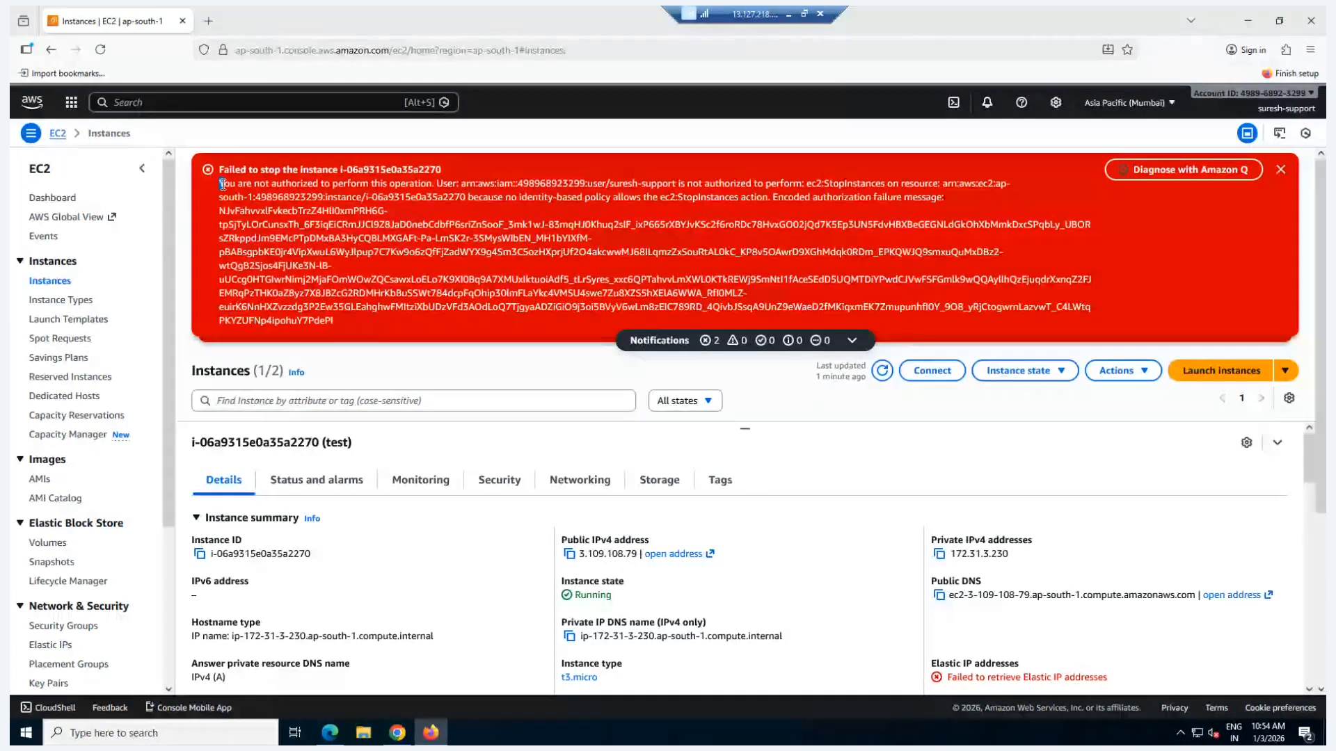
drag(220, 183, 318, 184)
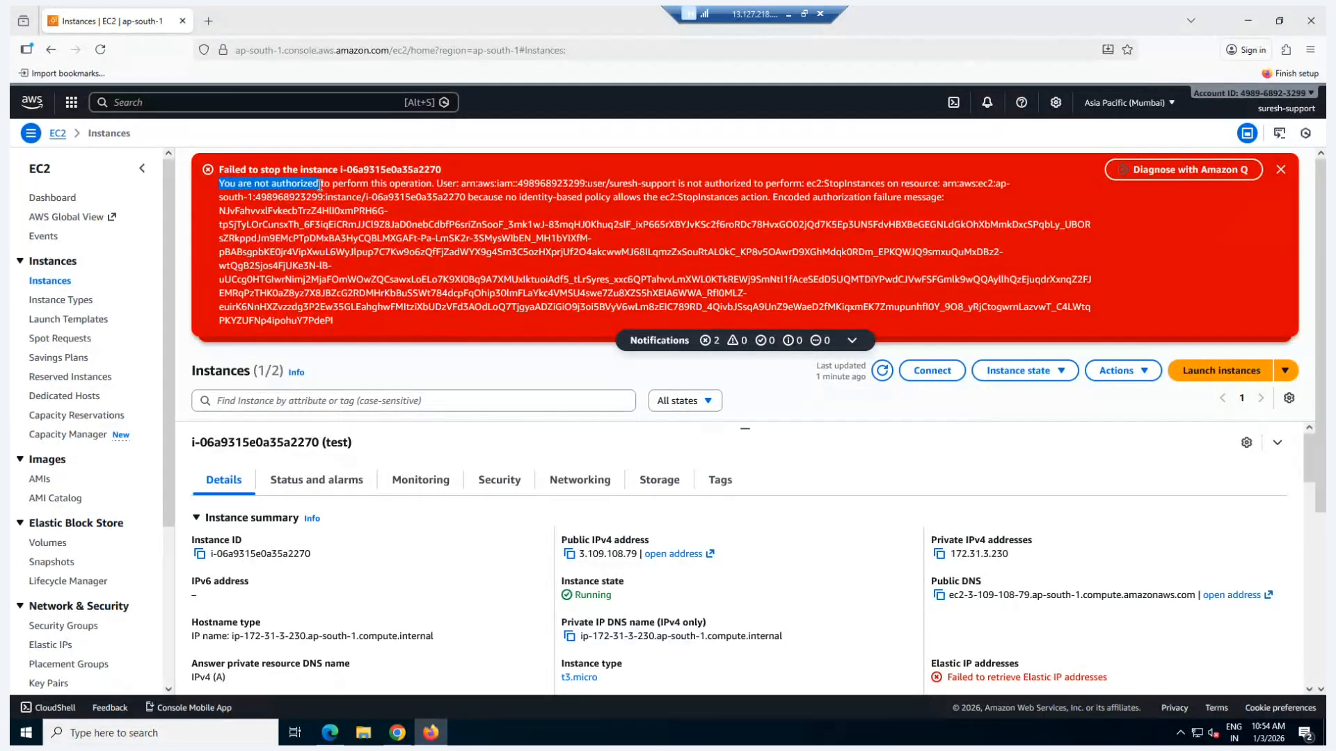
click(1281, 169)
click(1281, 170)
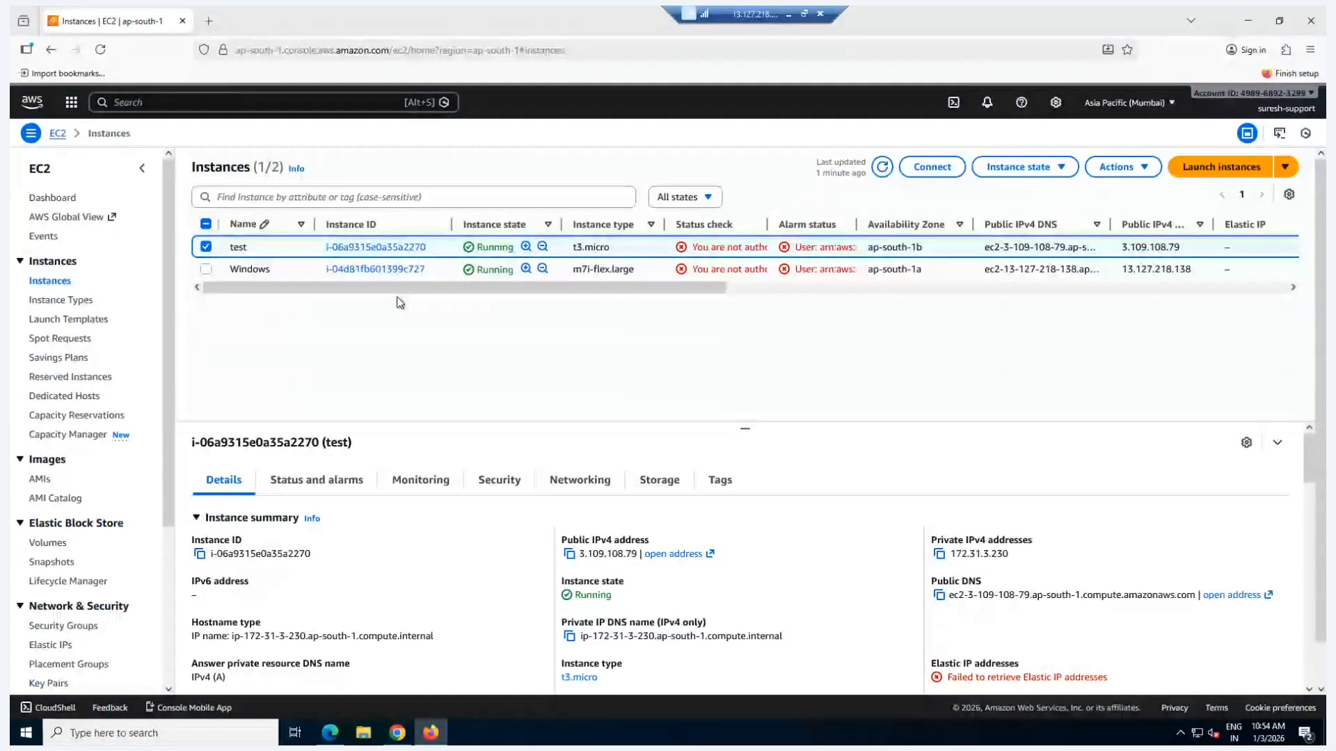
Step: Reselect the test instance and try to terminate it as the support user
click(207, 248)
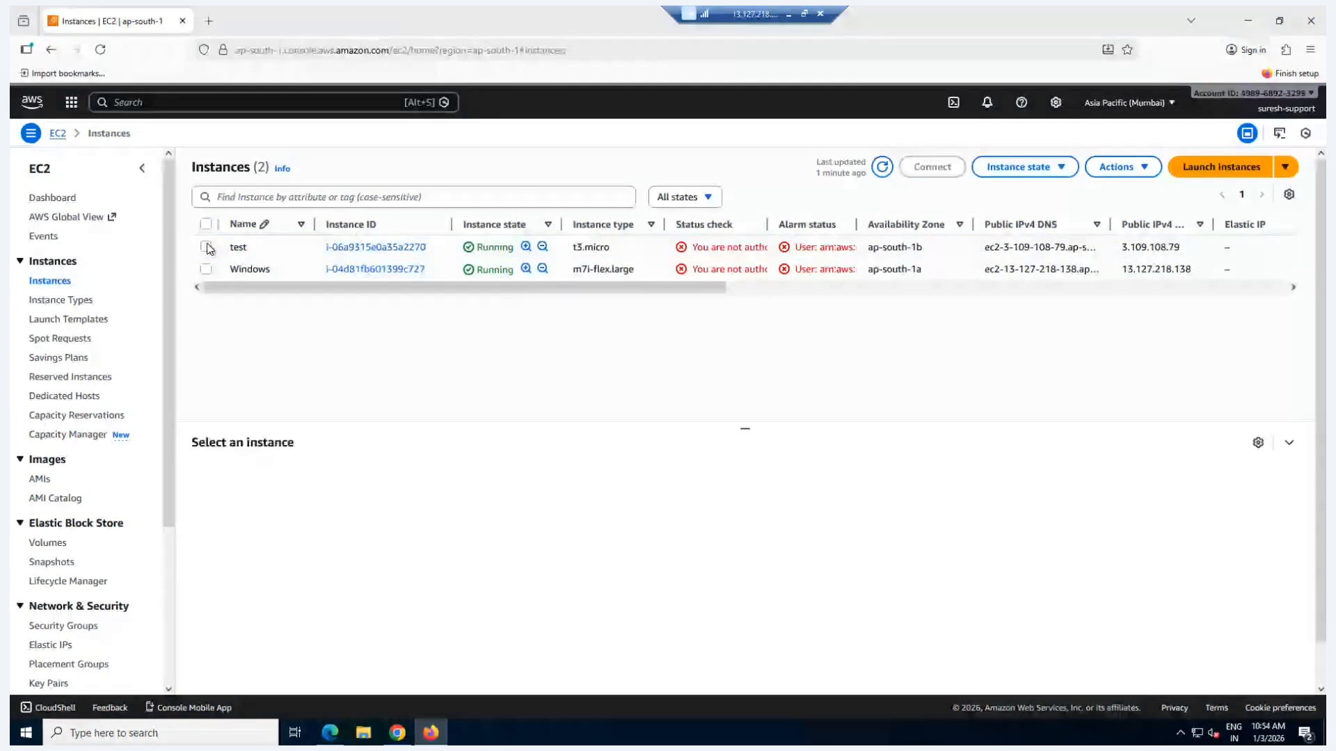
click(207, 247)
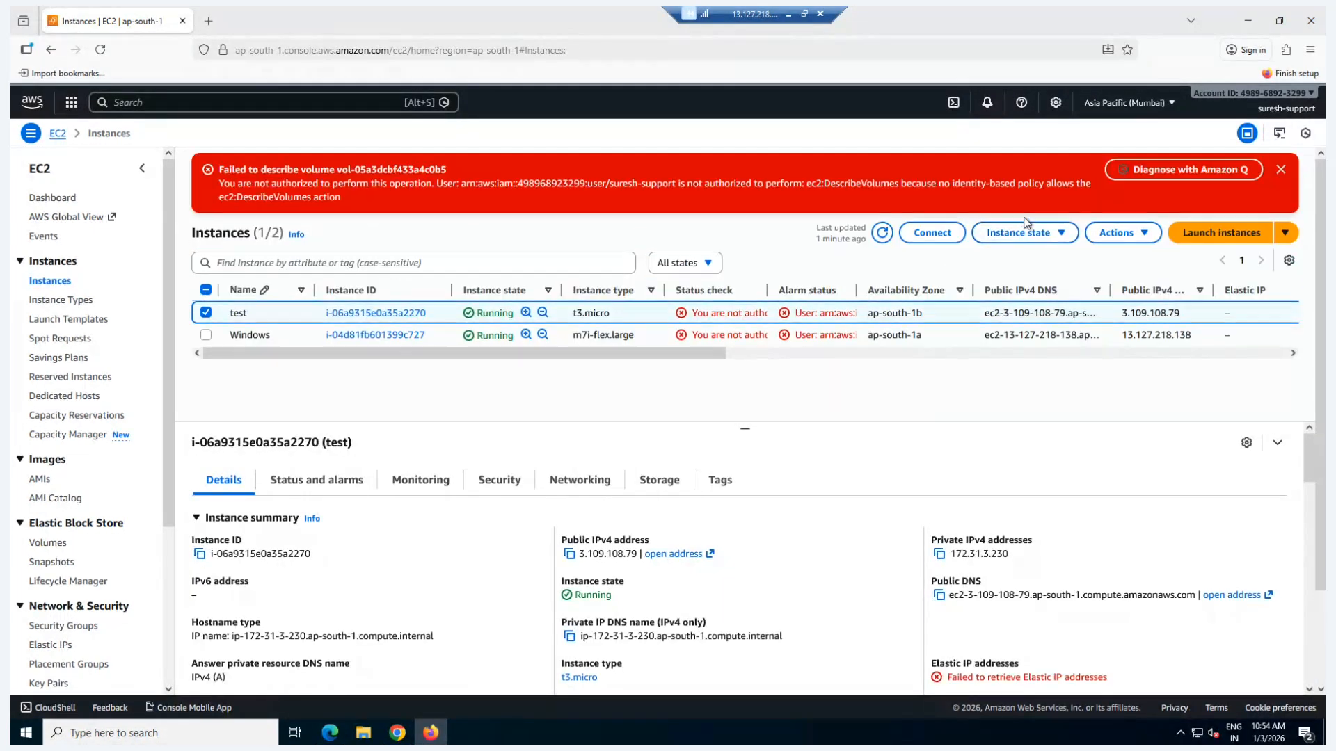
click(1027, 231)
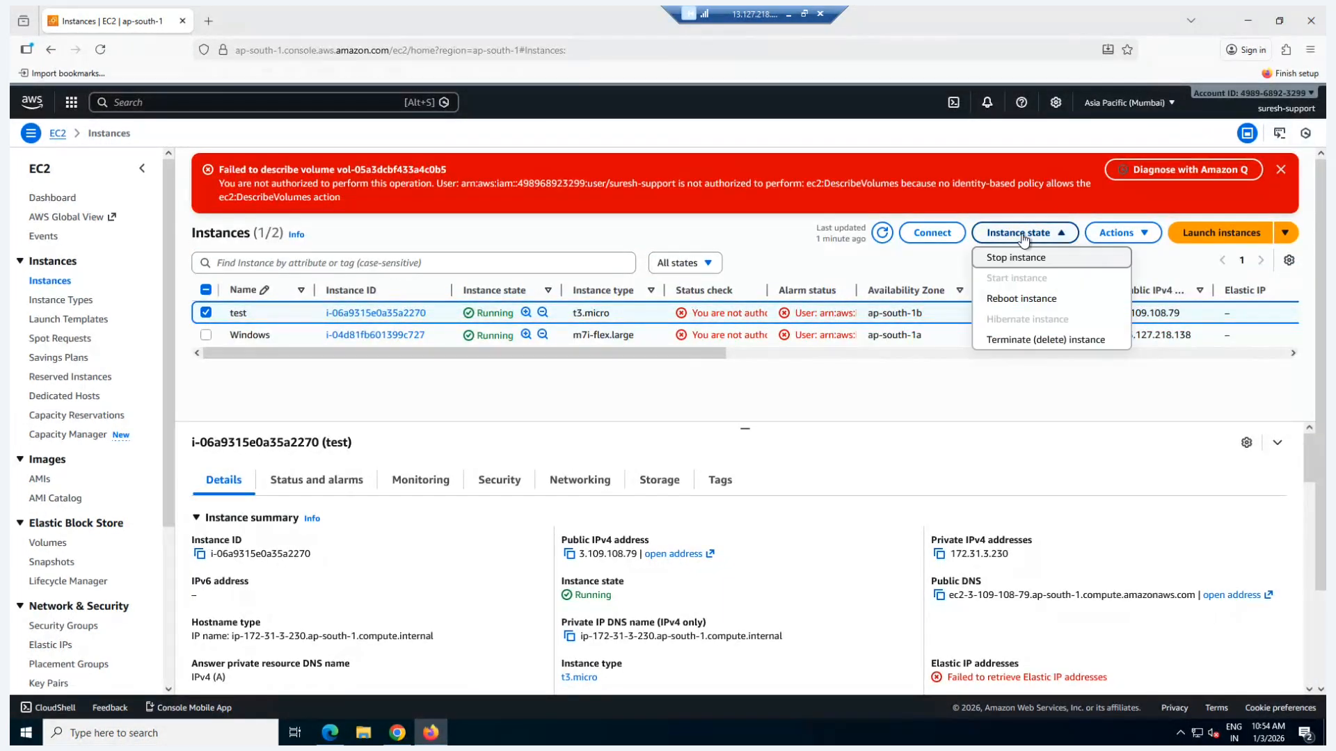
click(1032, 341)
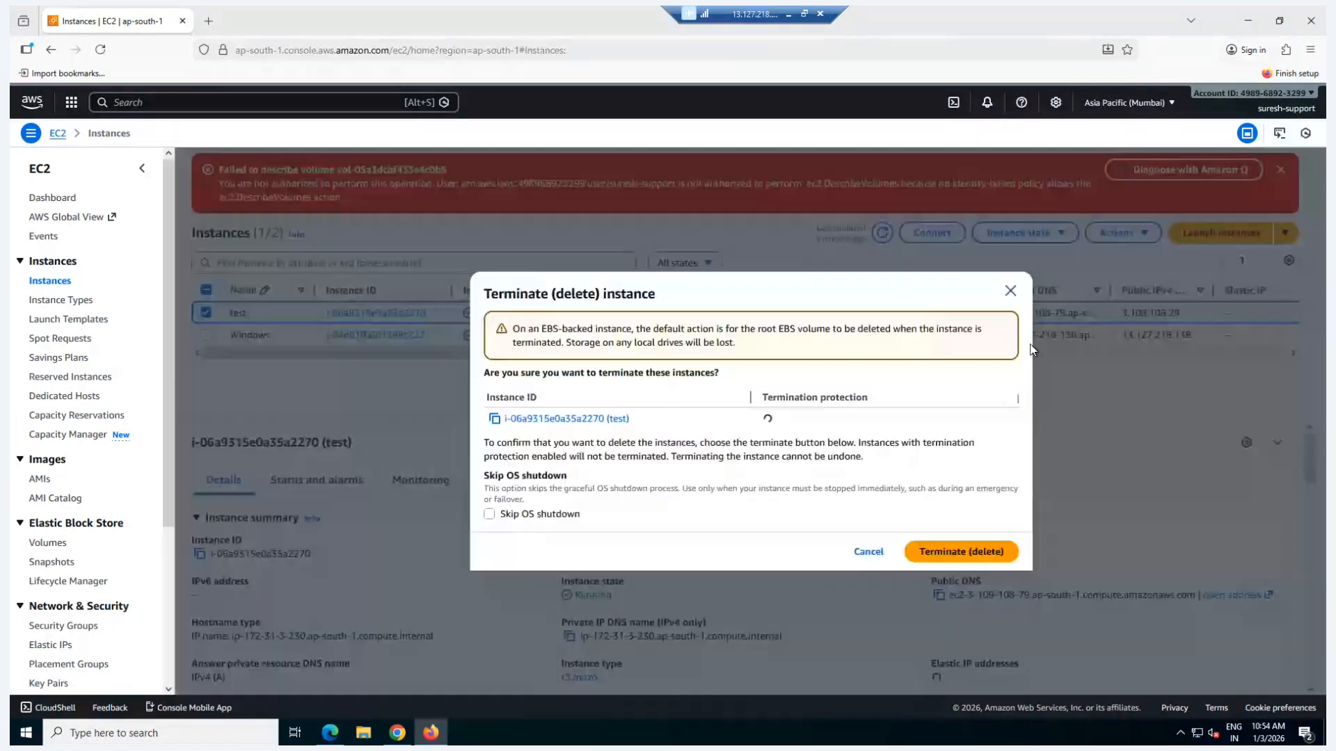
click(942, 553)
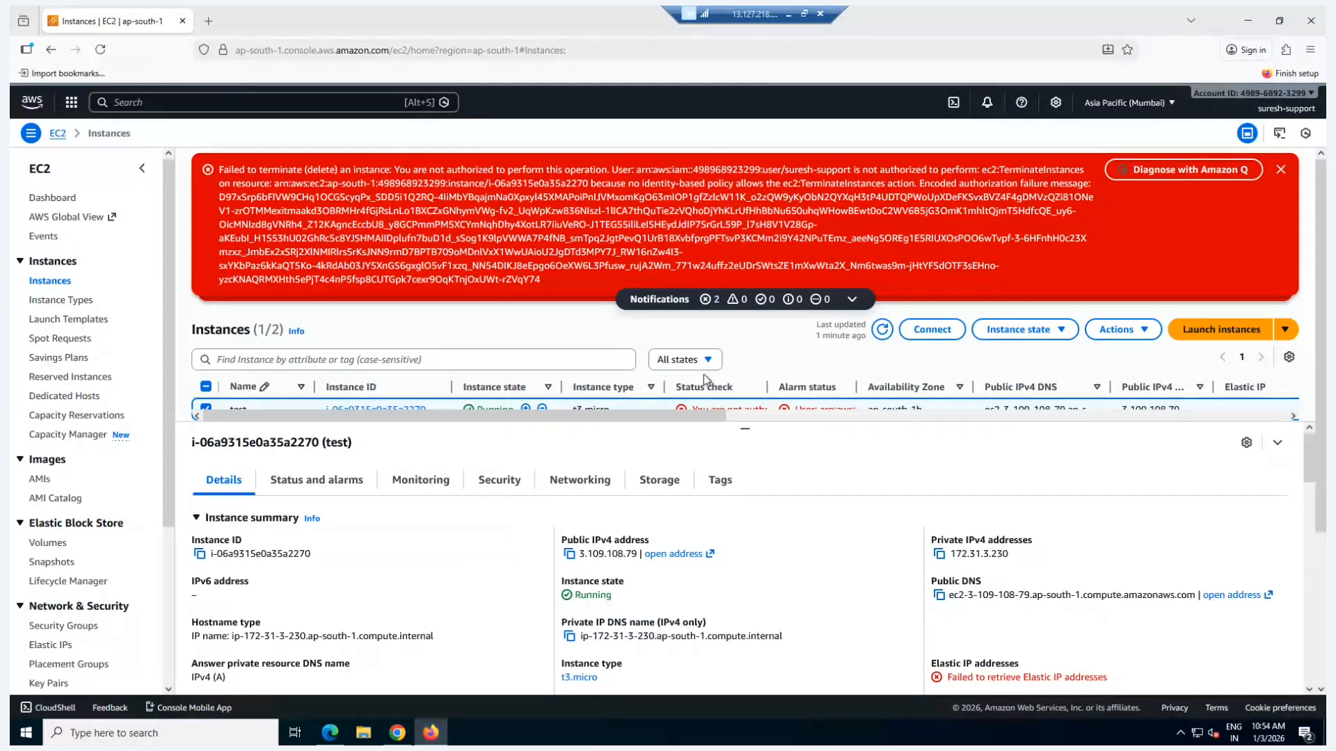
Step: Enlarge the instances list area, highlight the response message to the termination attempt and dismiss the notifications
drag(749, 430, 750, 495)
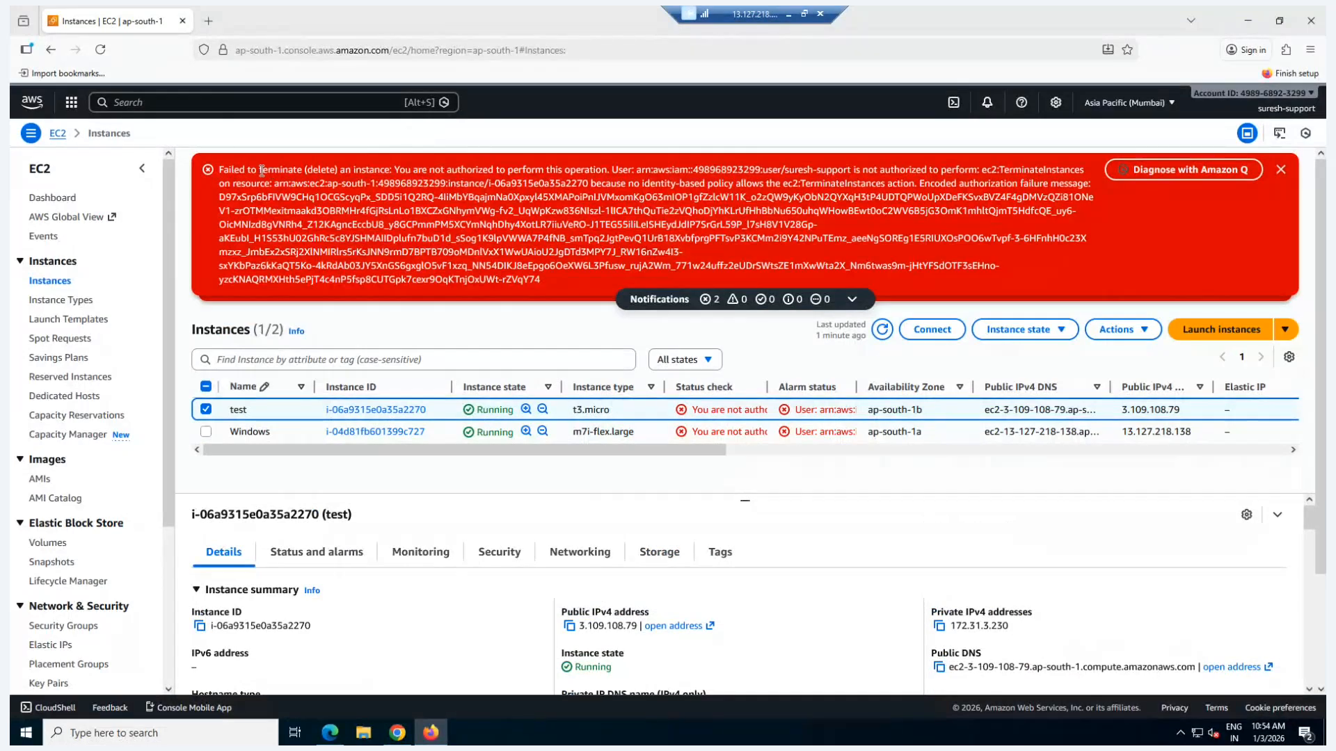
drag(259, 171, 400, 198)
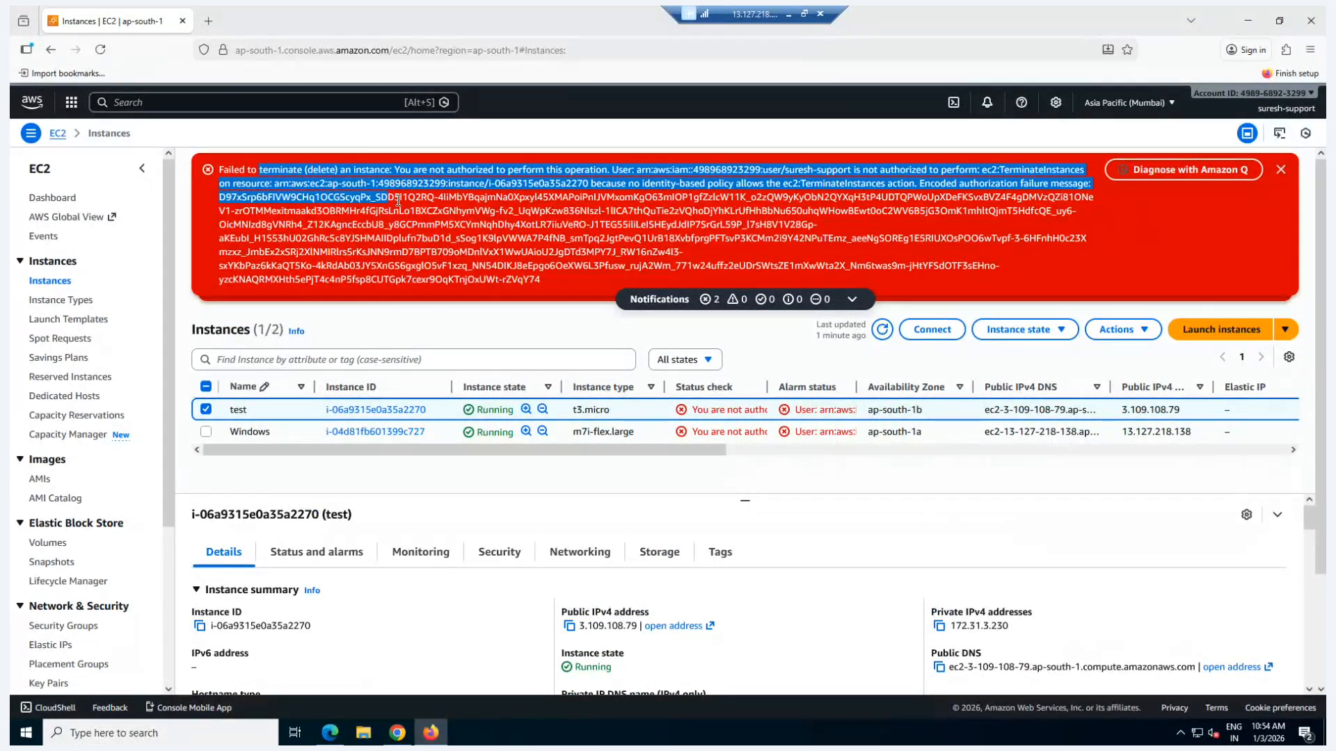
click(1283, 171)
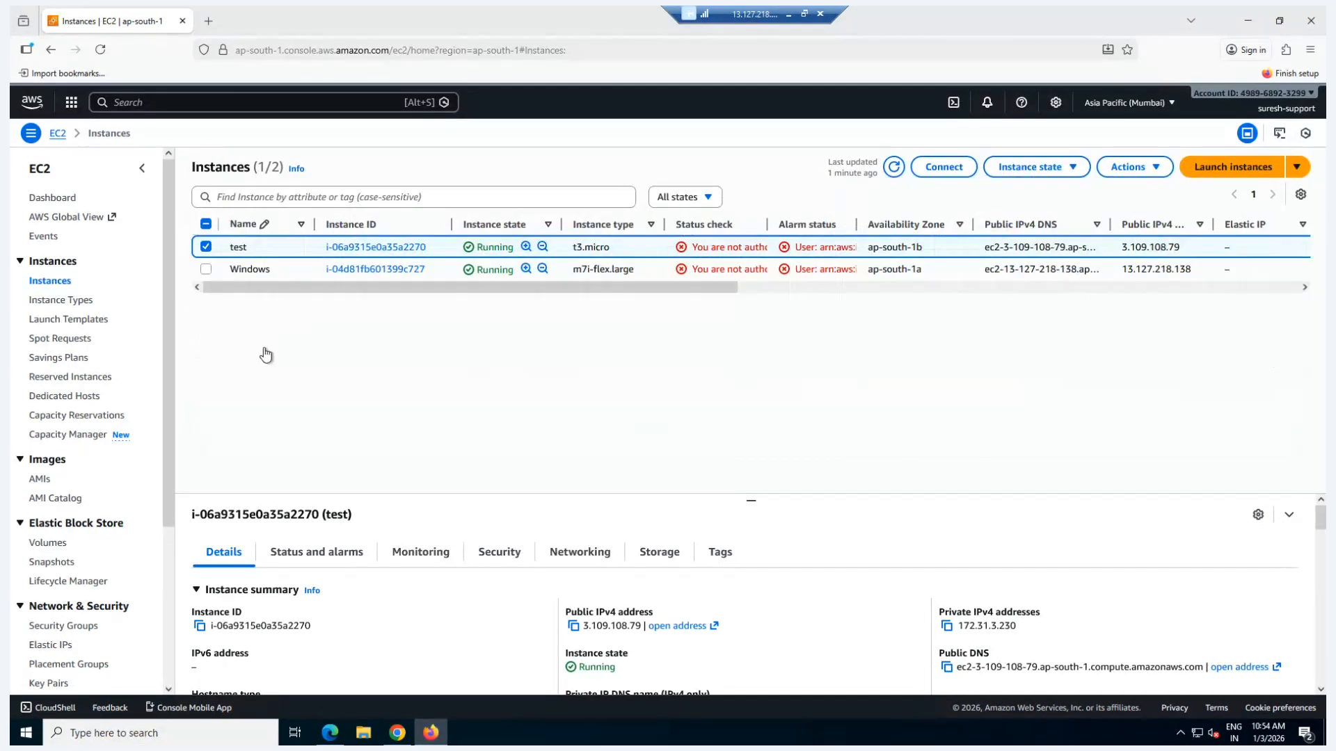
Step: View the EBS Volumes page as the support user and highlight the message shown in the volumes table
click(48, 543)
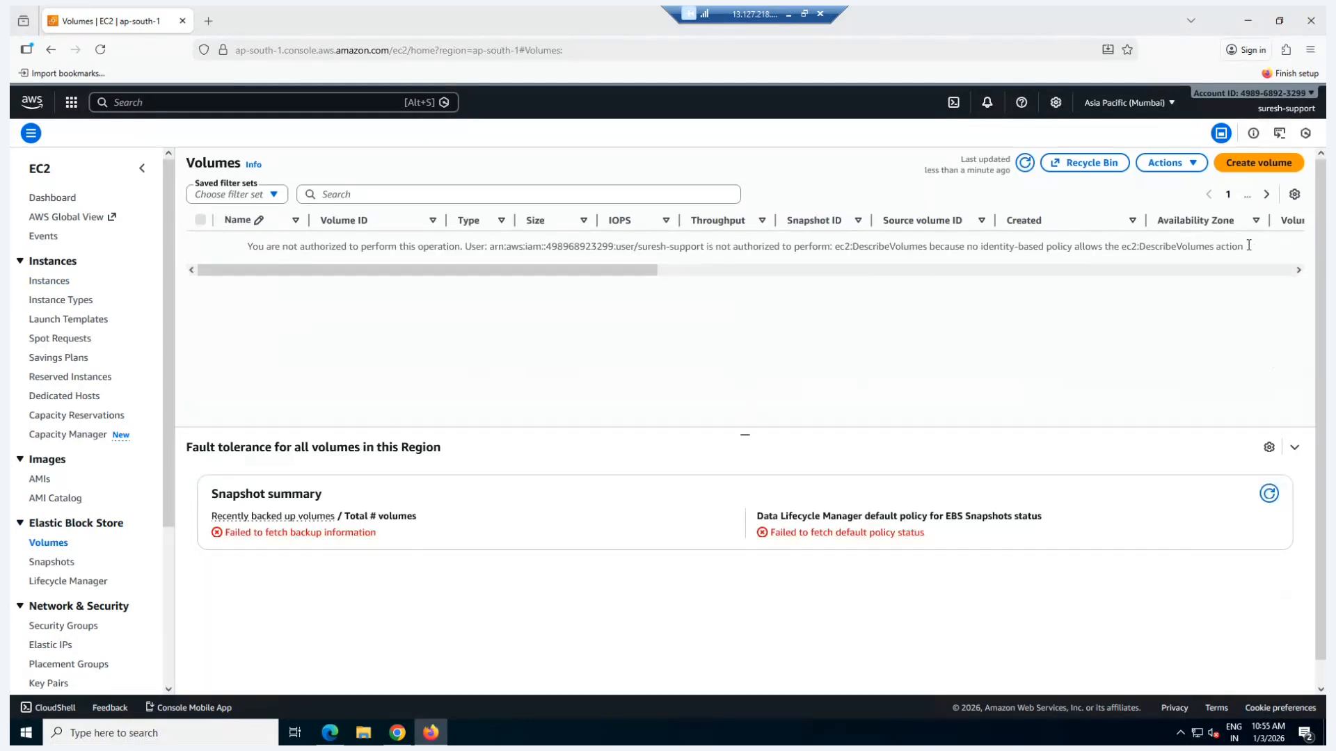
drag(1245, 247, 249, 252)
click(425, 322)
drag(254, 252, 925, 442)
Step: Try to create an EBS volume with the default settings as the support user, and return to the Volumes list
click(1256, 163)
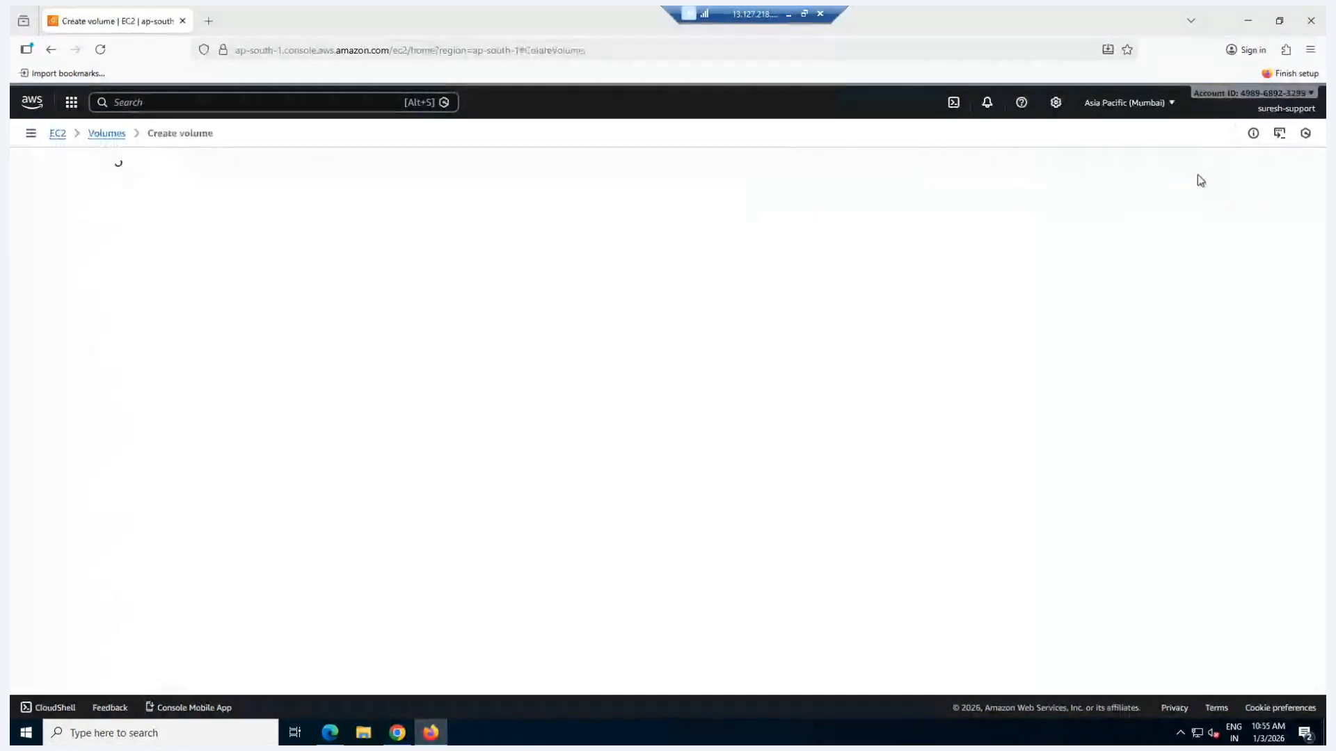
scroll(267, 471, down, 5)
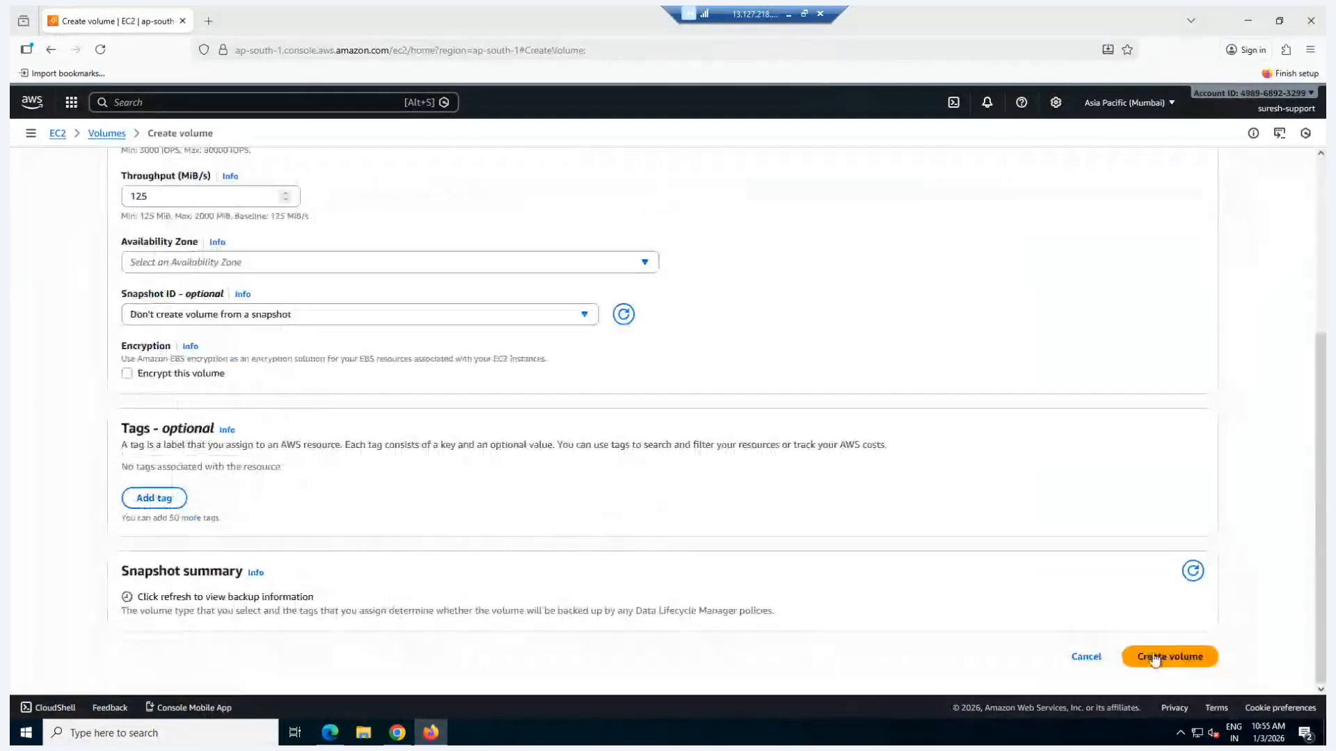
click(1160, 656)
scroll(615, 508, down, 1)
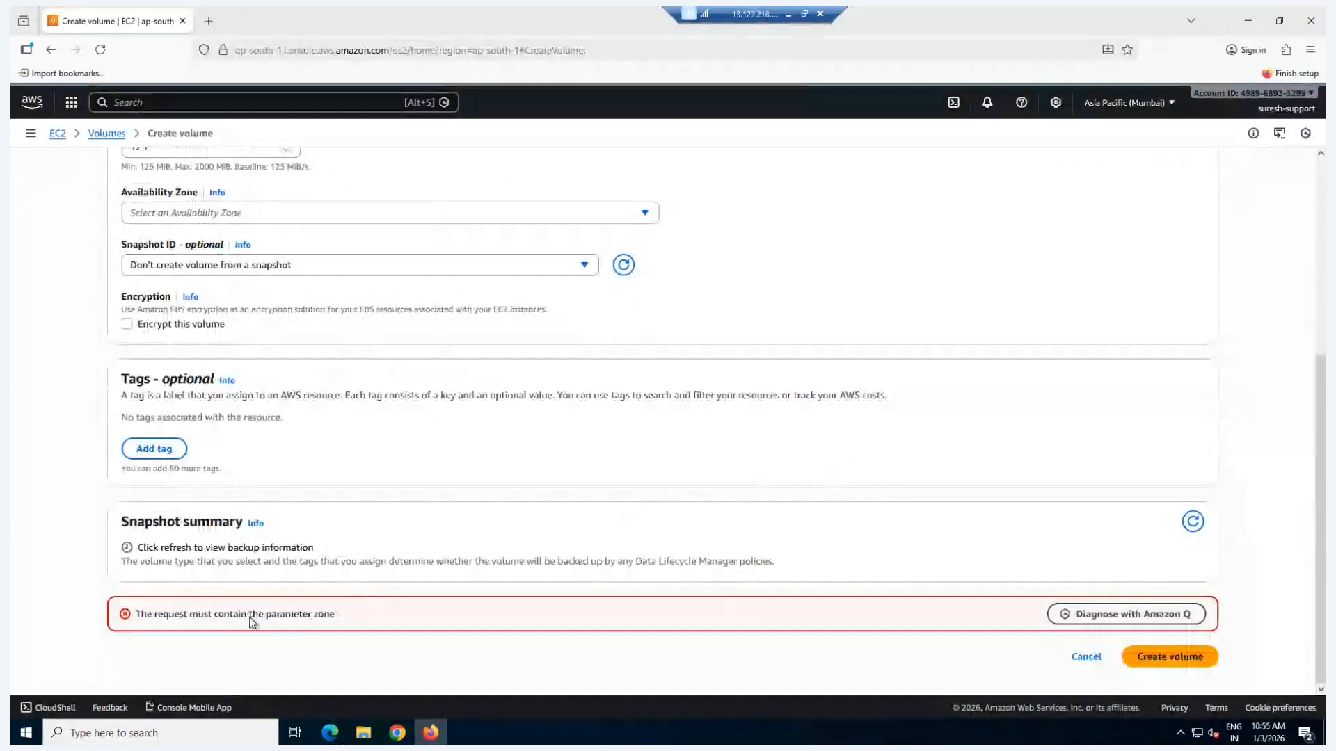
scroll(270, 559, up, 5)
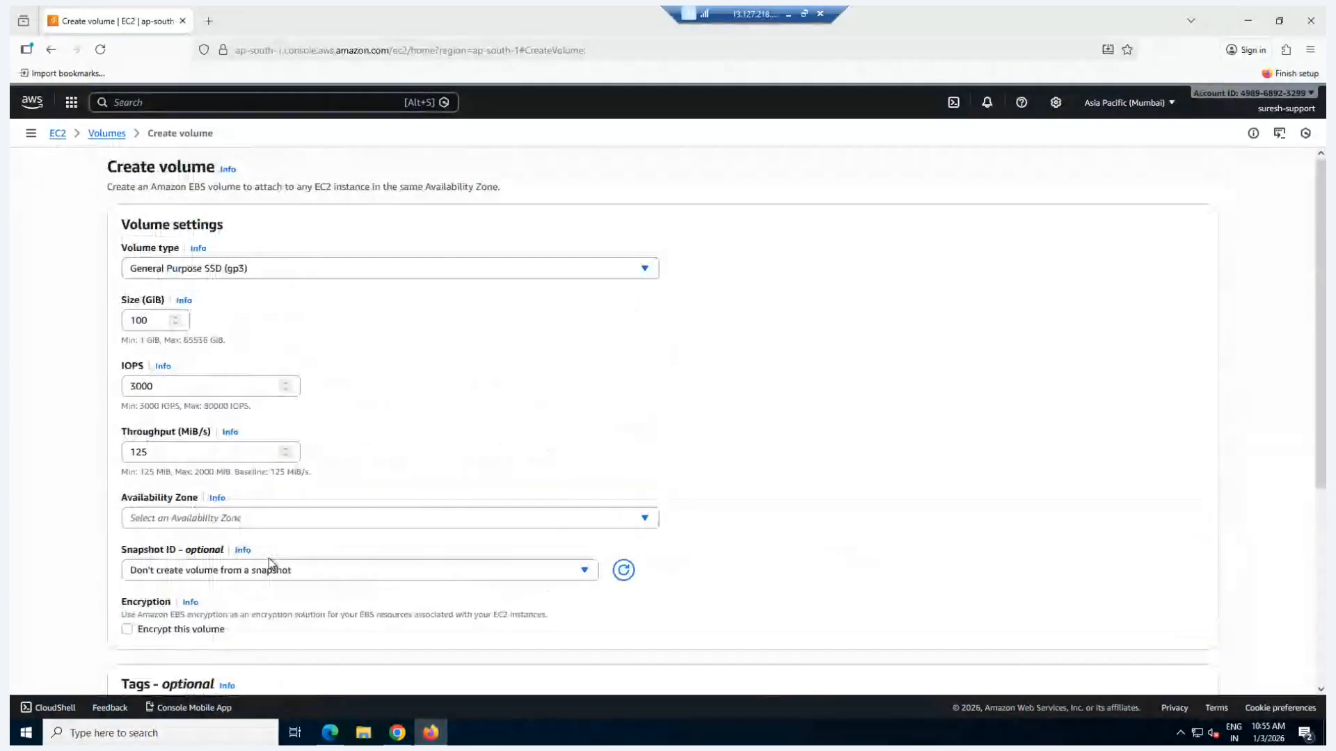
click(104, 134)
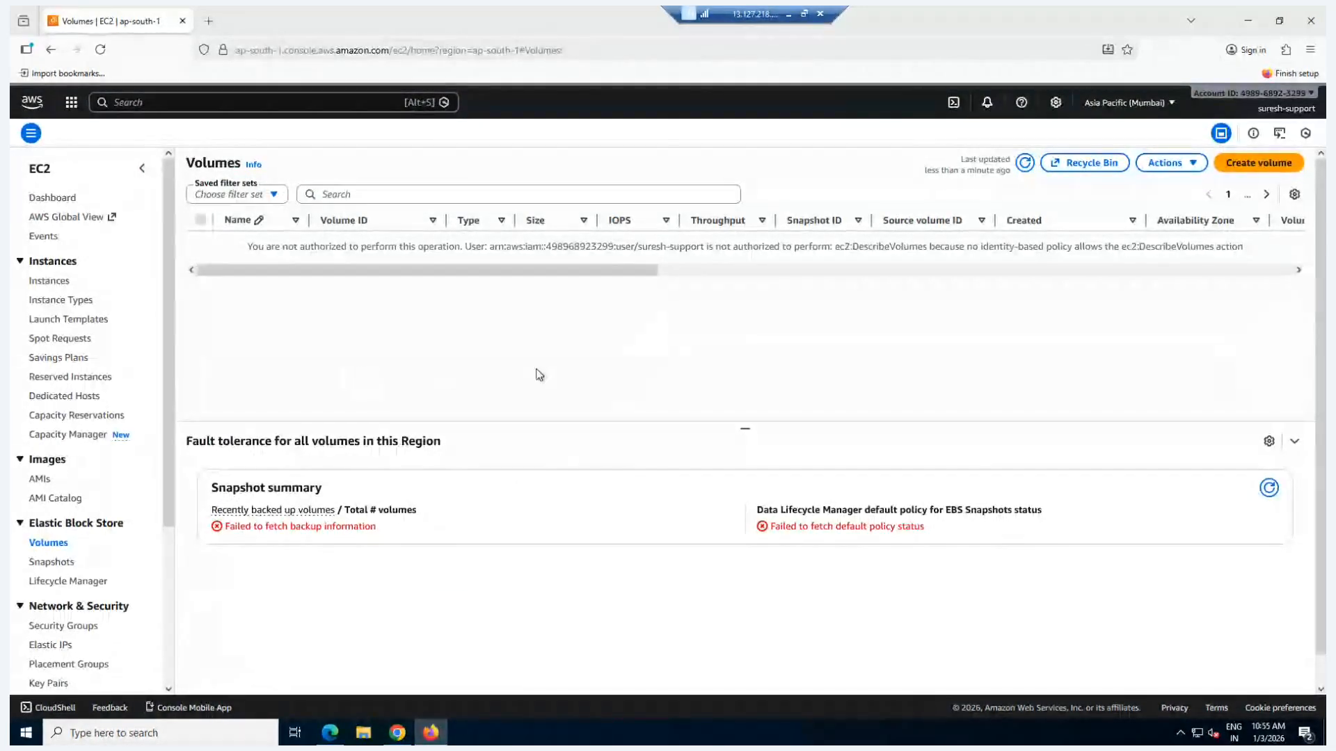
Step: Switch to Chrome, highlight and inspect EC2-Readonly-custom-policy on the support user, and return to the IAM Users list
click(396, 734)
drag(405, 487, 281, 489)
click(283, 487)
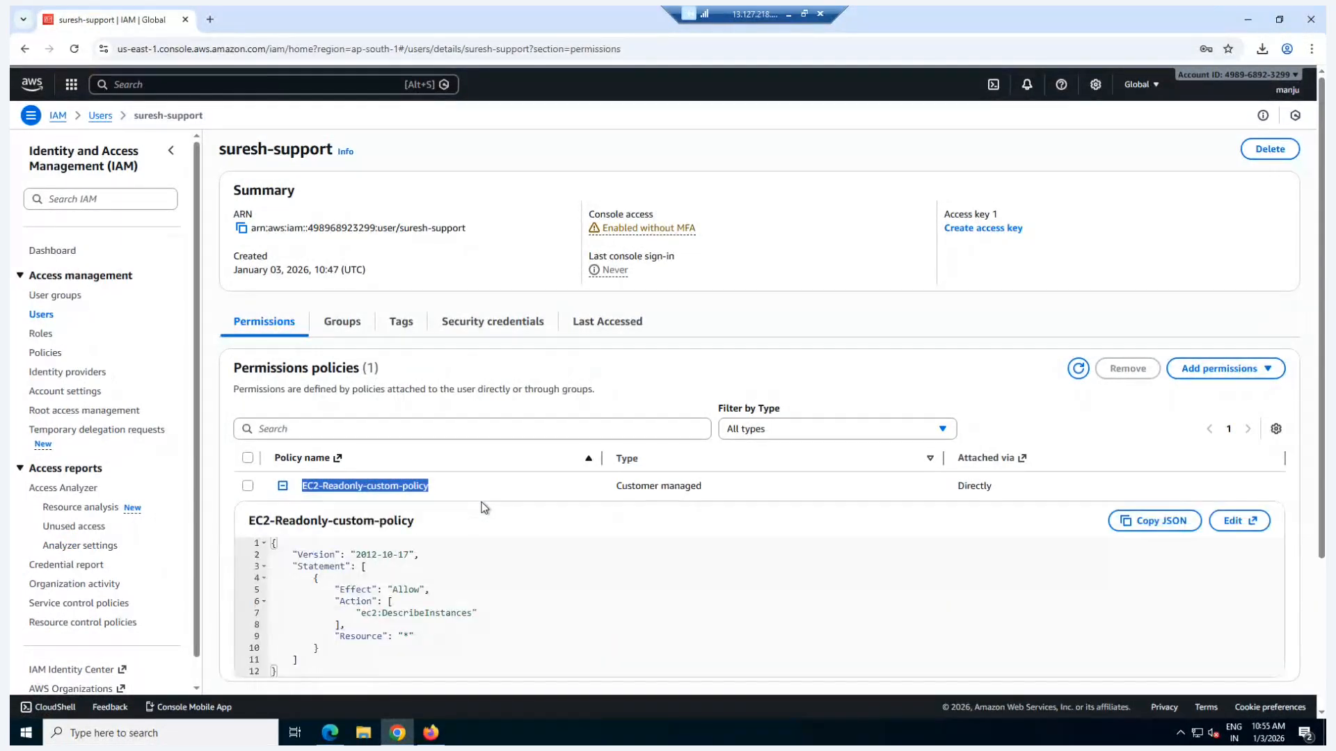
click(282, 486)
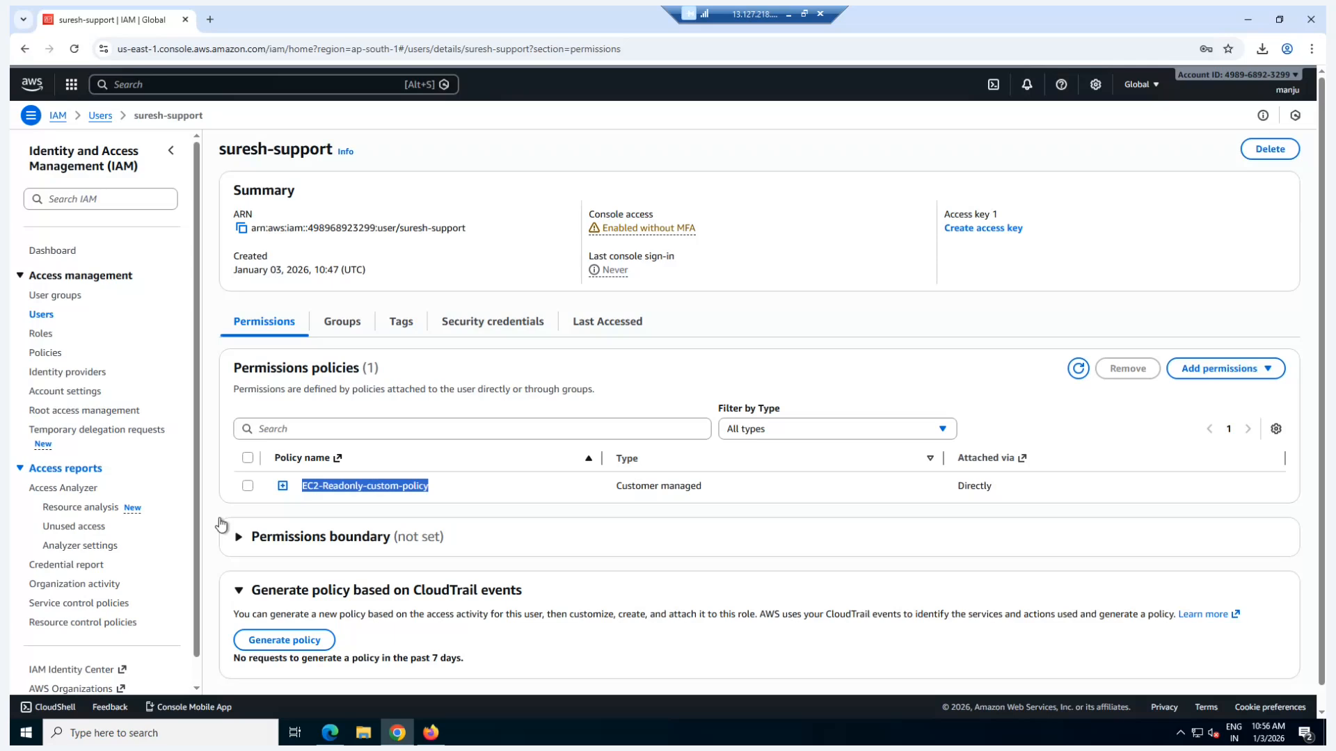
click(42, 315)
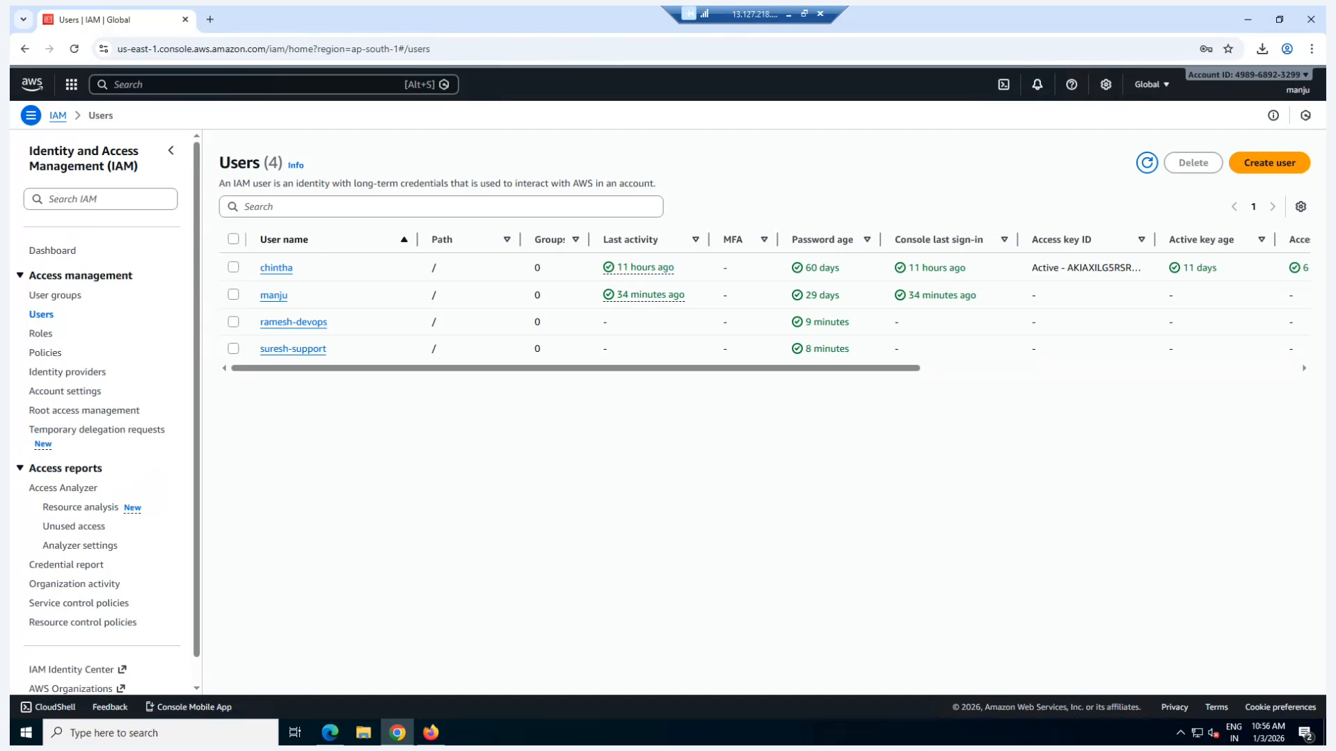
Step: Minimize the remote desktop session and advance the PowerPoint slide show to slide 2
click(790, 12)
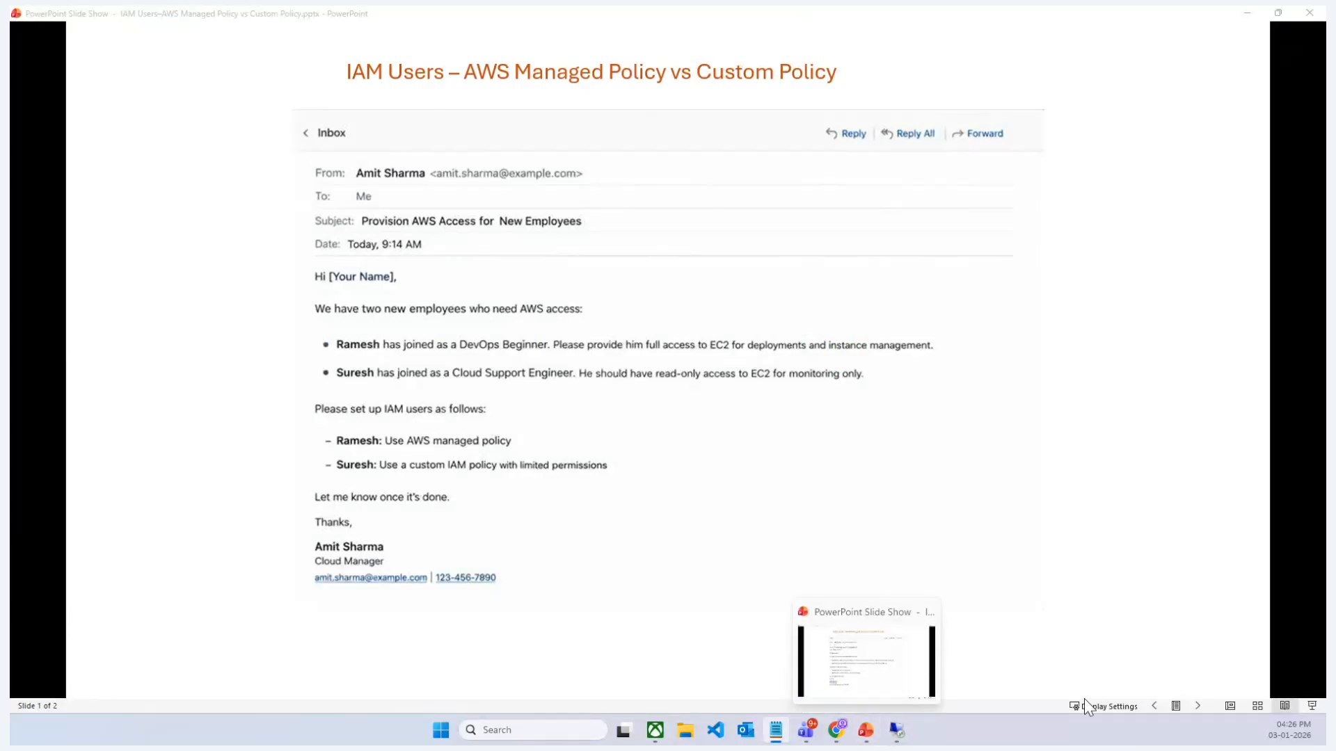
click(1197, 706)
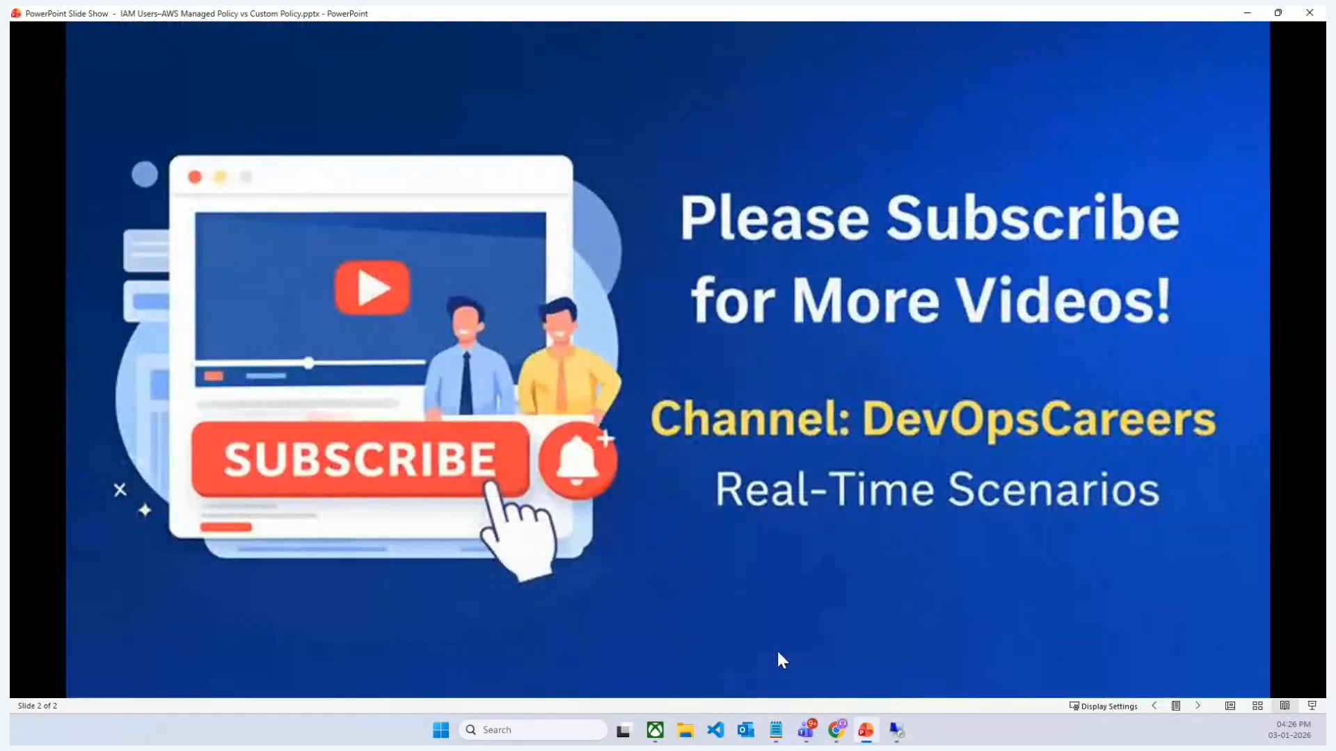